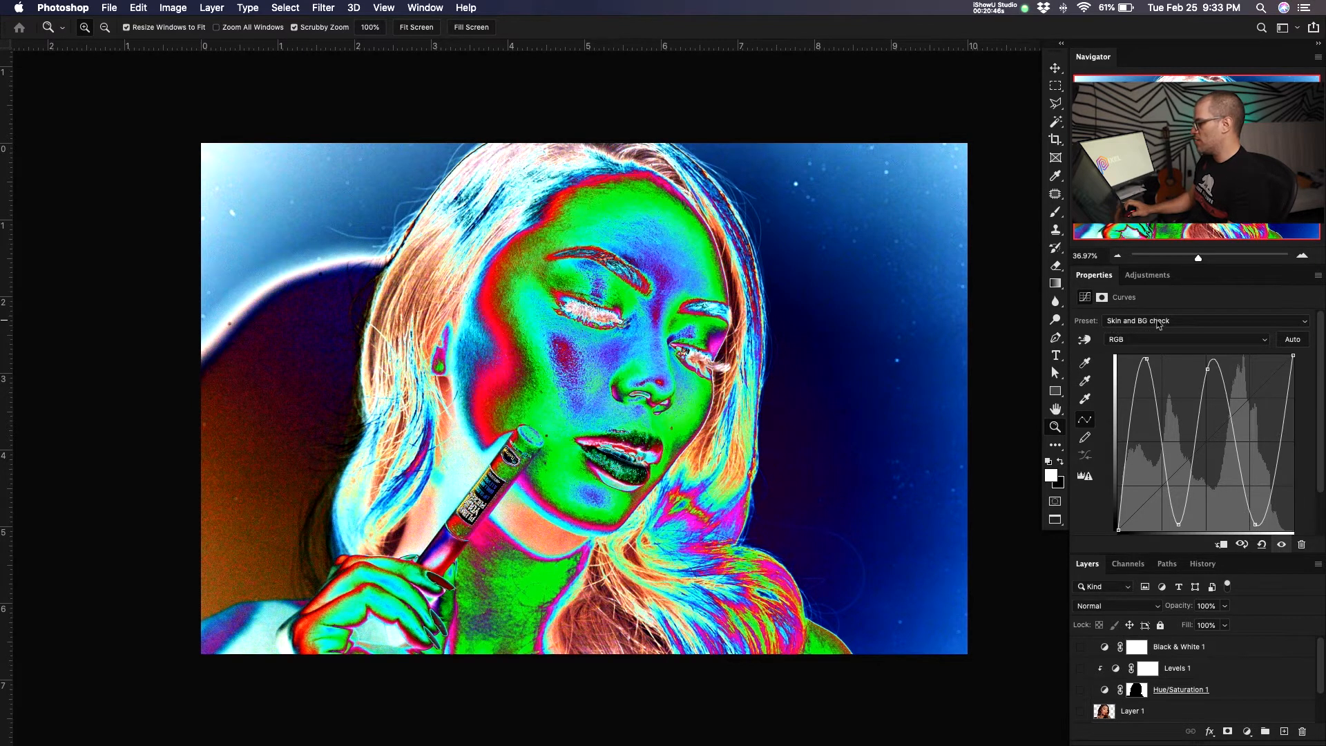
Inspect the dust spots in the upper background with the Curves 1 layer shown and hidden
click(1159, 325)
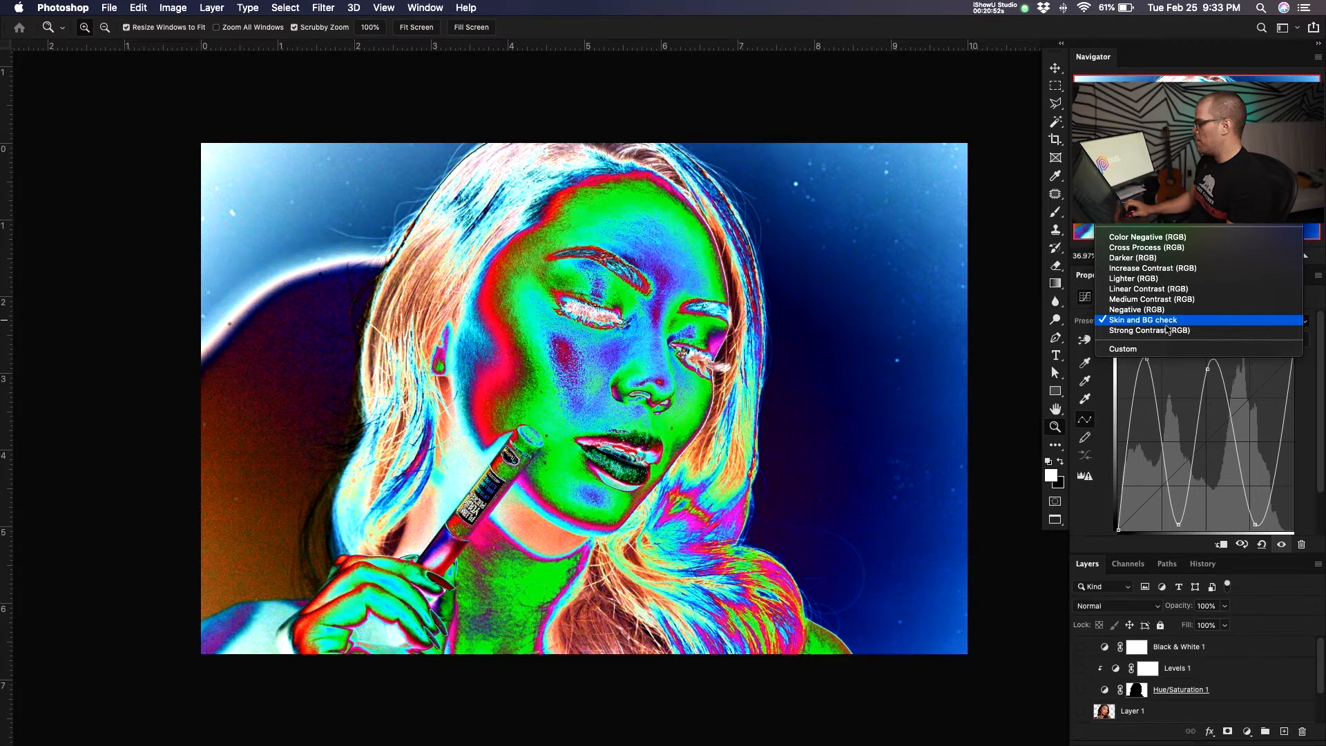
click(1106, 385)
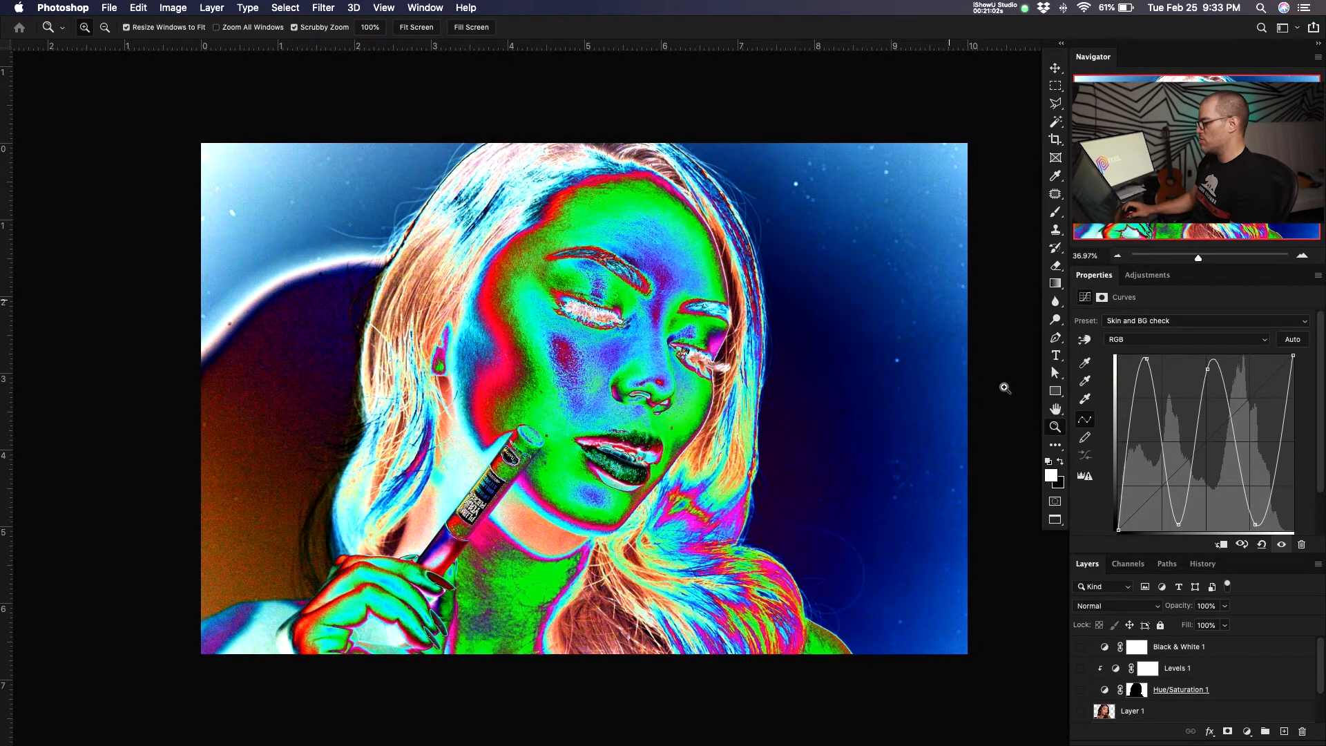
click(898, 187)
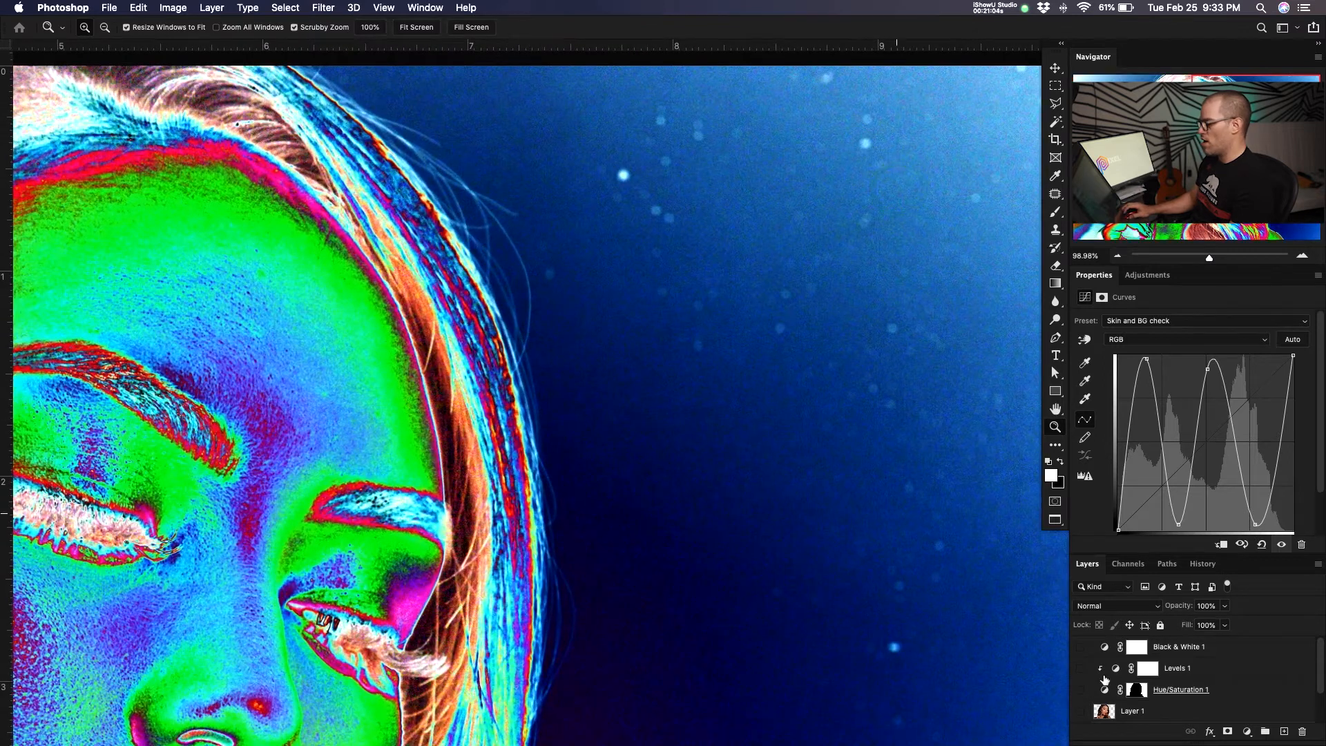
drag(837, 305, 646, 333)
key(v)
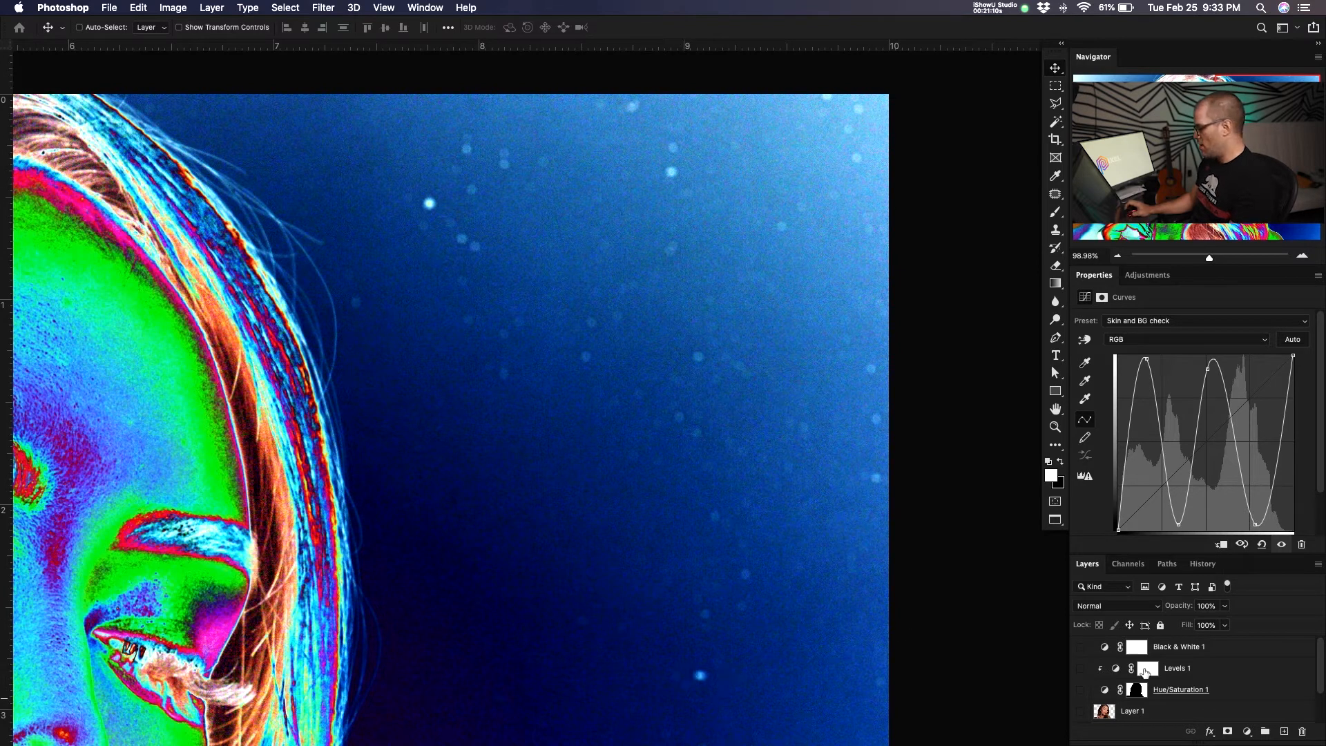
scroll(1105, 691, down, 2)
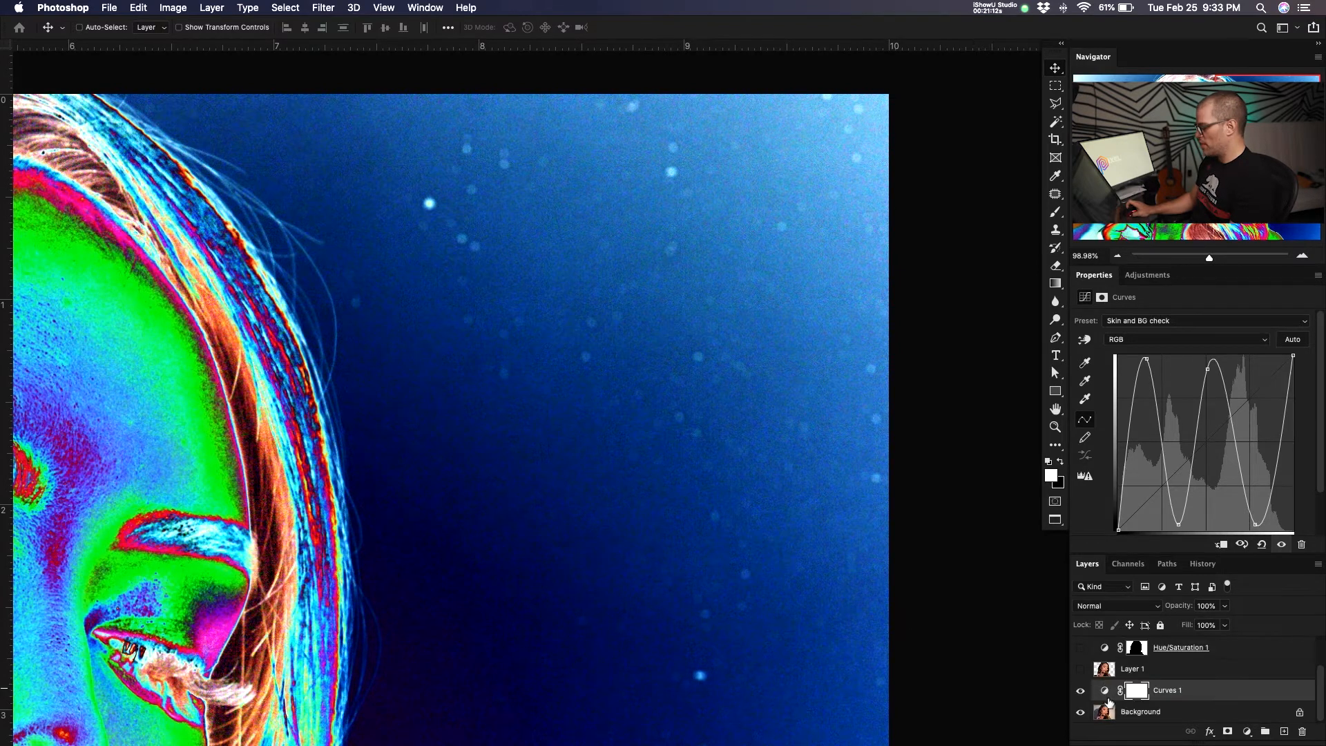
click(1080, 690)
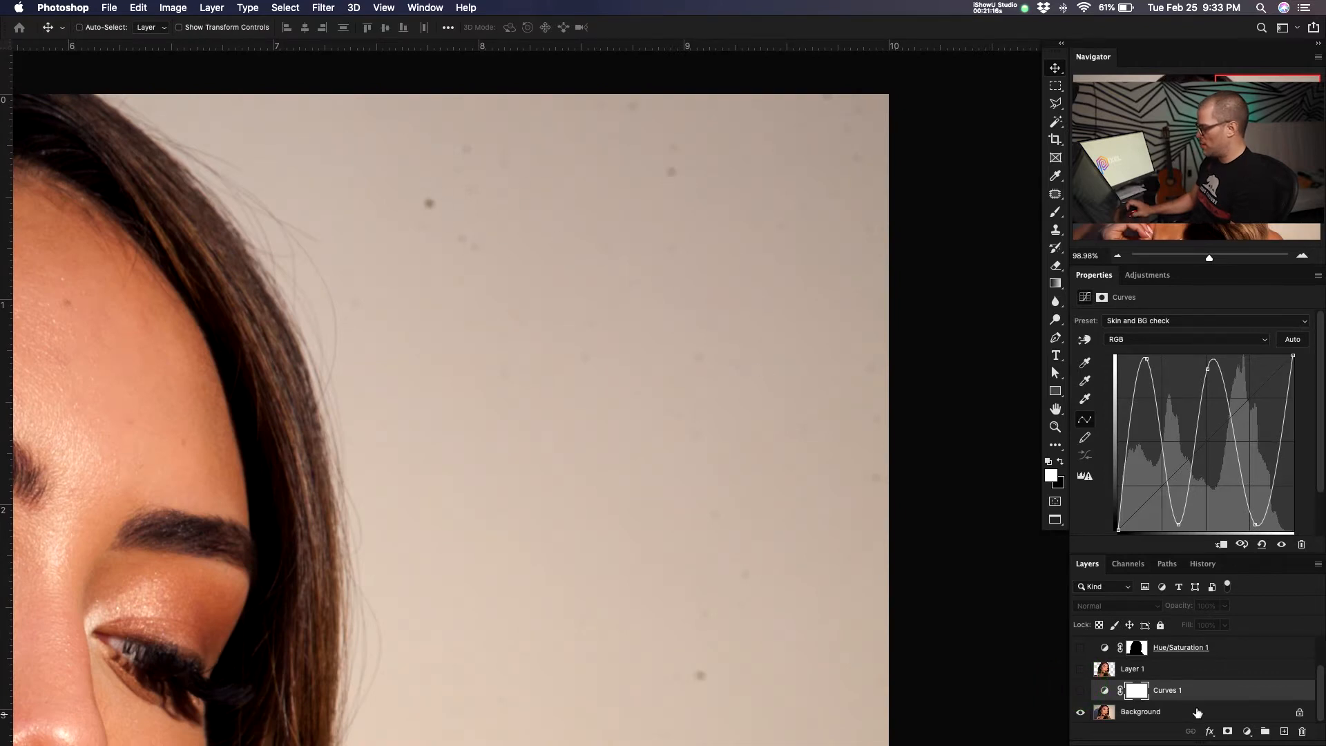
click(1080, 690)
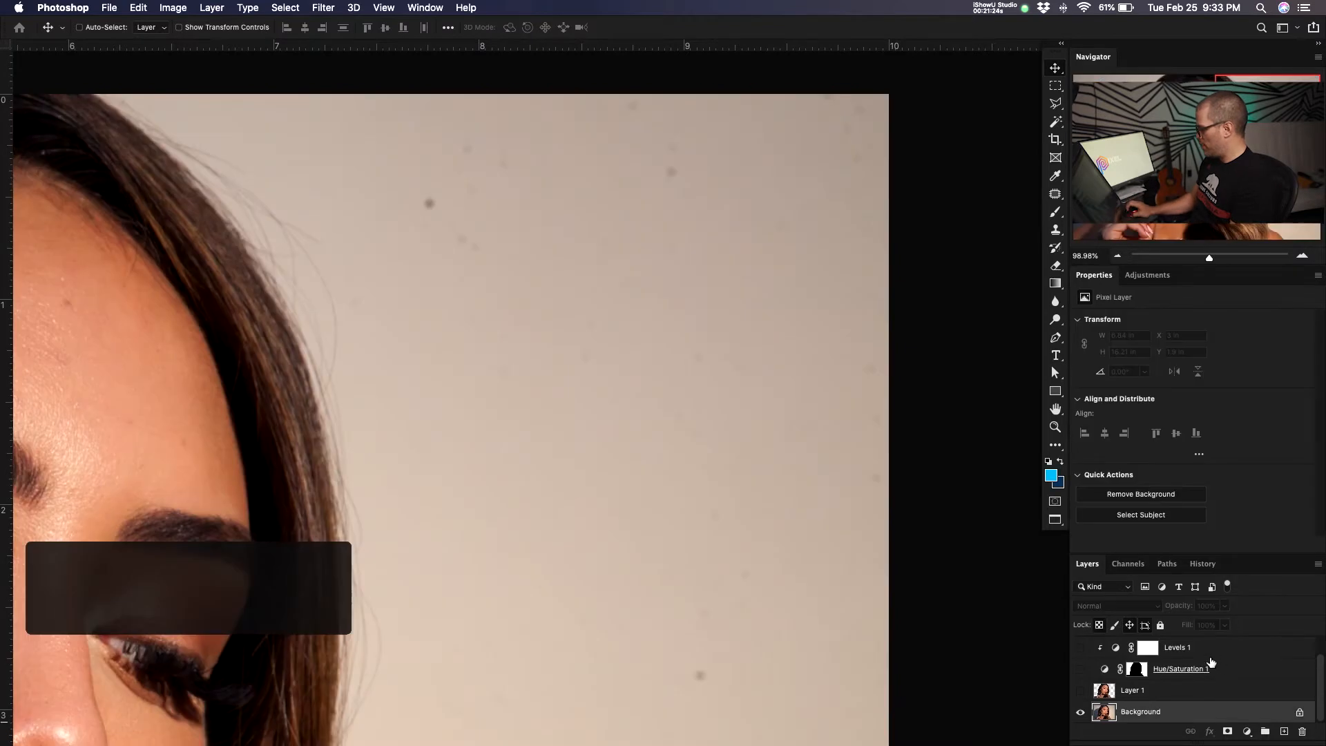
Add a Curves adjustment layer above the Background and bend its RGB curve into steep alternating peaks and valleys
click(1247, 731)
click(1258, 536)
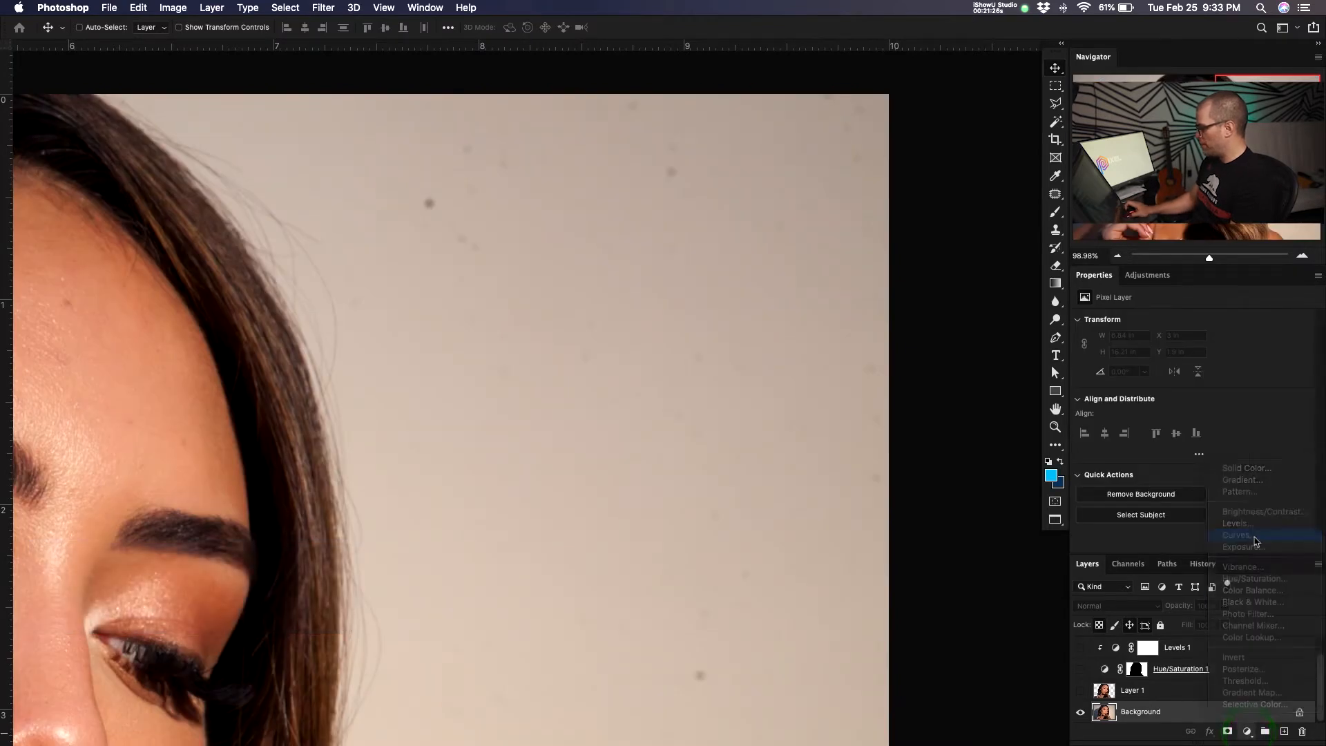
mouse_move(1147, 499)
mouse_down()
mouse_move(1128, 393)
mouse_move(1161, 358)
mouse_move(1172, 490)
mouse_move(1163, 481)
mouse_up()
drag(1193, 509, 1197, 391)
drag(1217, 358, 1222, 503)
drag(1196, 391, 1196, 431)
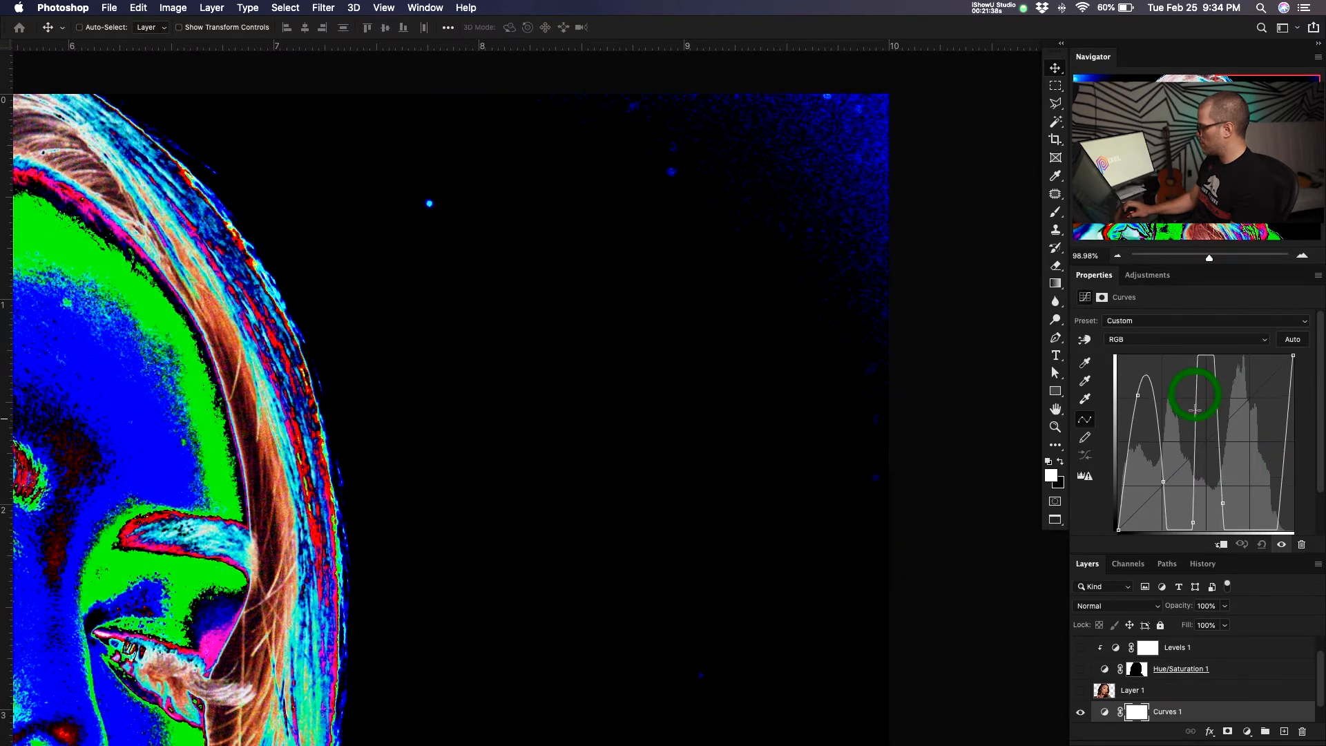
Reshape the curve into a full-height wave with three peaks, dropping its highlight end point to zero output, and check the whole image
drag(1138, 394, 1138, 373)
drag(1258, 467, 1251, 398)
drag(1294, 356, 1284, 531)
mouse_move(1193, 522)
mouse_down()
mouse_move(1193, 496)
mouse_move(1176, 520)
mouse_up()
drag(1163, 482, 1136, 360)
drag(1196, 431, 1195, 435)
key(super+0)
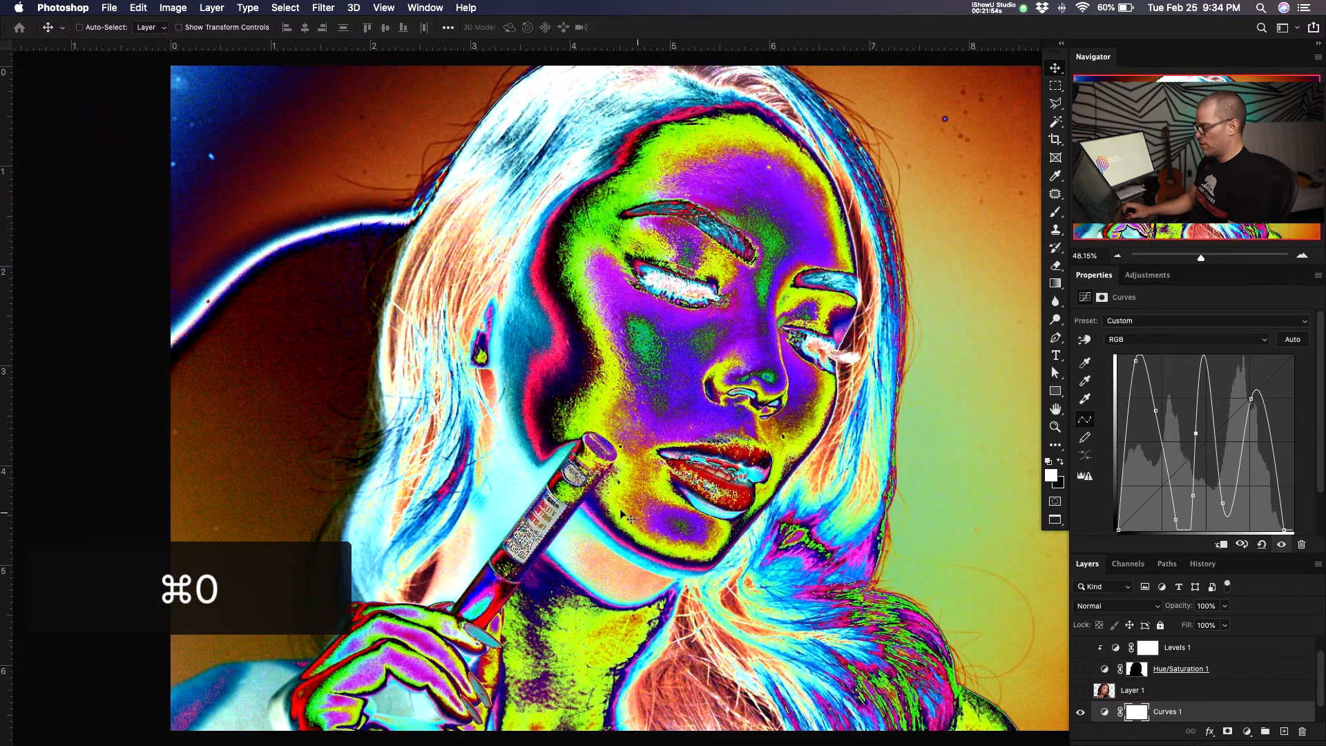
key(z)
drag(668, 260, 632, 262)
drag(830, 231, 739, 276)
drag(767, 229, 764, 262)
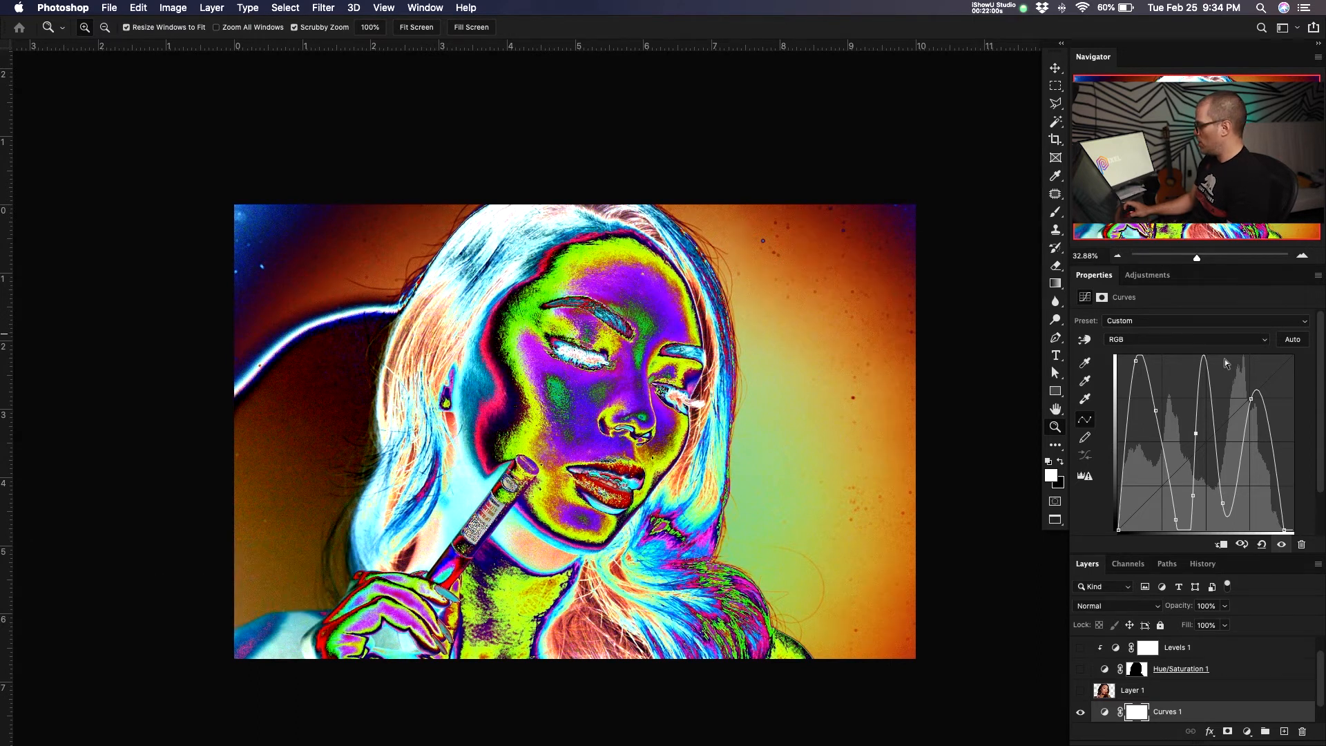
Save the custom curve as a preset named "Curves sample" in the Curves presets folder
click(1318, 277)
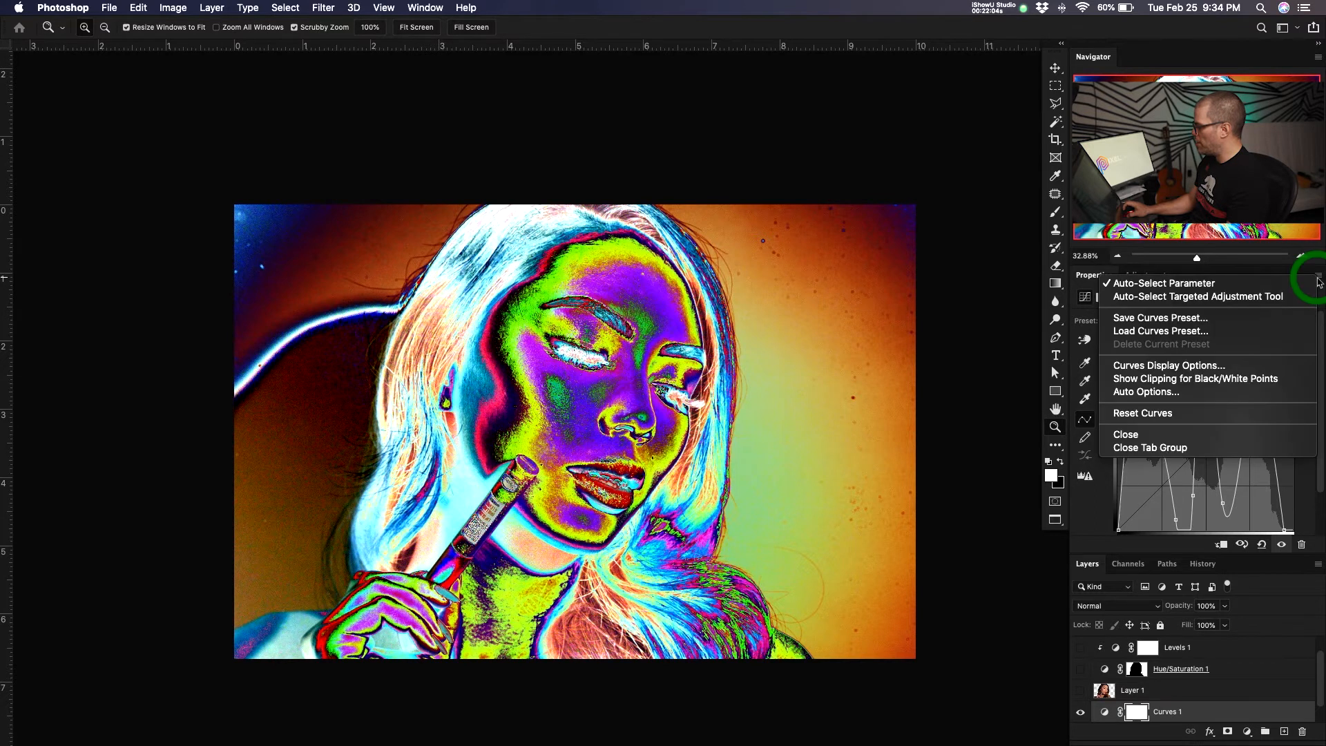
click(1129, 318)
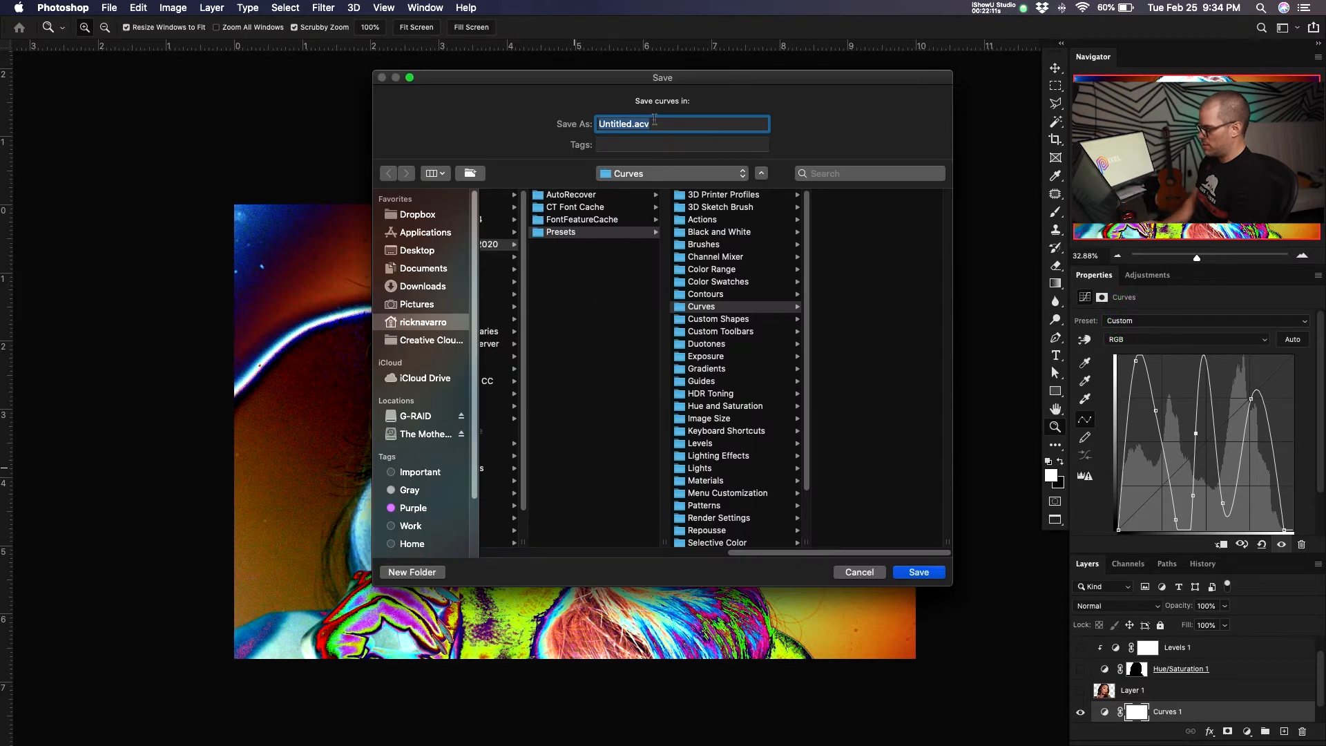
text(Curve)
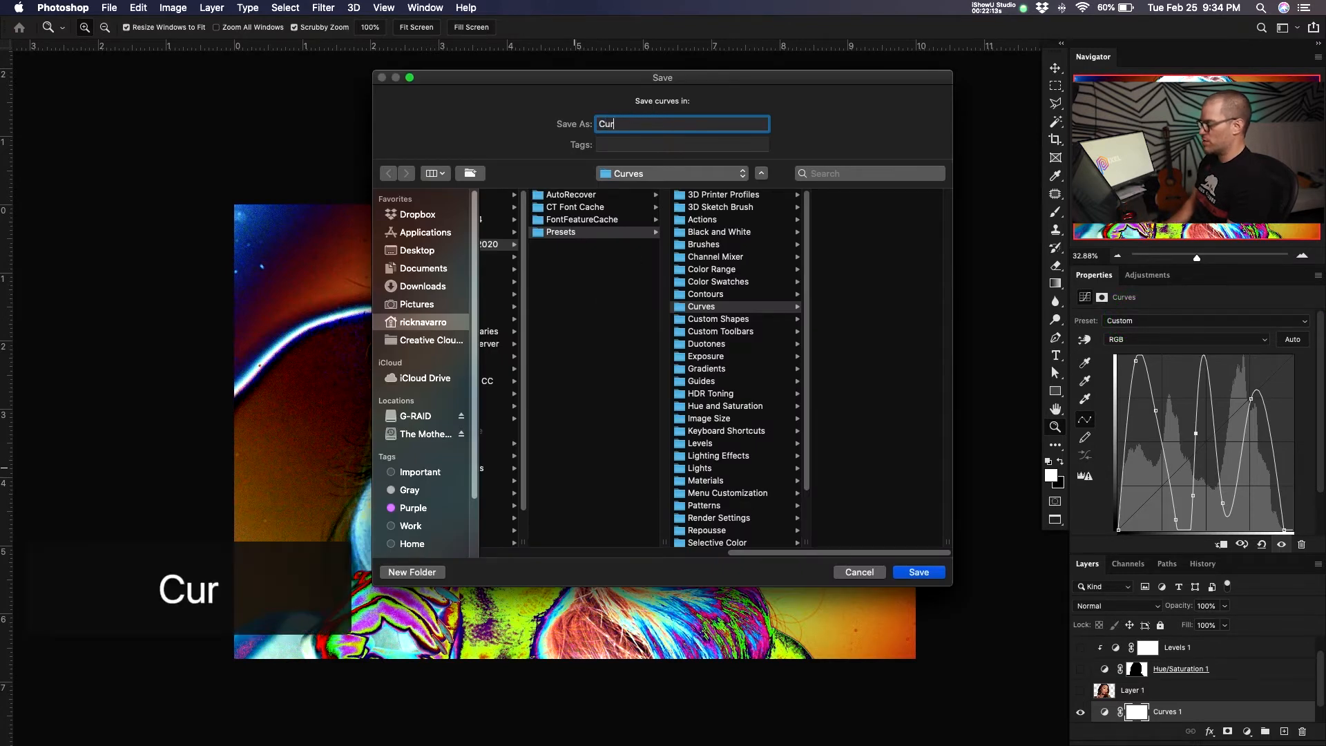
key(BackSpace)
text(es sample)
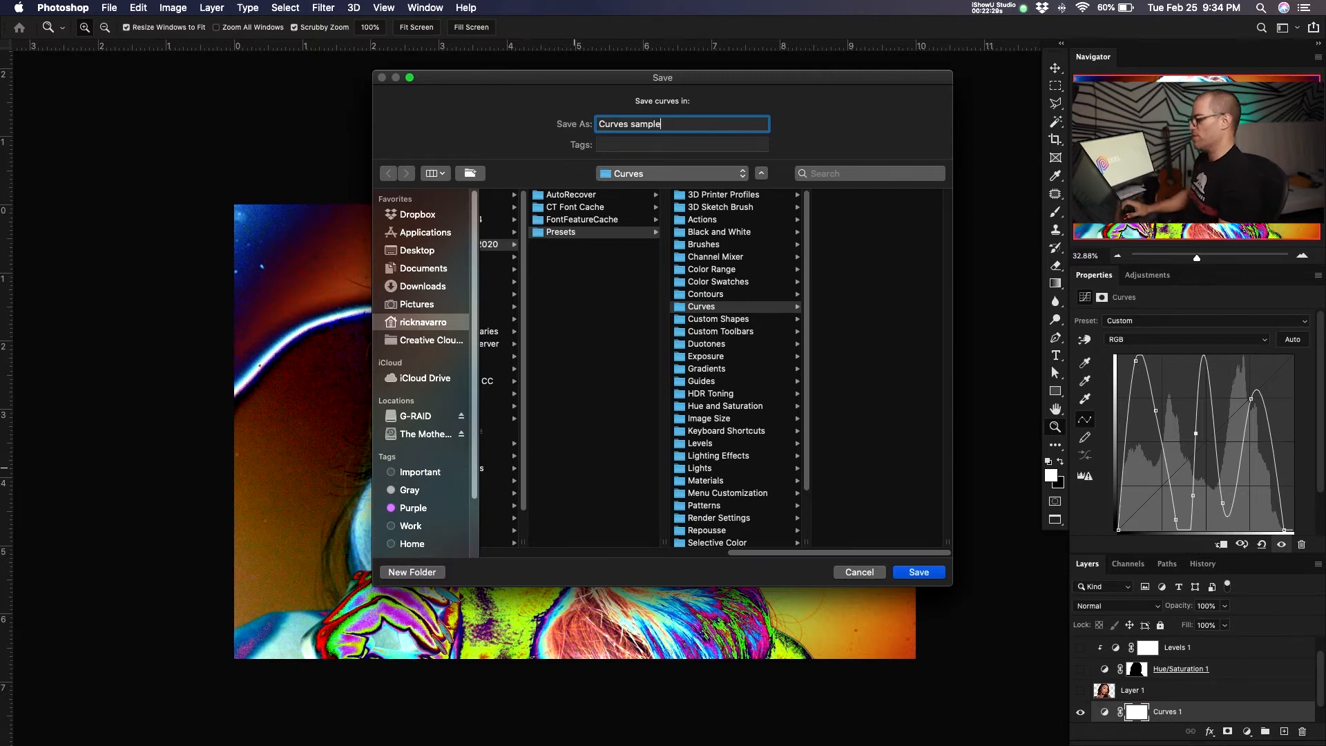
click(934, 572)
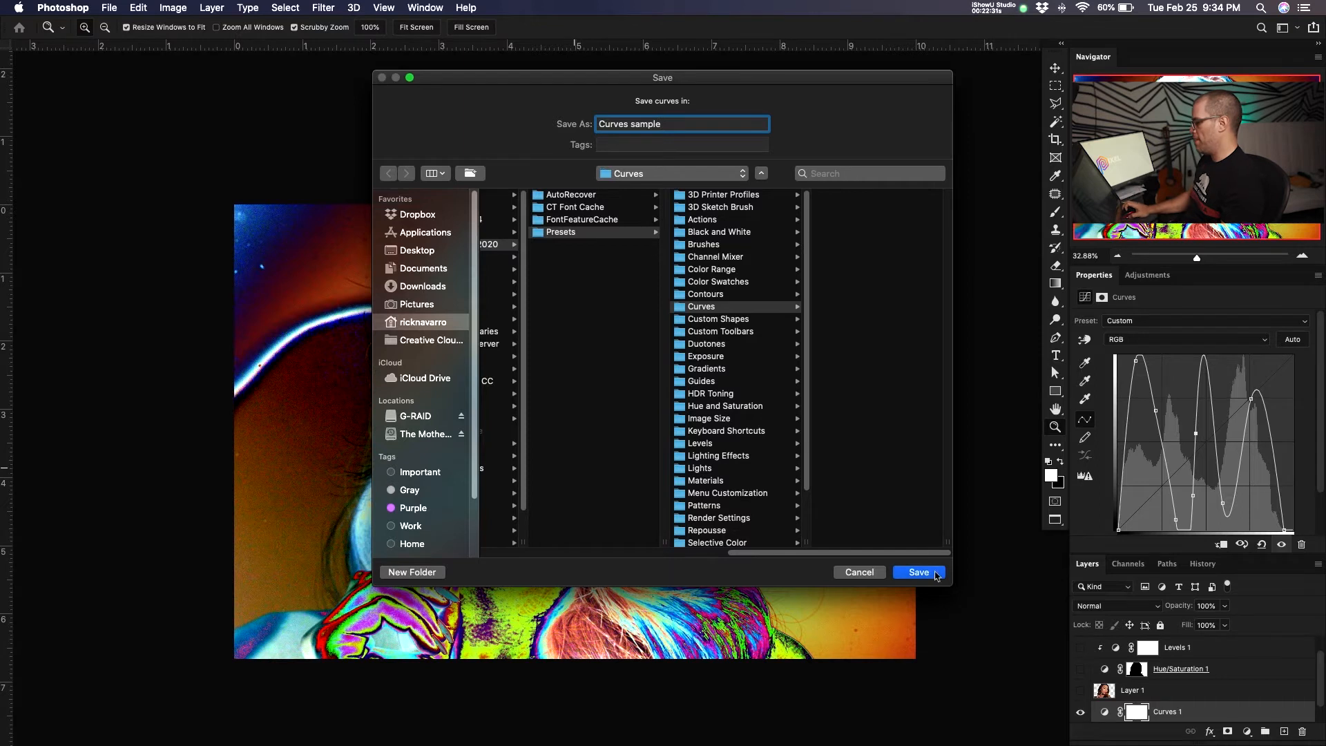
Switch the Curves adjustment to the Default preset and reapply the saved Curves sample preset
click(1127, 320)
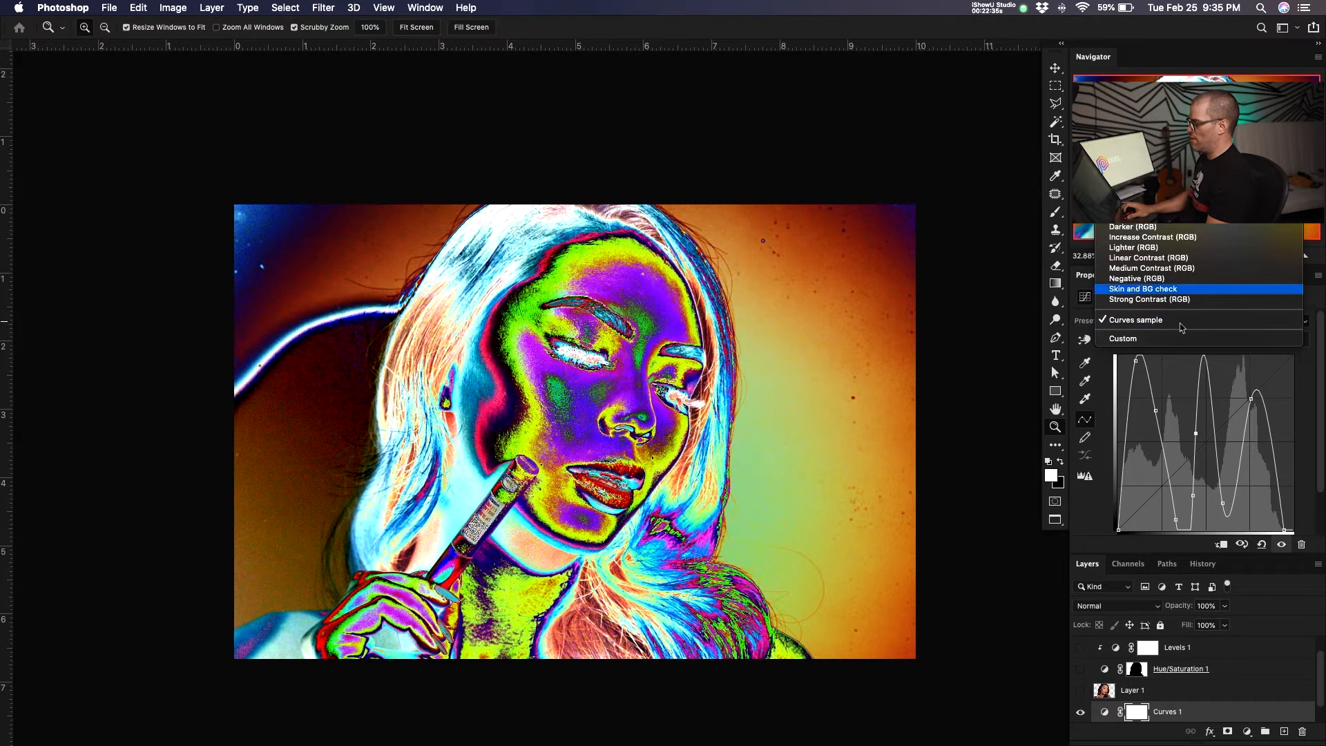
click(1161, 188)
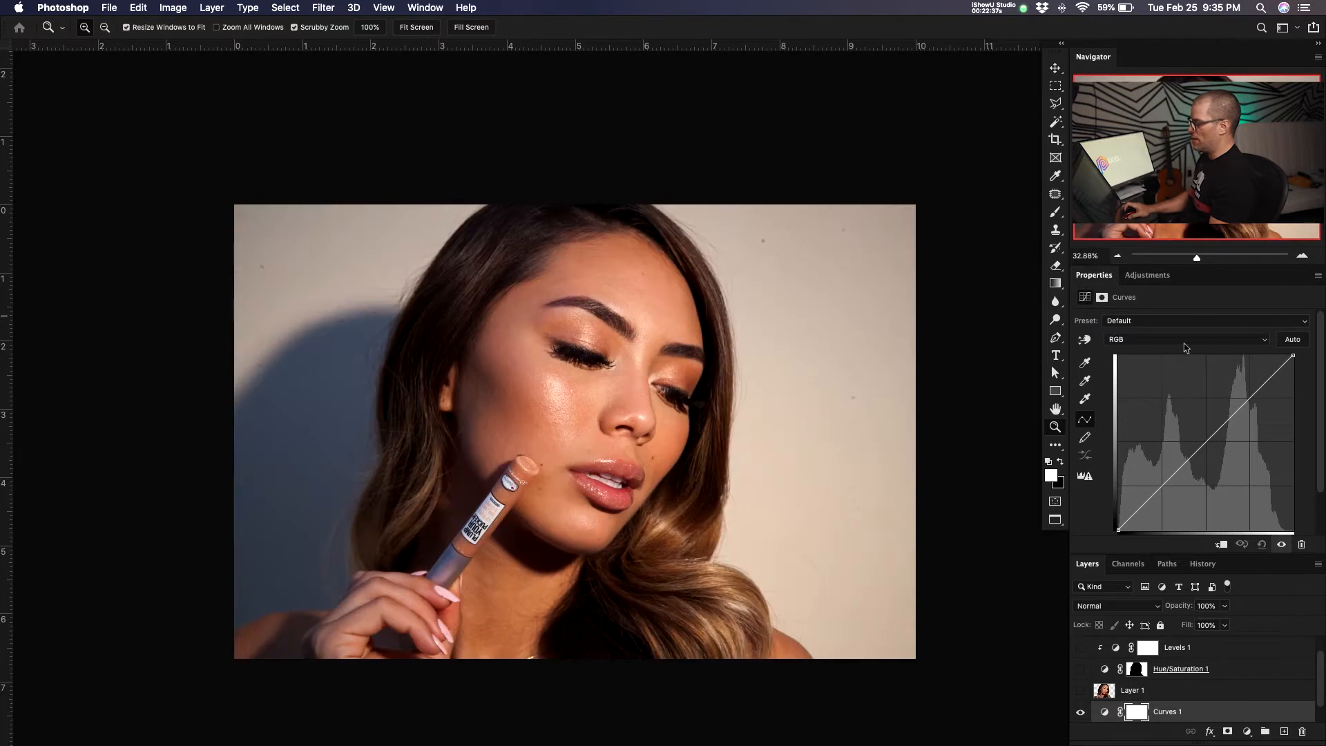
click(1126, 318)
click(1140, 454)
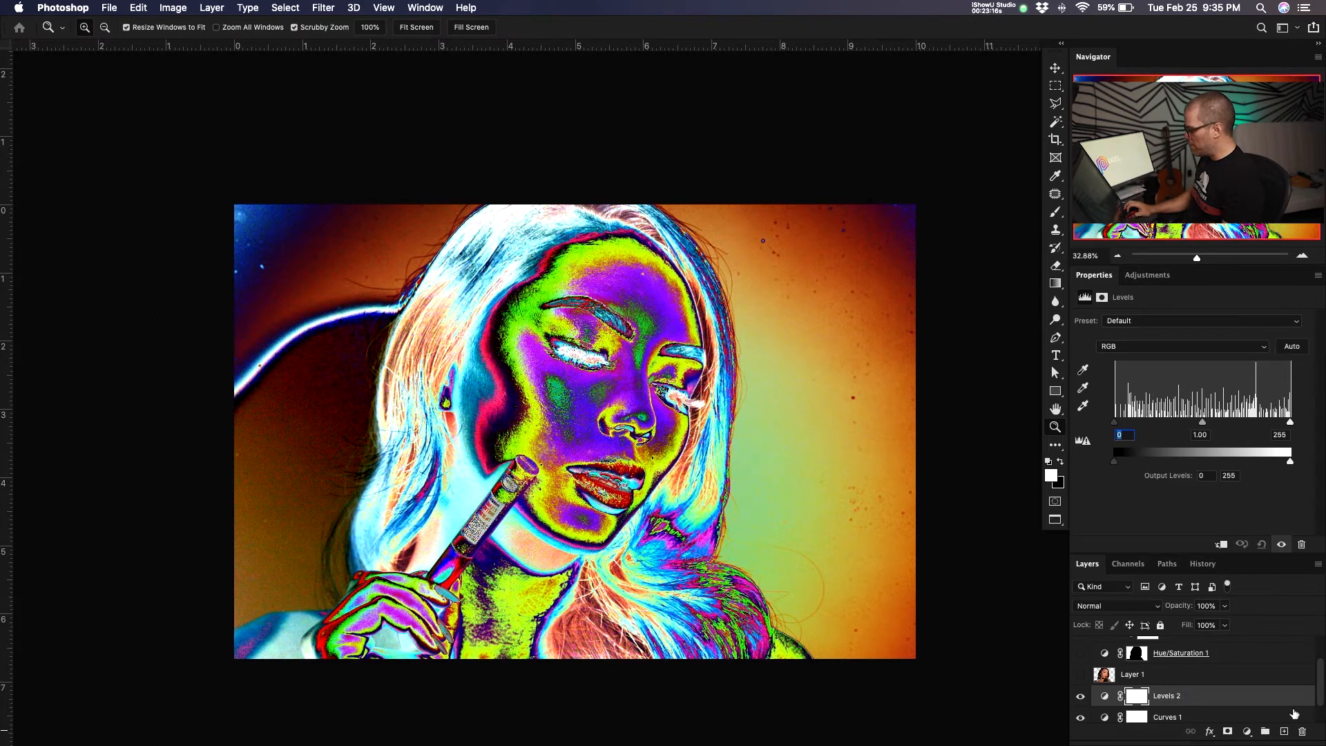
Delete the Levels 2 and Curves 1 adjustment layers
drag(1207, 695, 1303, 733)
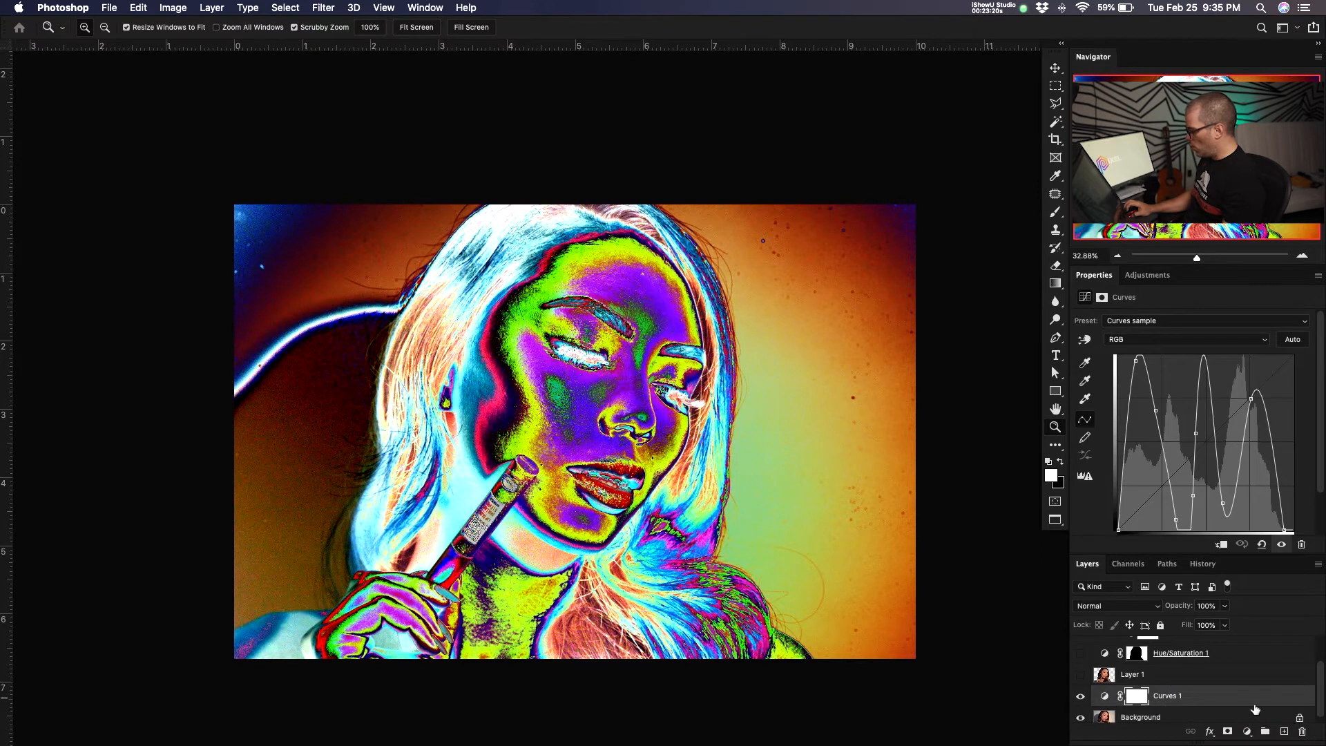
click(1213, 712)
click(1214, 699)
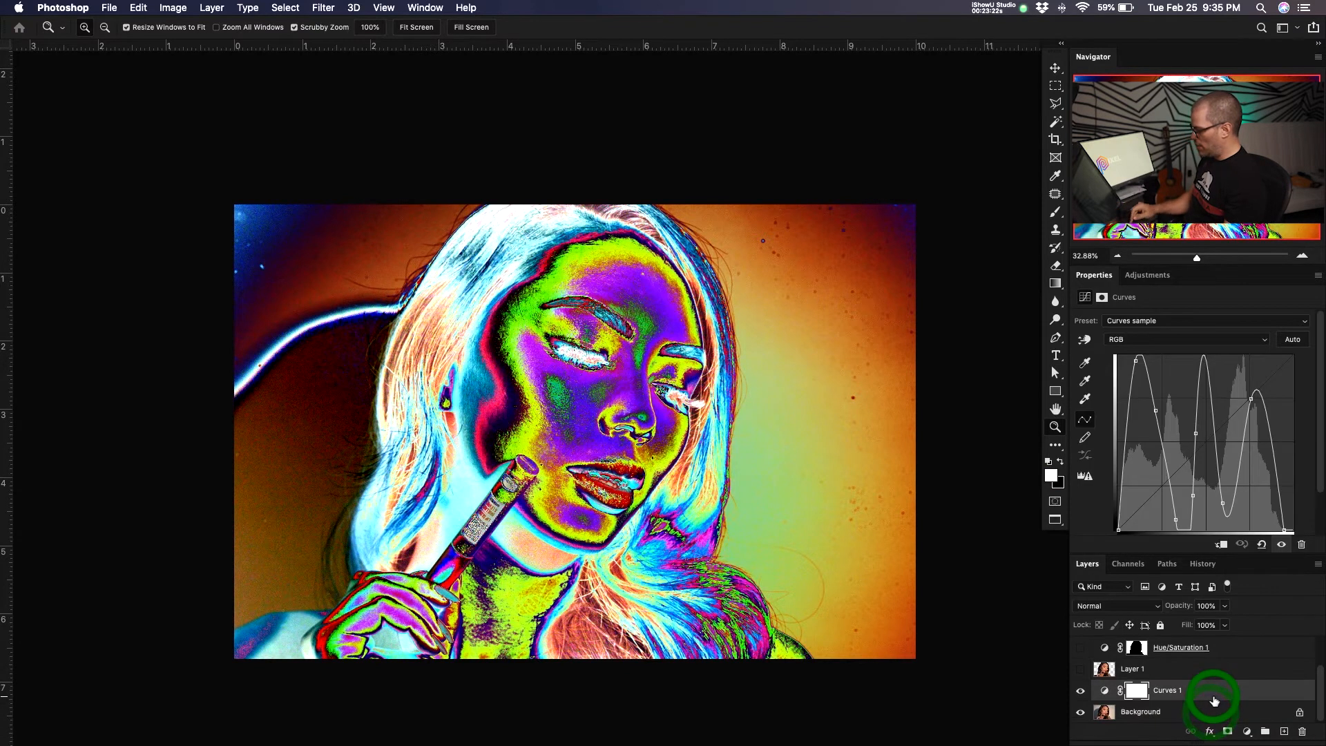
key(Delete)
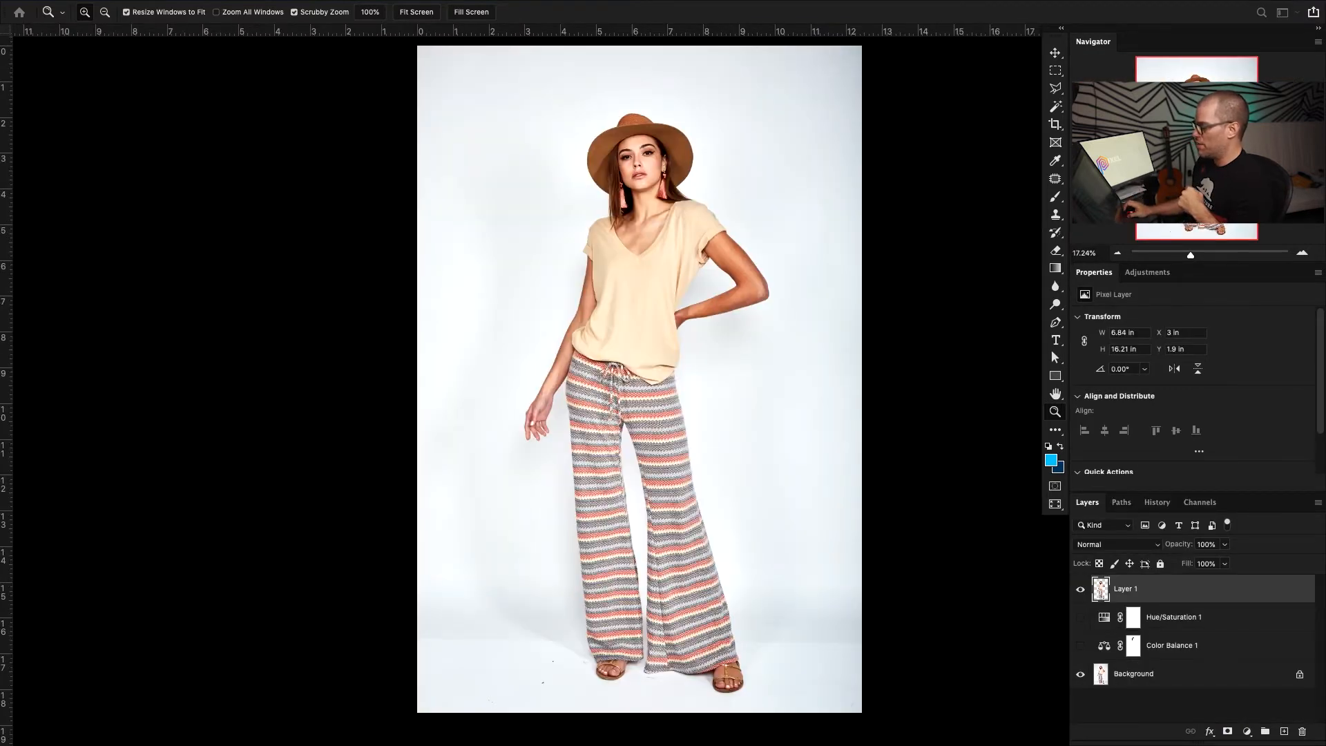
Add a Levels adjustment layer above Layer 1 in the photo of the model with the hat
click(385, 183)
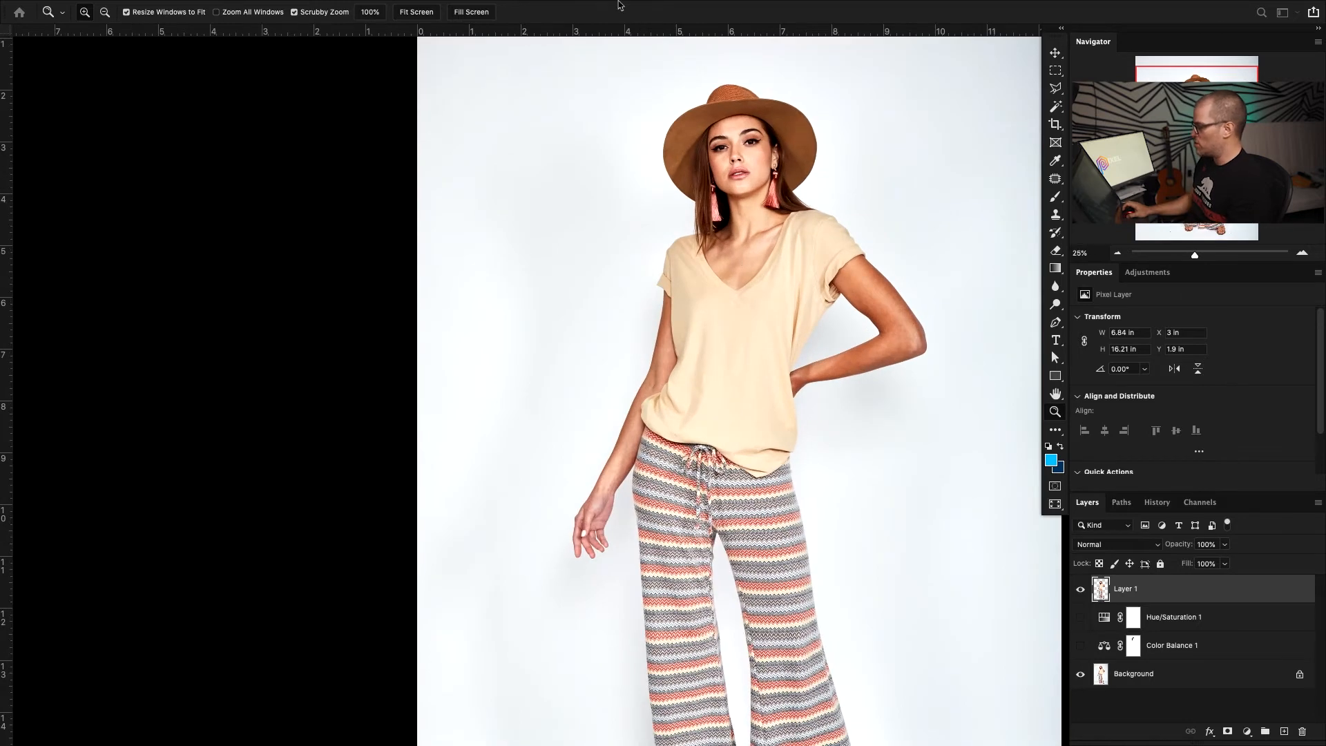
key(f)
key(f)
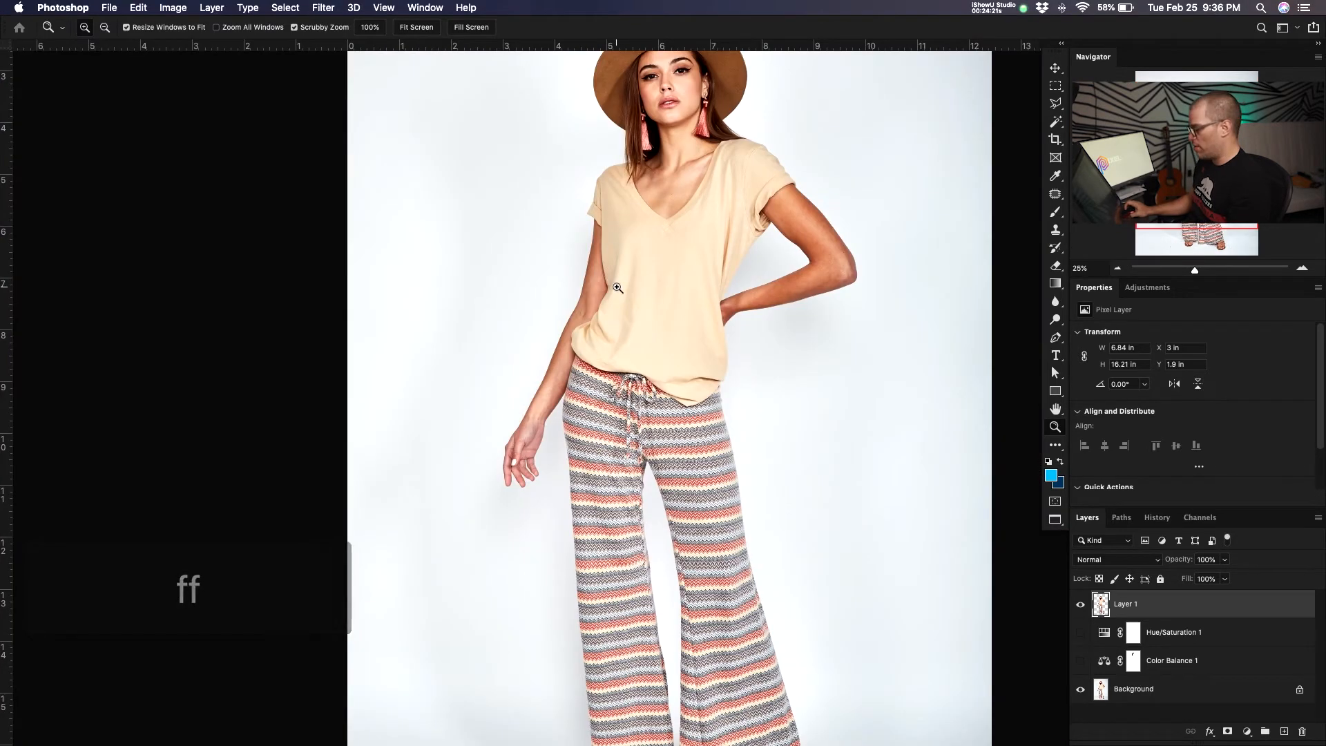
drag(819, 129, 792, 281)
key(z)
drag(684, 255, 730, 335)
click(1202, 634)
click(1188, 607)
click(1247, 731)
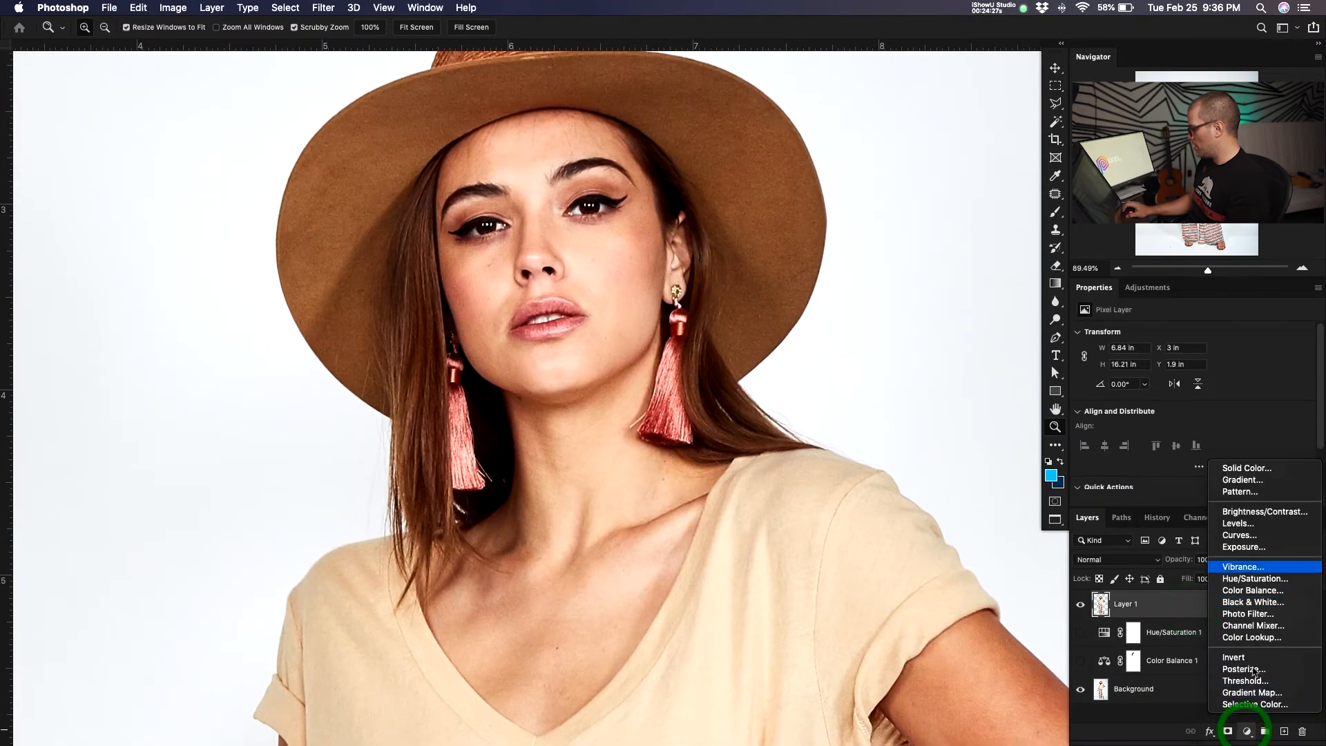
click(1238, 522)
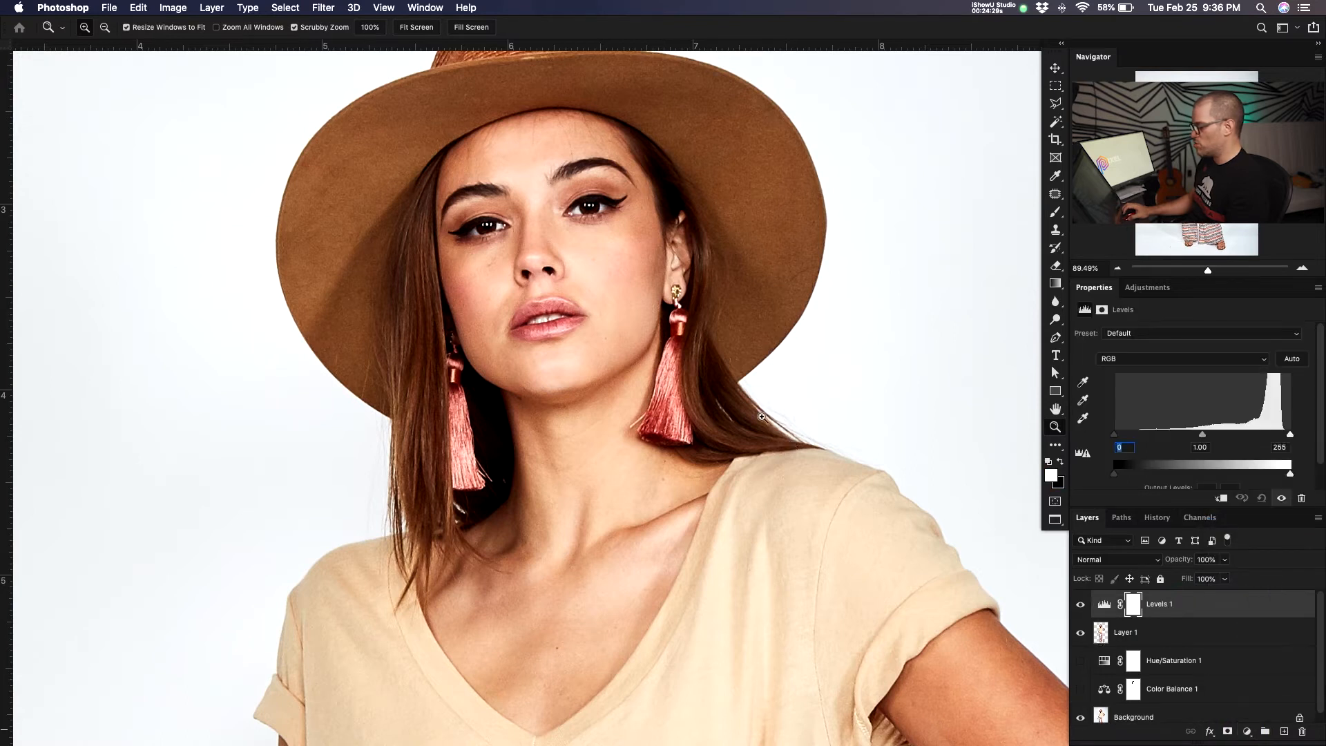
Set the Levels 1 inputs to 31 for shadows, 1.21 for midtones and 239 for highlights
key(z)
drag(752, 321, 731, 355)
drag(784, 397, 717, 276)
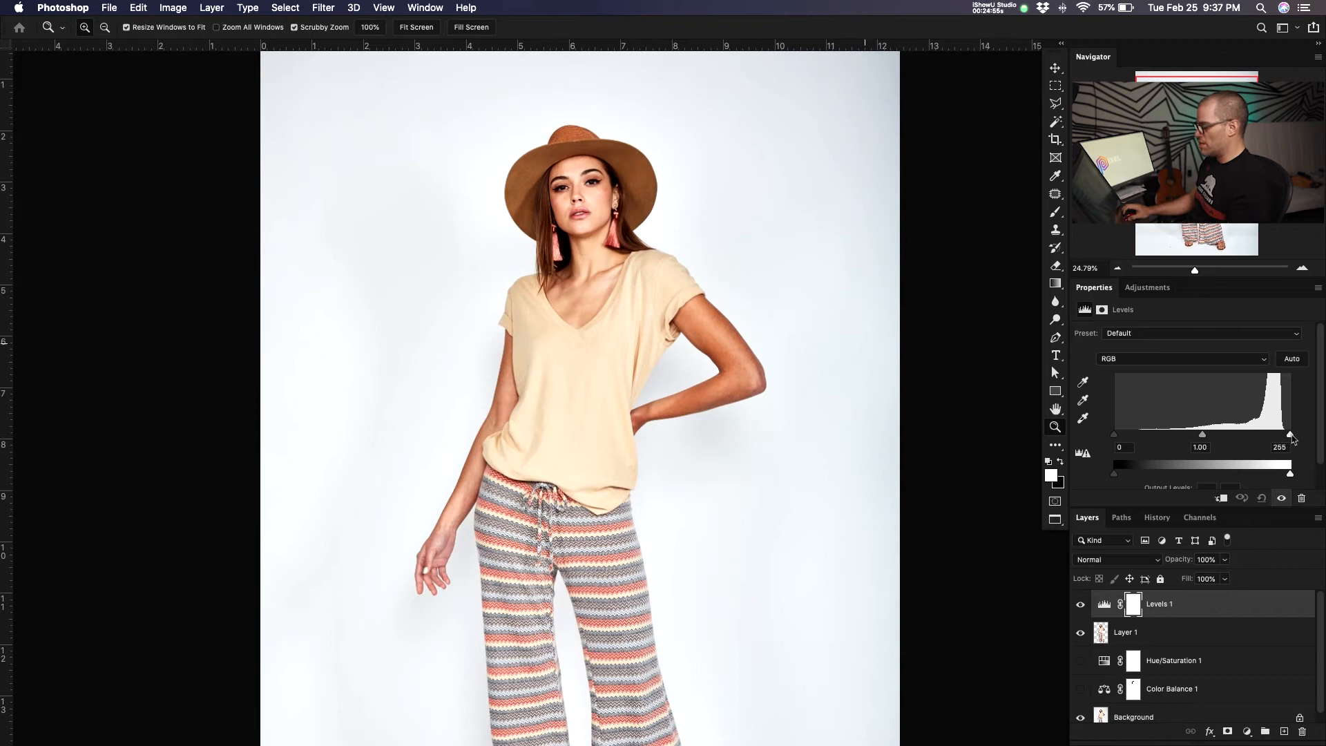
drag(640, 339, 612, 363)
drag(676, 455, 735, 376)
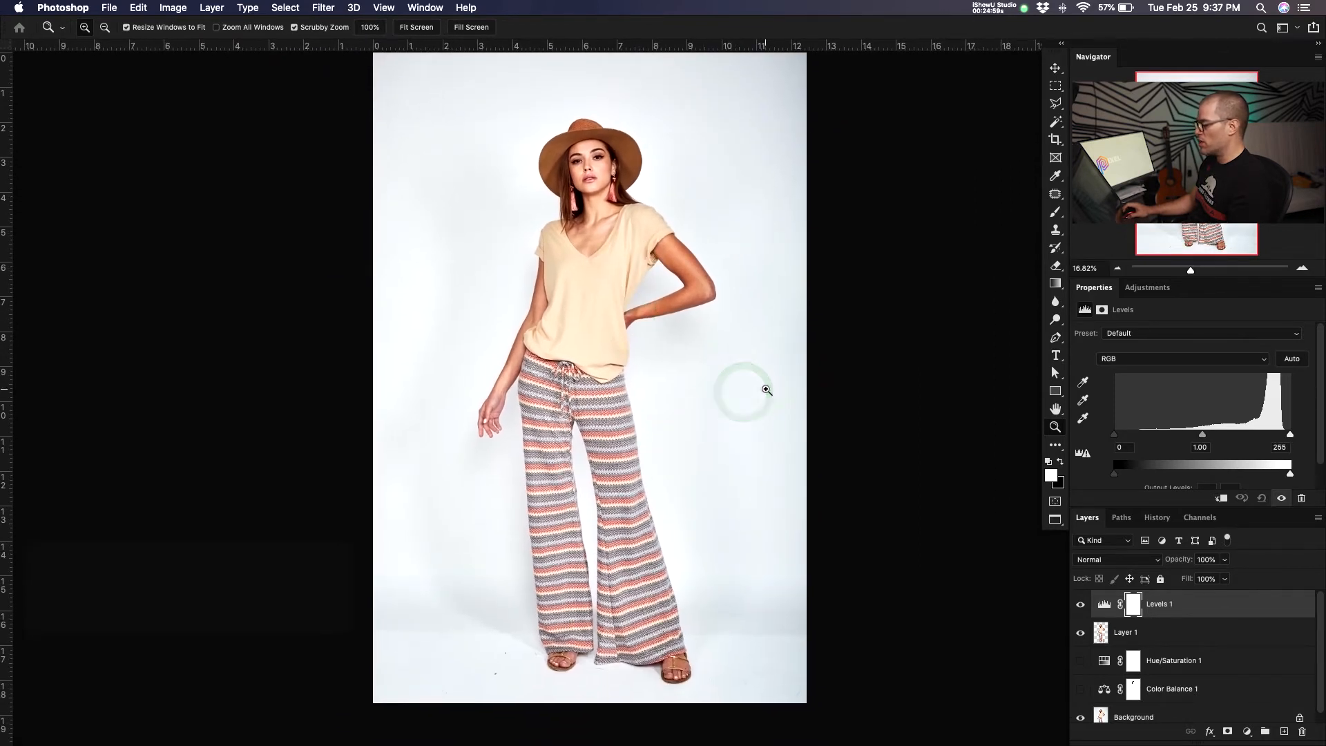
drag(1116, 439, 1124, 440)
drag(1138, 439, 1136, 441)
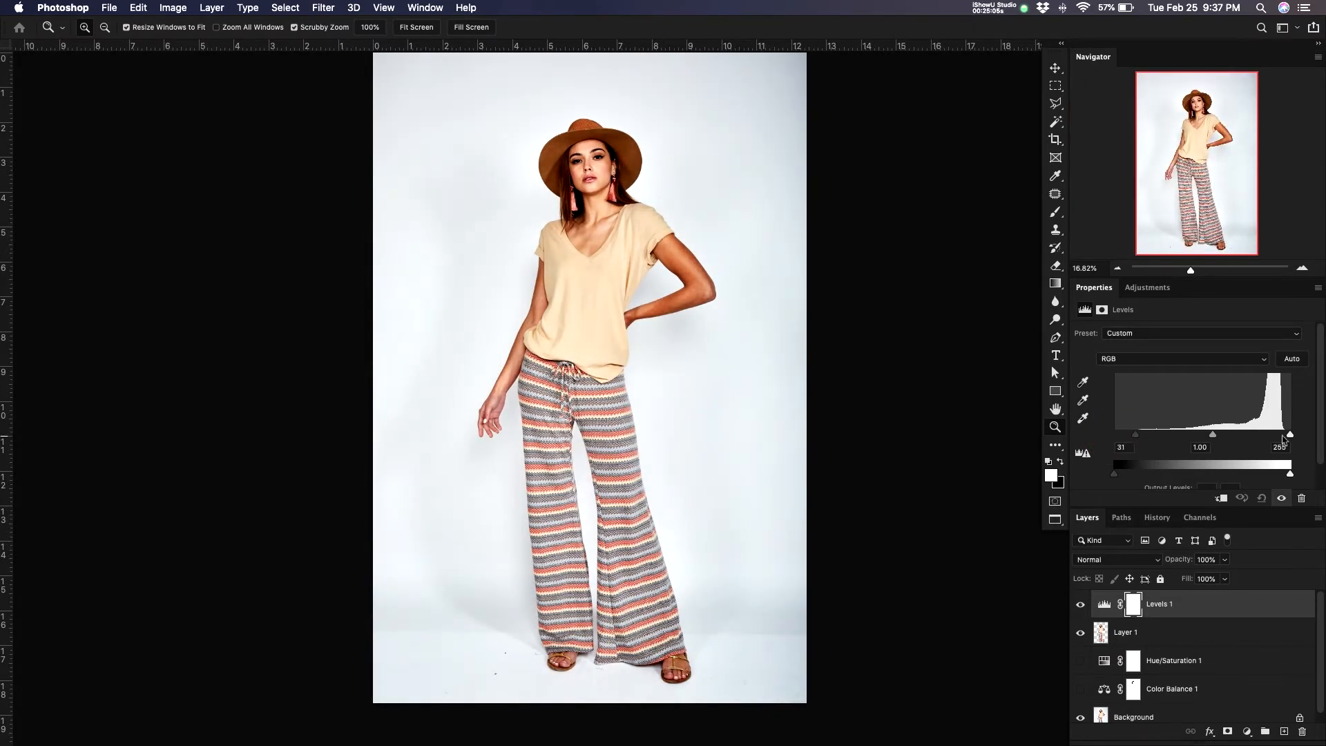
drag(1291, 435, 1280, 440)
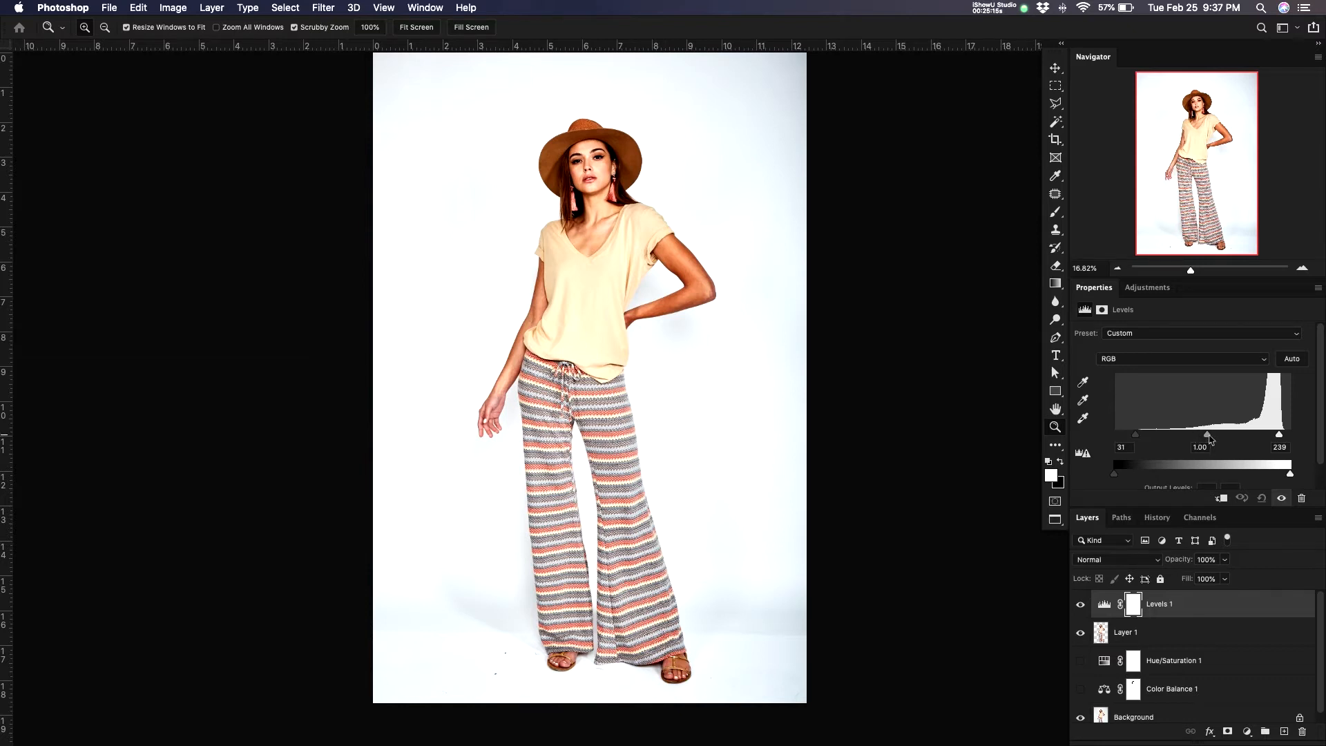
drag(1208, 437, 1199, 440)
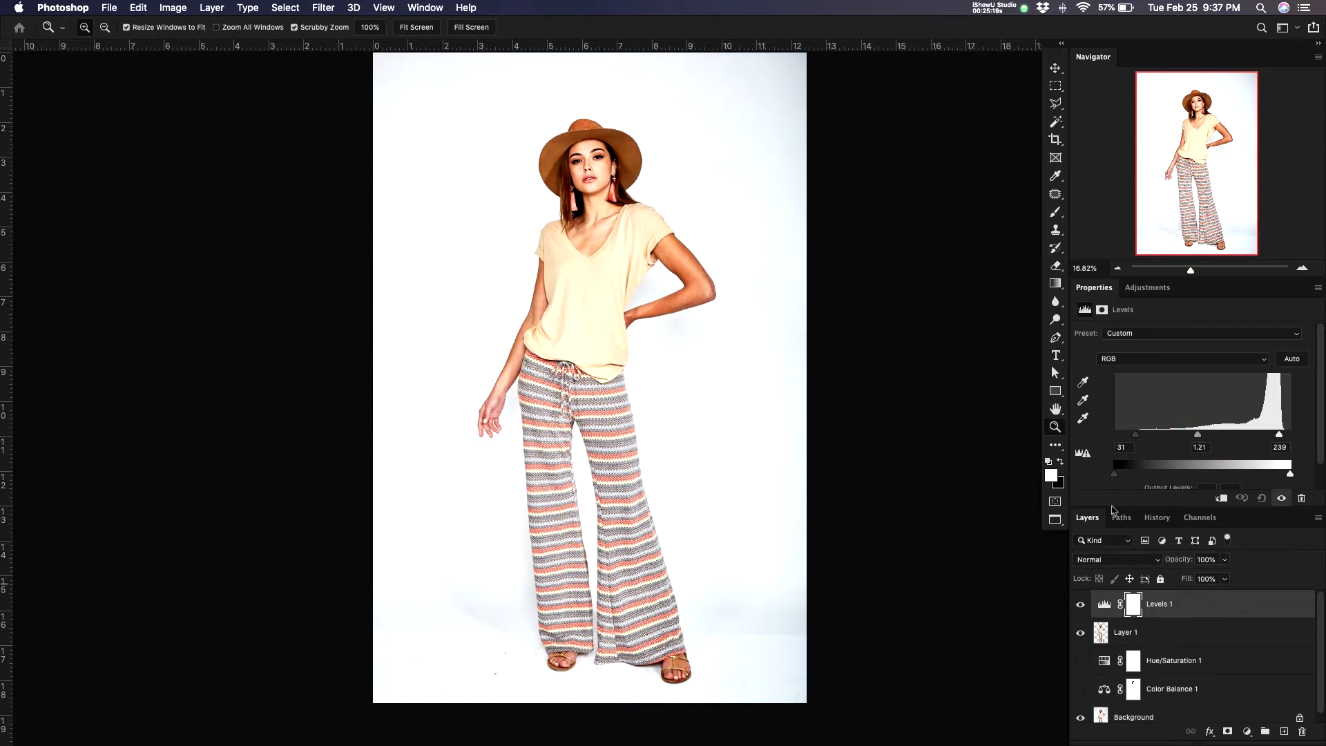
Compare the photo with the Levels 1 adjustment shown and hidden
click(1081, 605)
click(1081, 605)
click(1081, 605)
click(1081, 605)
Clip Levels 1 to Layer 1 and compare the model with the clipped adjustment on and off
alt+click(1203, 620)
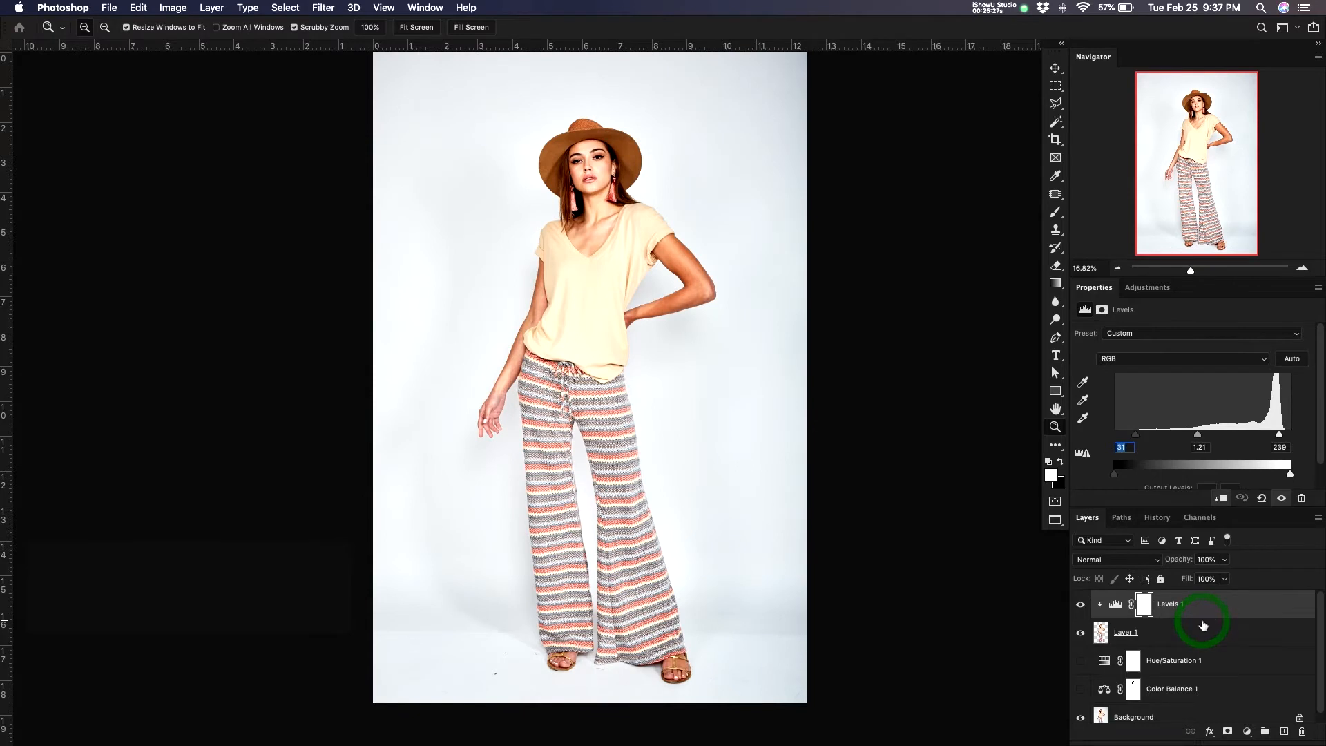
drag(595, 412, 570, 399)
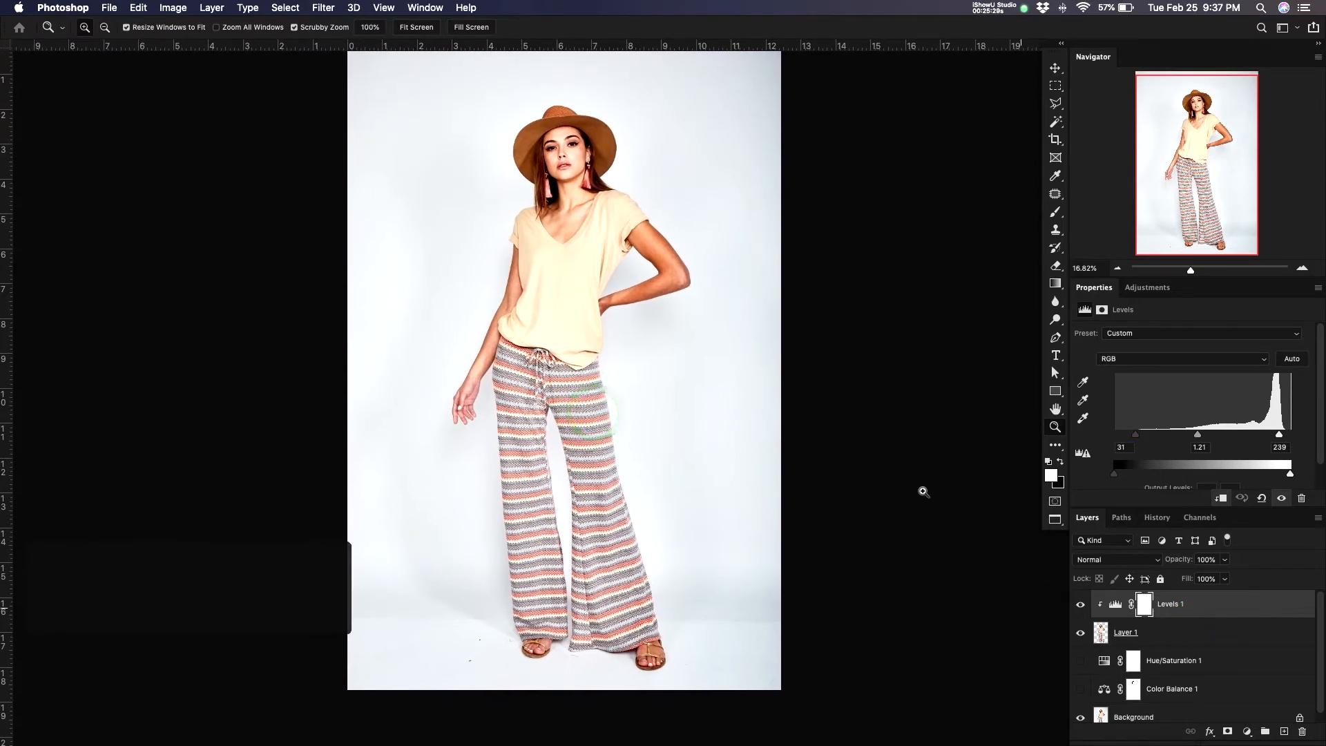
click(1081, 605)
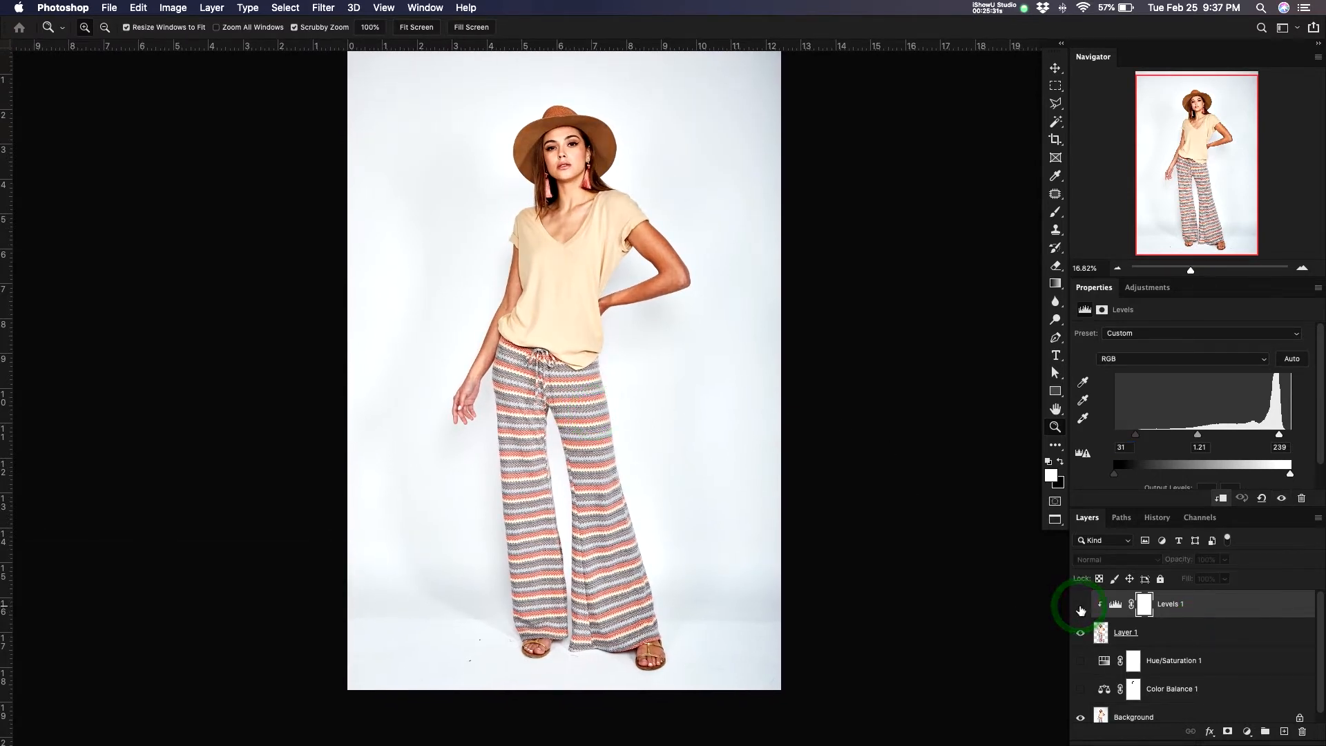
click(1081, 606)
click(1081, 608)
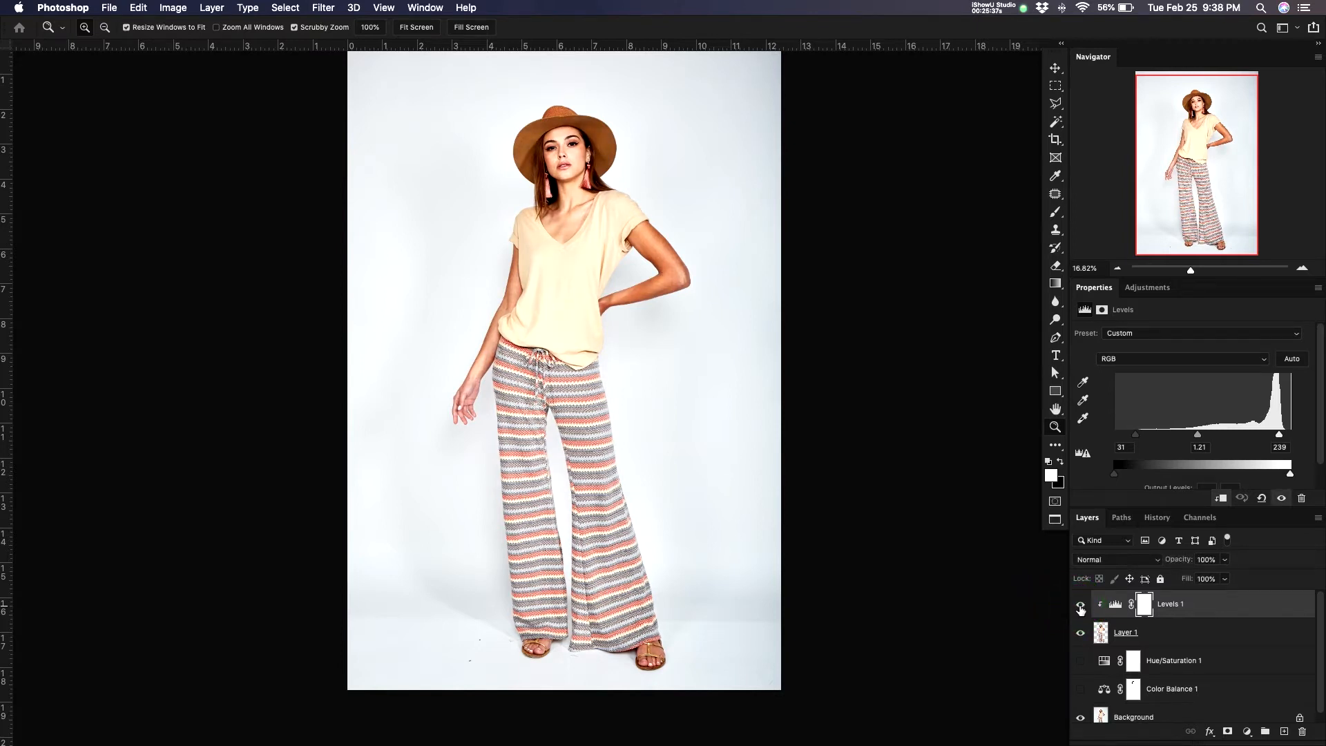
Try lowering the Levels 1 output highlights to 167, and restore the output range to 0 and 255
scroll(1172, 467, down, 2)
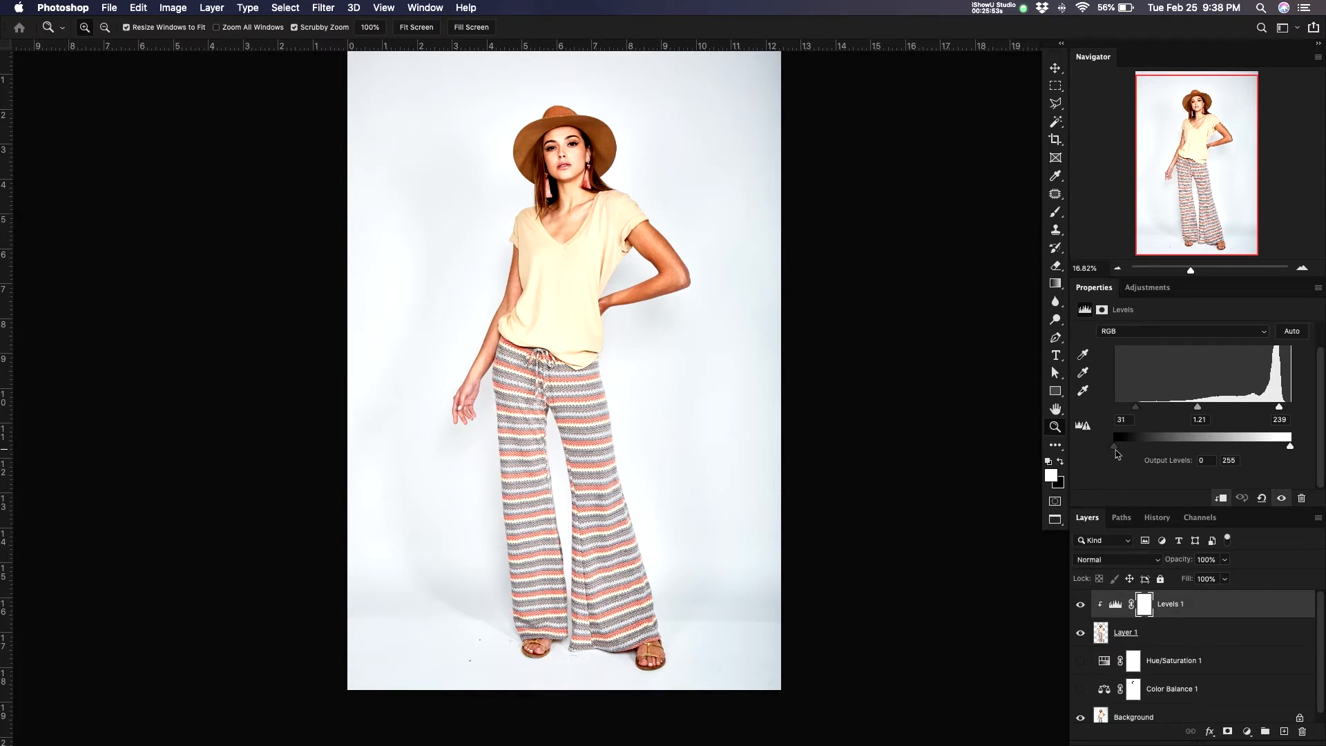
drag(1116, 451, 1075, 450)
drag(1288, 447, 1229, 448)
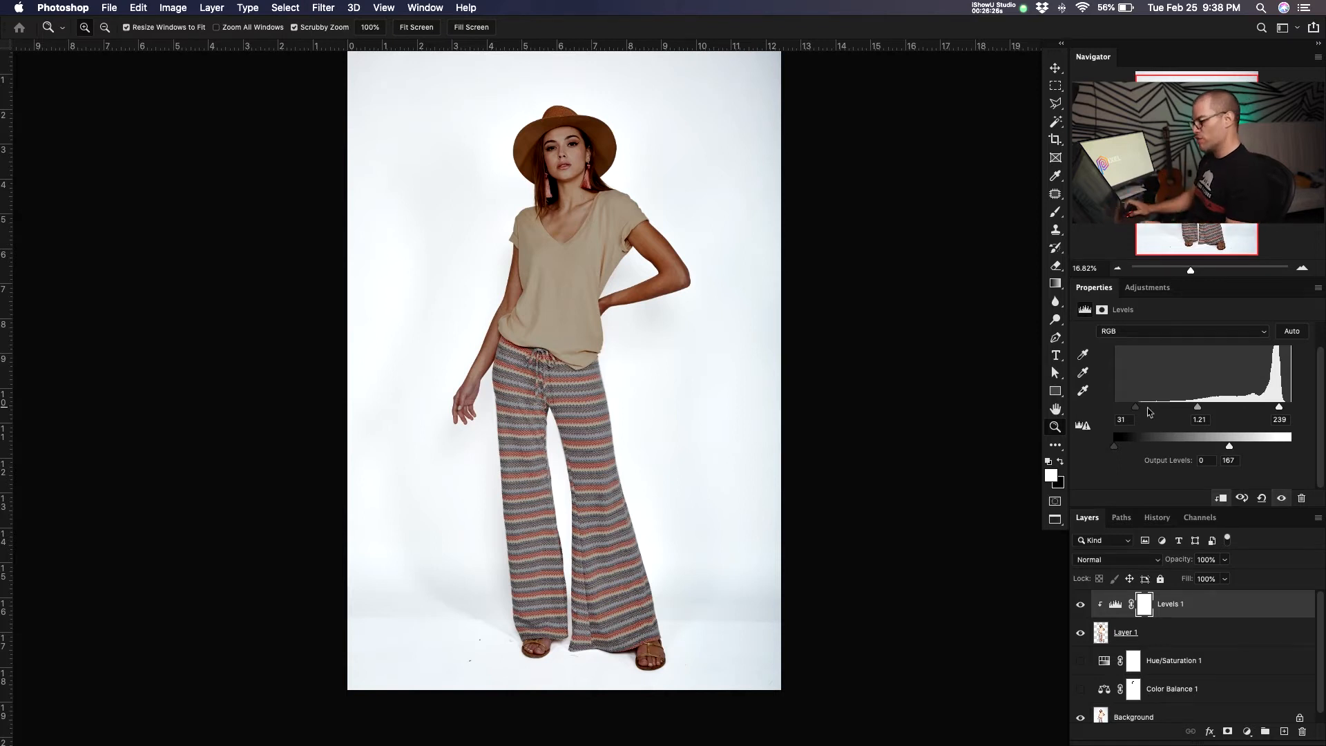
drag(1114, 447, 1103, 449)
drag(1233, 447, 1315, 451)
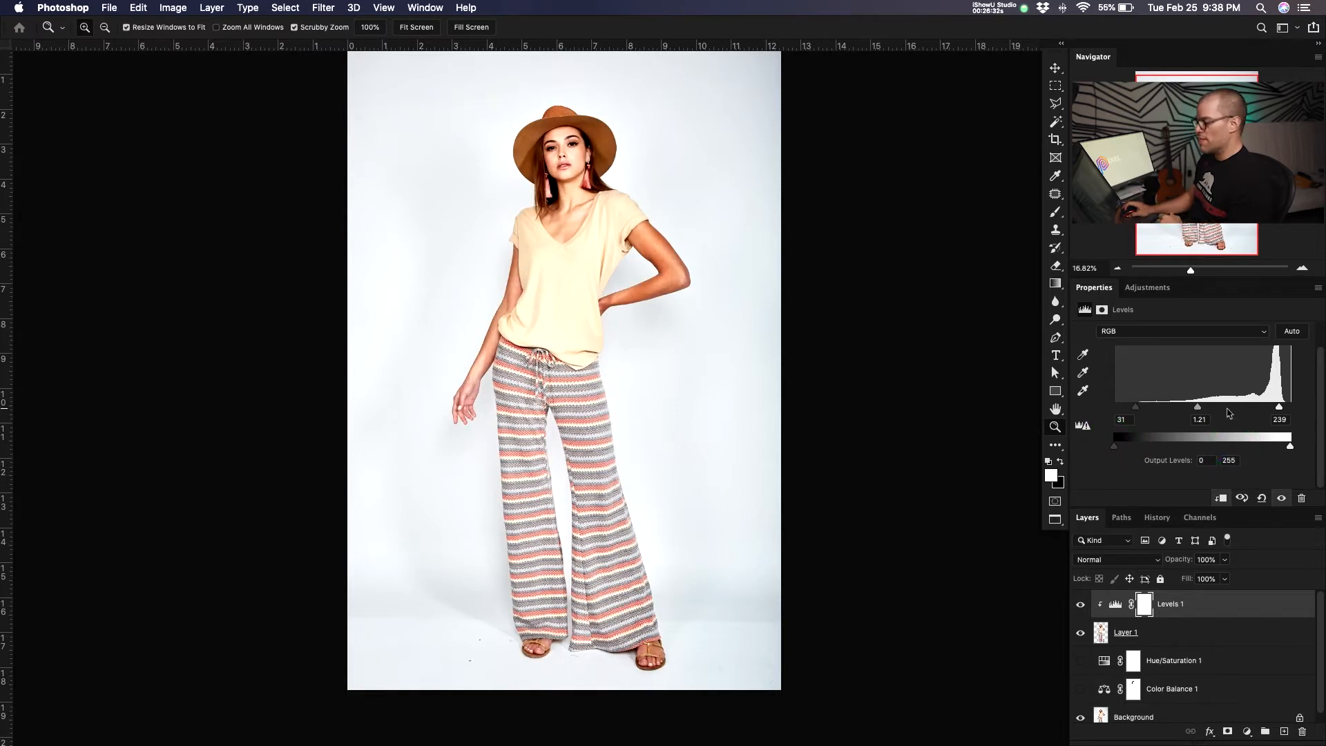
Set the Levels 1 input shadows to 141 and highlights to 255 with a close view of the shirt
key(z)
drag(581, 254, 677, 389)
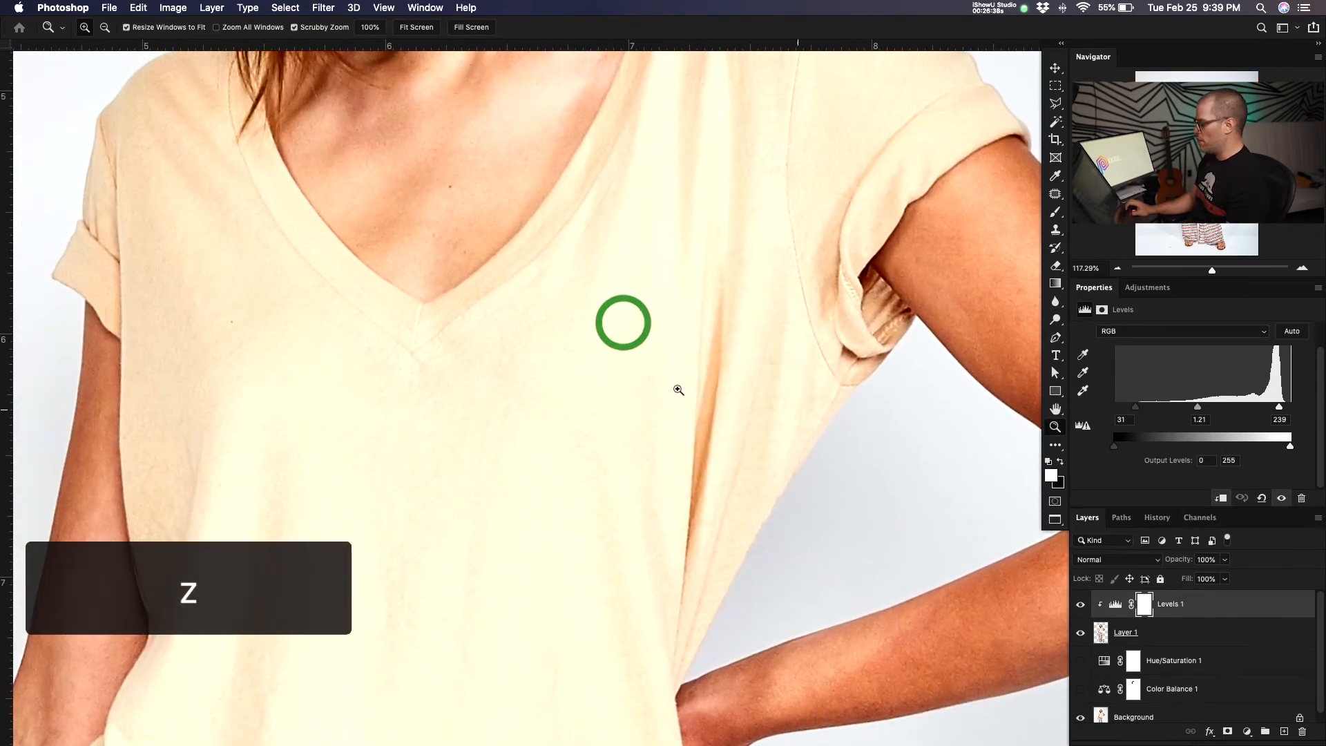
drag(1135, 406, 1114, 407)
drag(1279, 407, 1290, 407)
drag(1113, 408, 1214, 405)
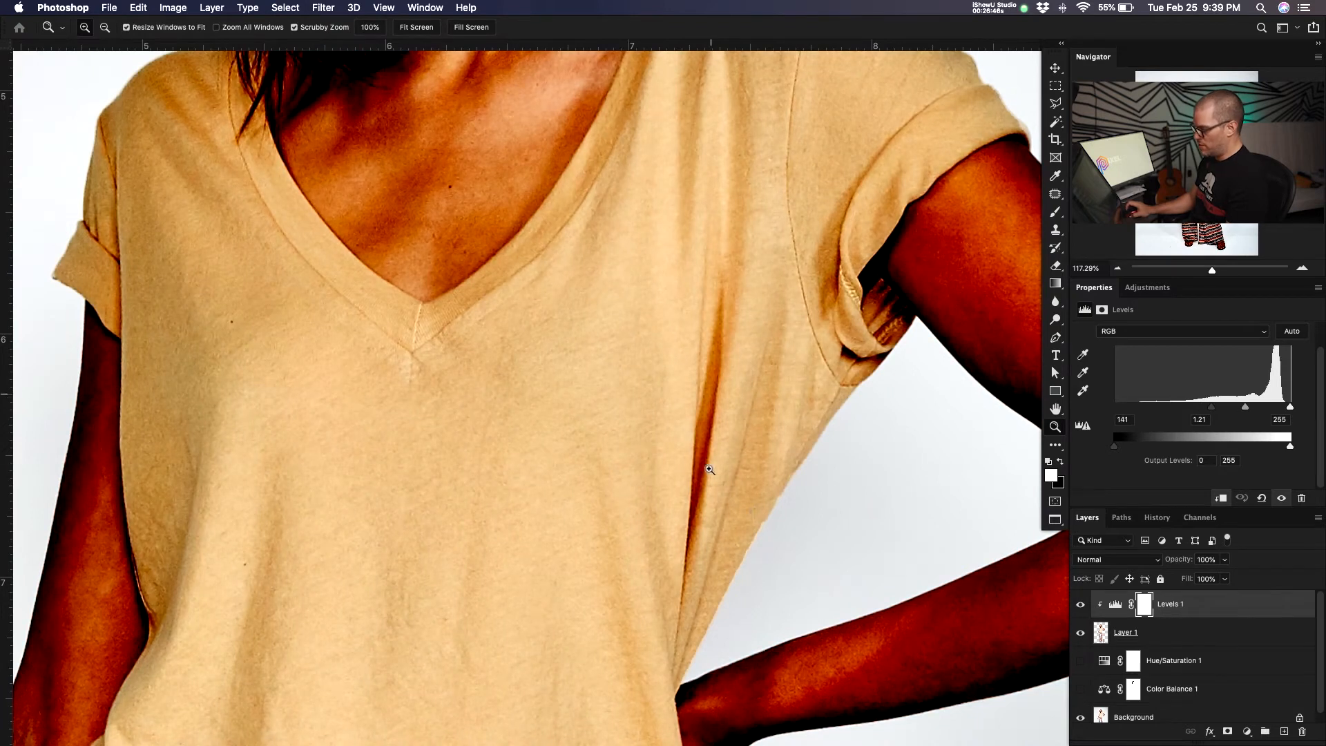
Try input highlights of 181 in Levels 1, and return the input shadows to 0 and highlights to 255
key(v)
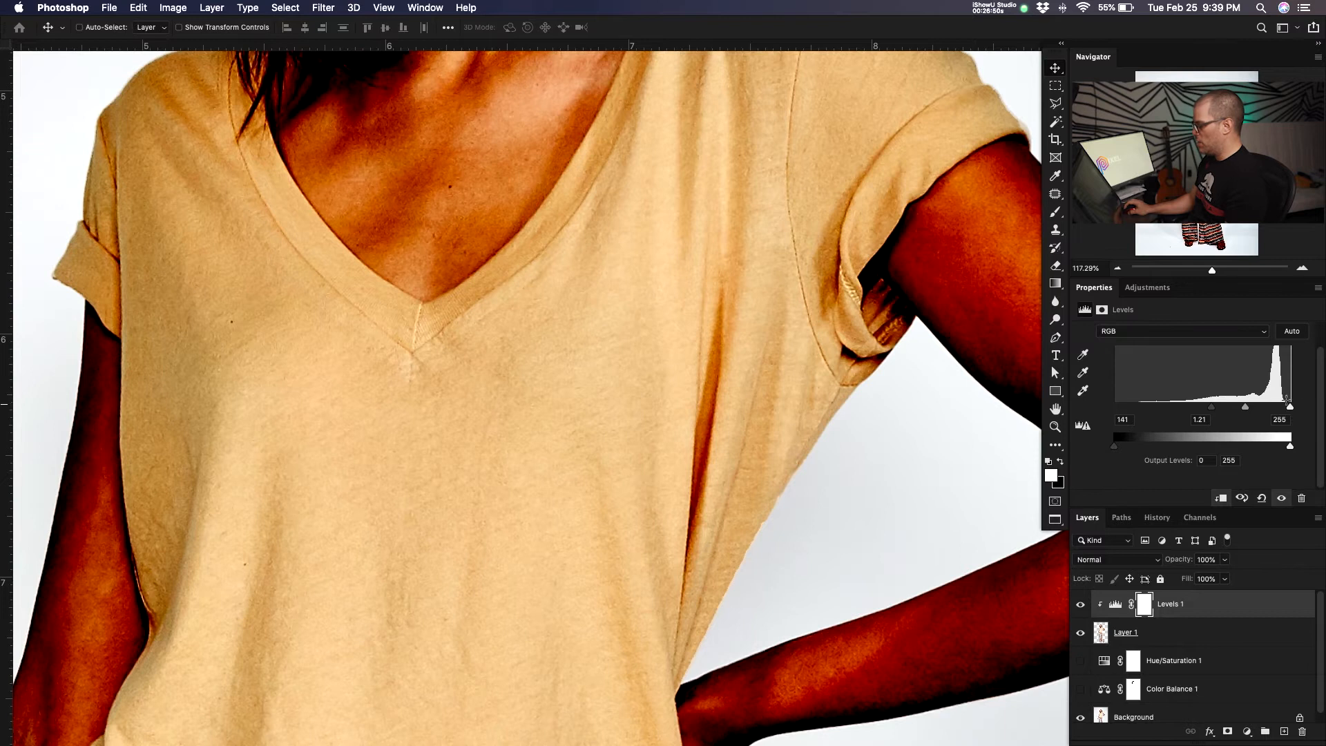
drag(1289, 410, 1239, 411)
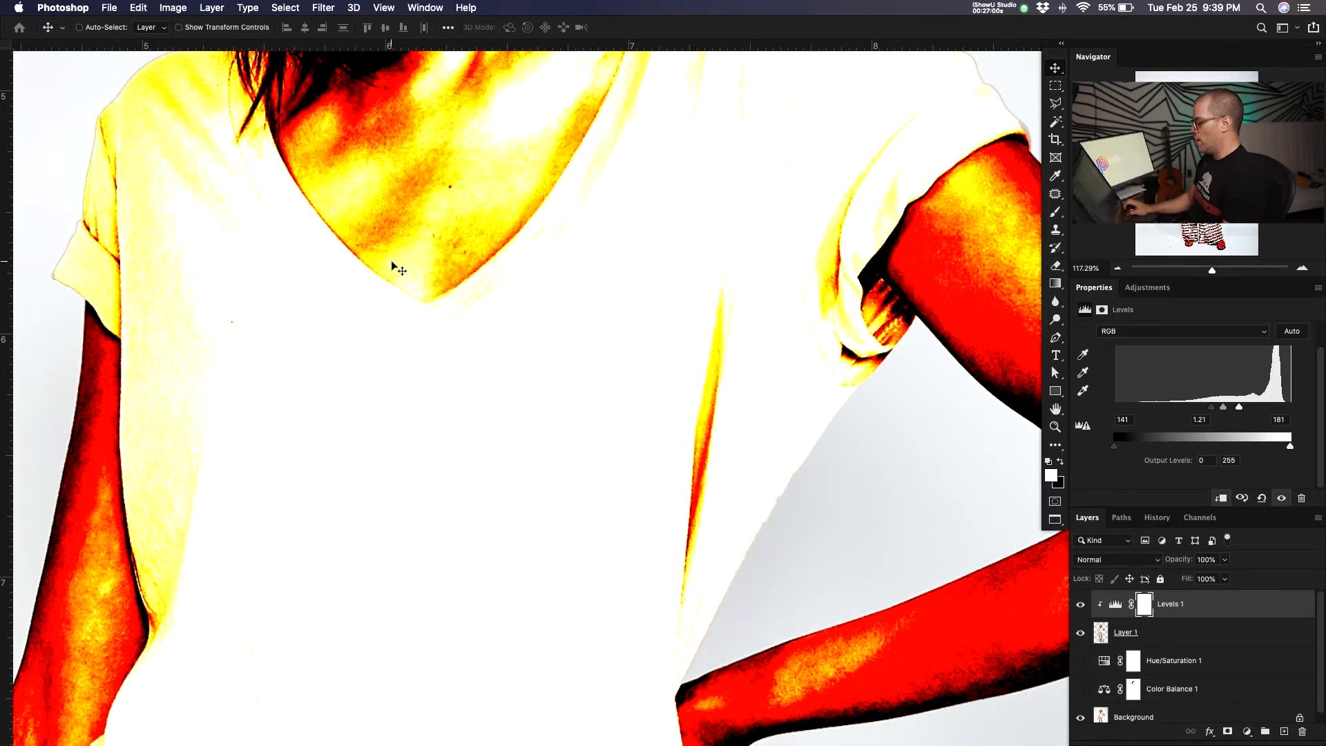
drag(1212, 407, 992, 408)
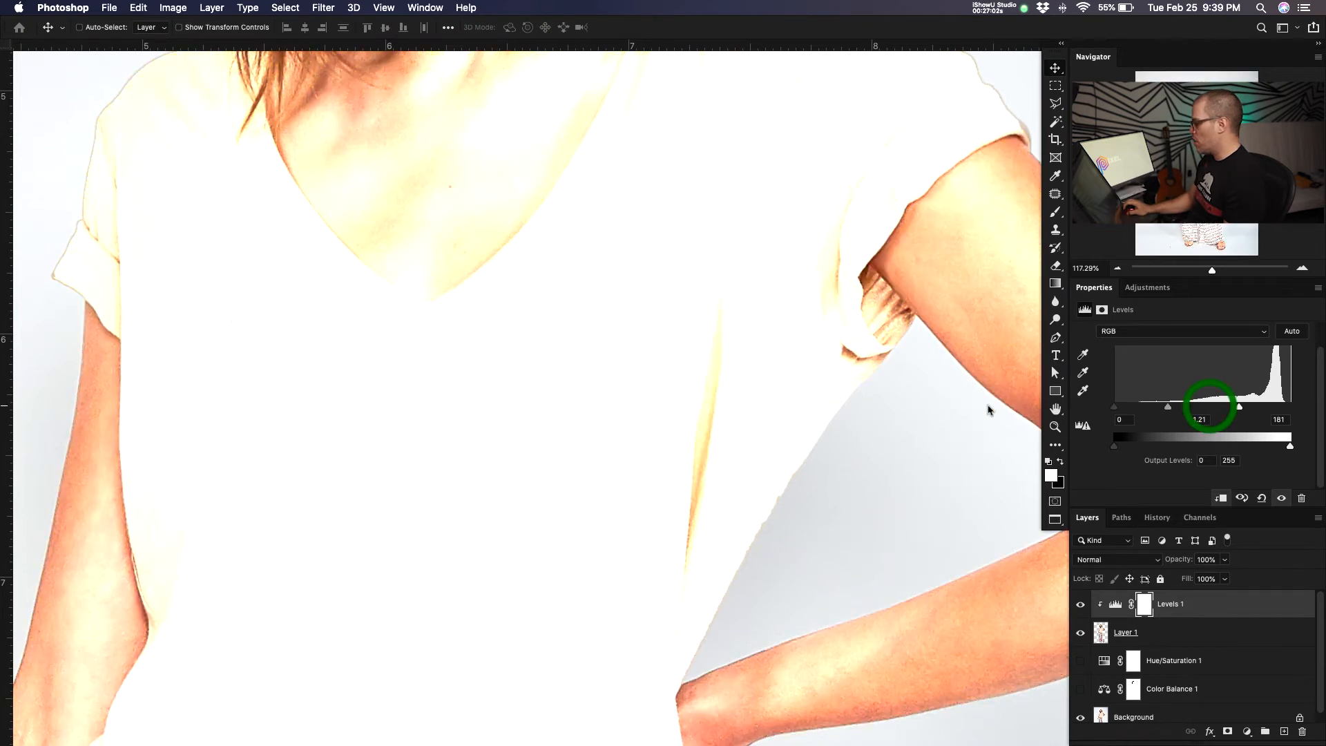
drag(1239, 407, 1291, 407)
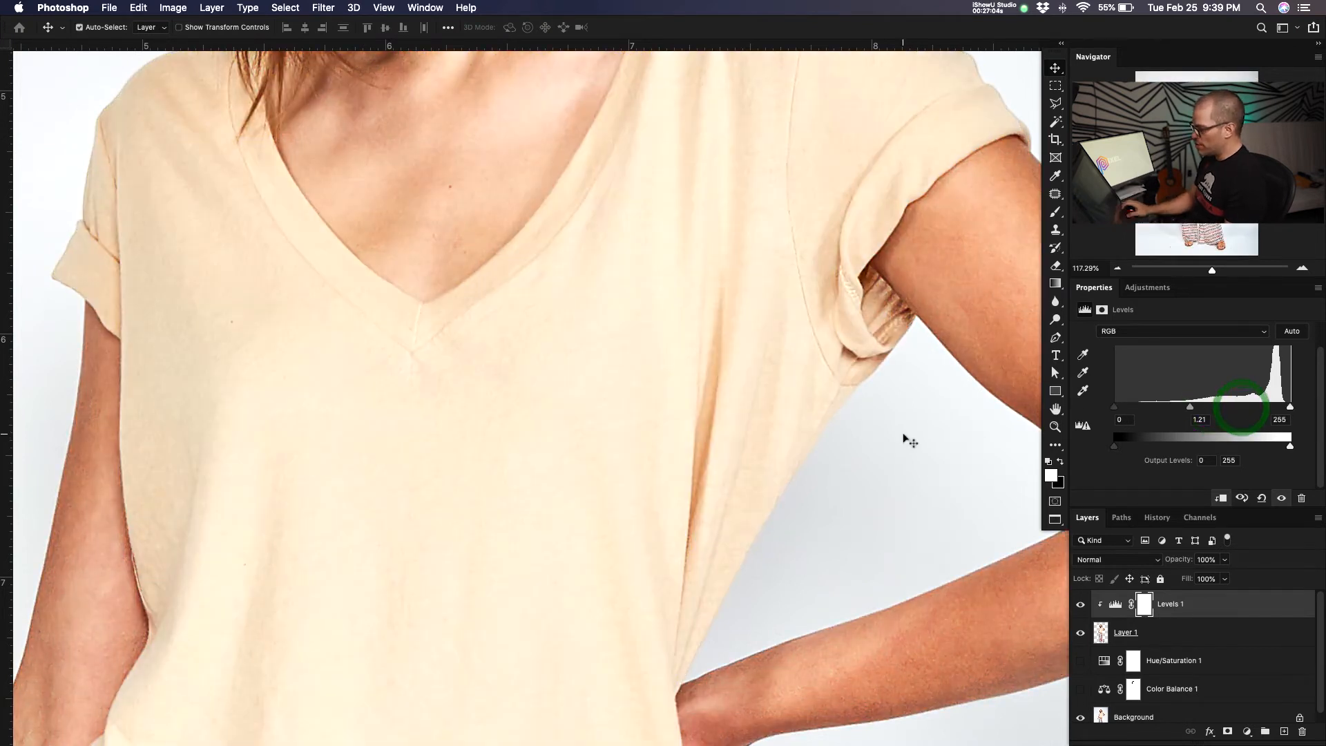
Try raising the Levels 1 output shadows to 255 on the model, and undo the change
key(super+0)
key(z)
click(702, 276)
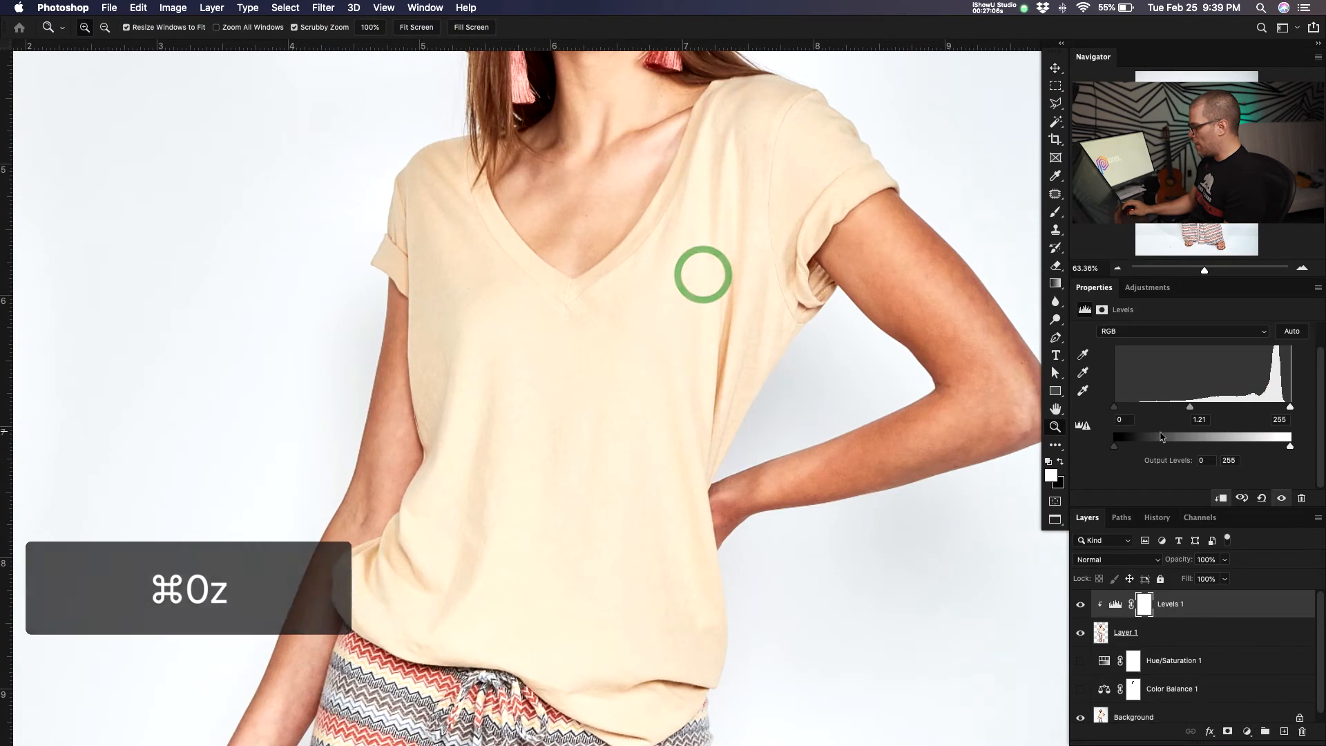
drag(1113, 445, 1289, 446)
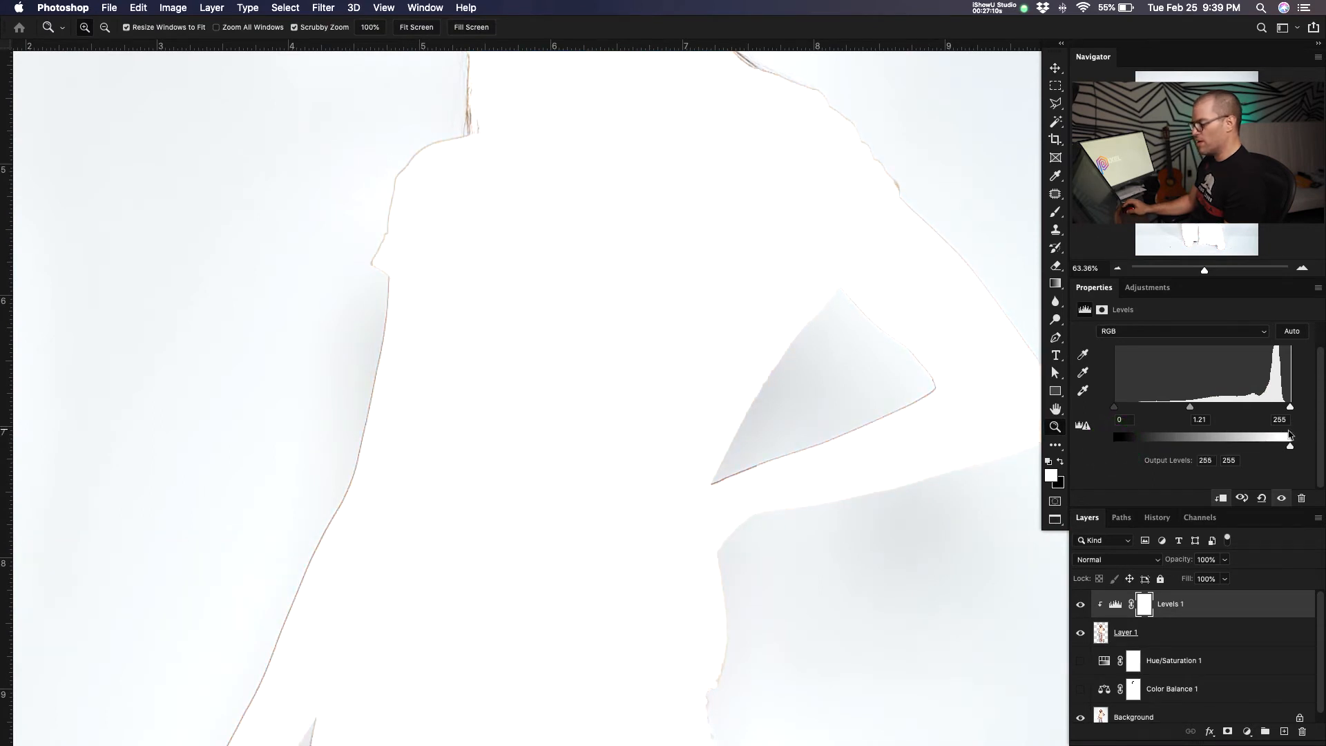
key(super+z)
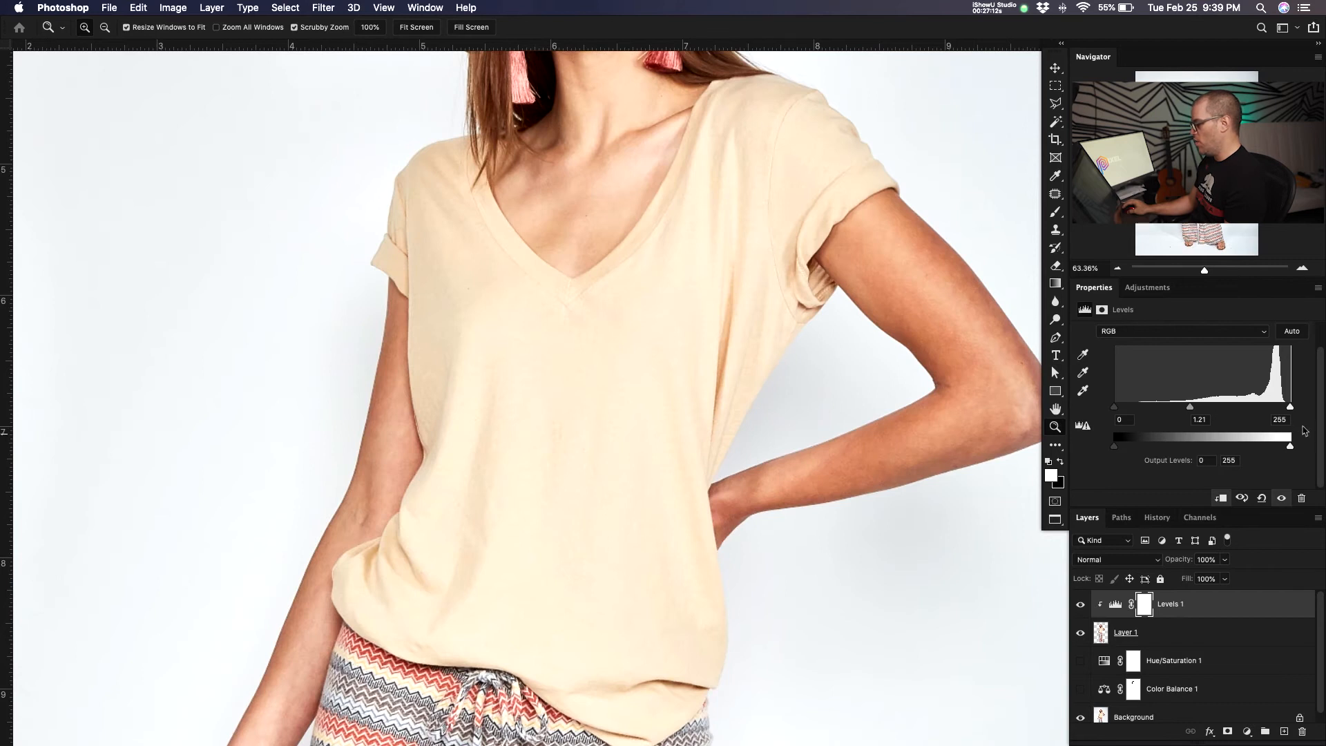
Try lowering the output and input highlights of Levels 1 on the shirt, and restore both to 255
drag(1290, 445, 1223, 457)
key(z)
drag(725, 299, 820, 323)
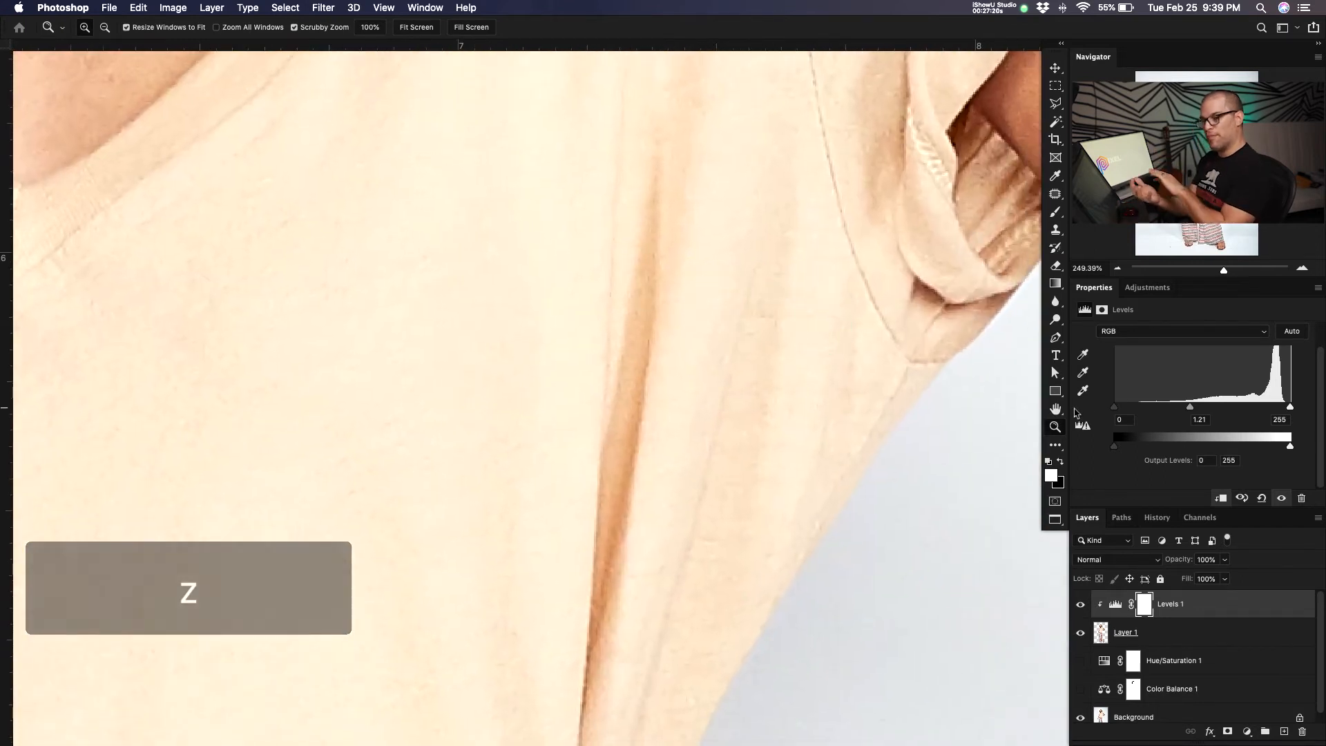
drag(734, 430, 663, 453)
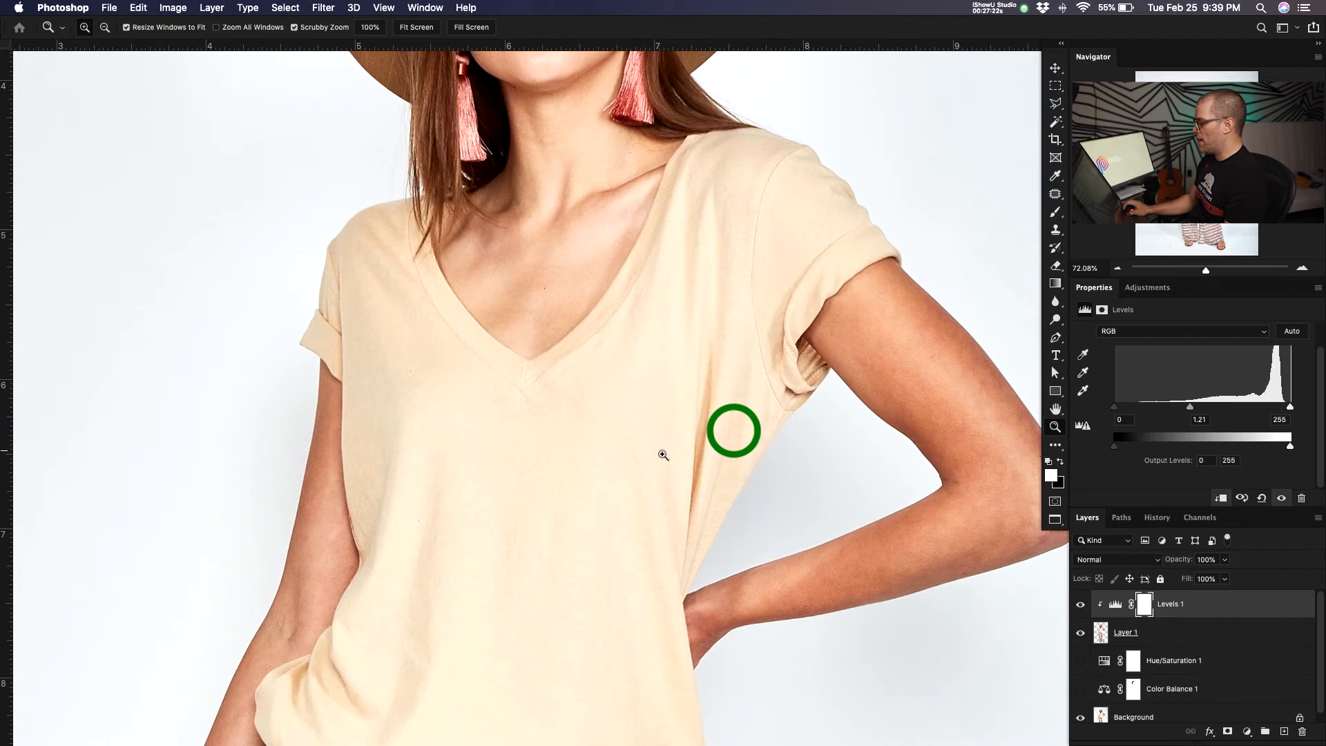
mouse_move(1289, 446)
mouse_down()
mouse_move(1236, 446)
mouse_move(1290, 447)
mouse_up()
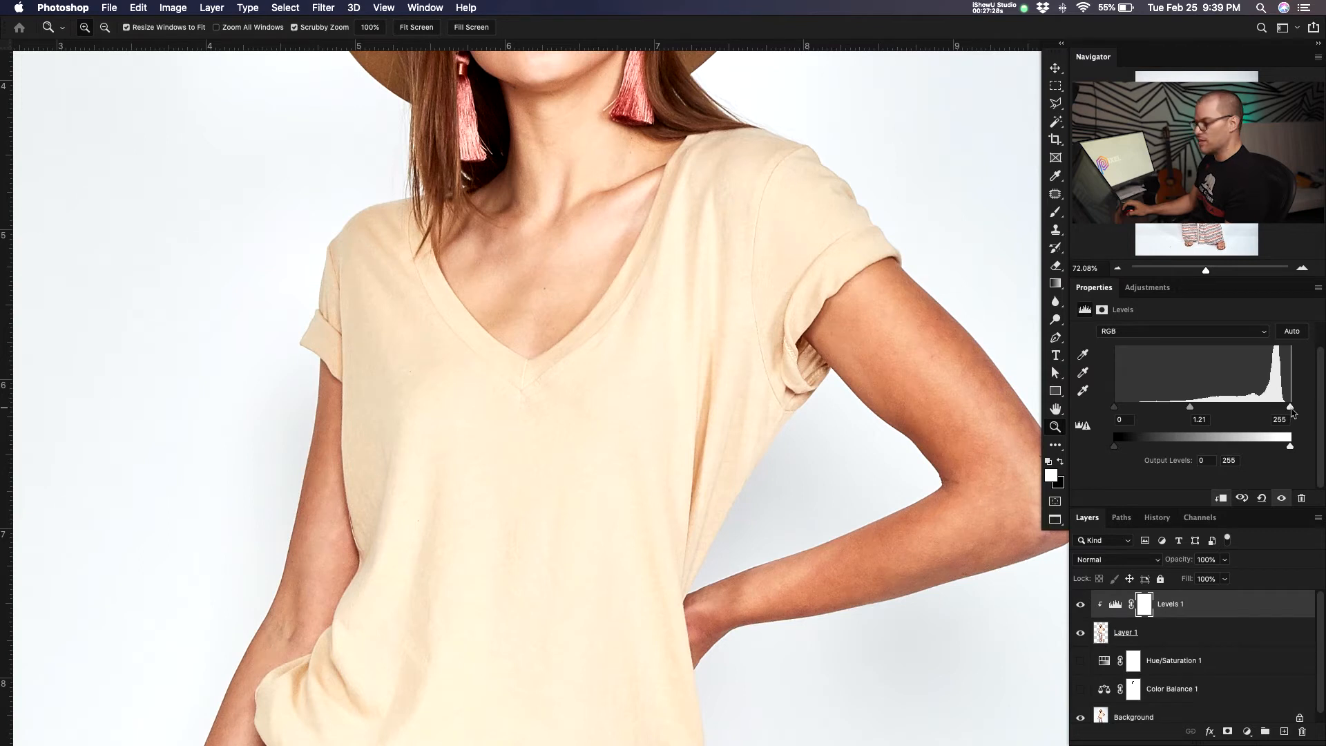
drag(1290, 407, 1254, 419)
drag(656, 298, 578, 344)
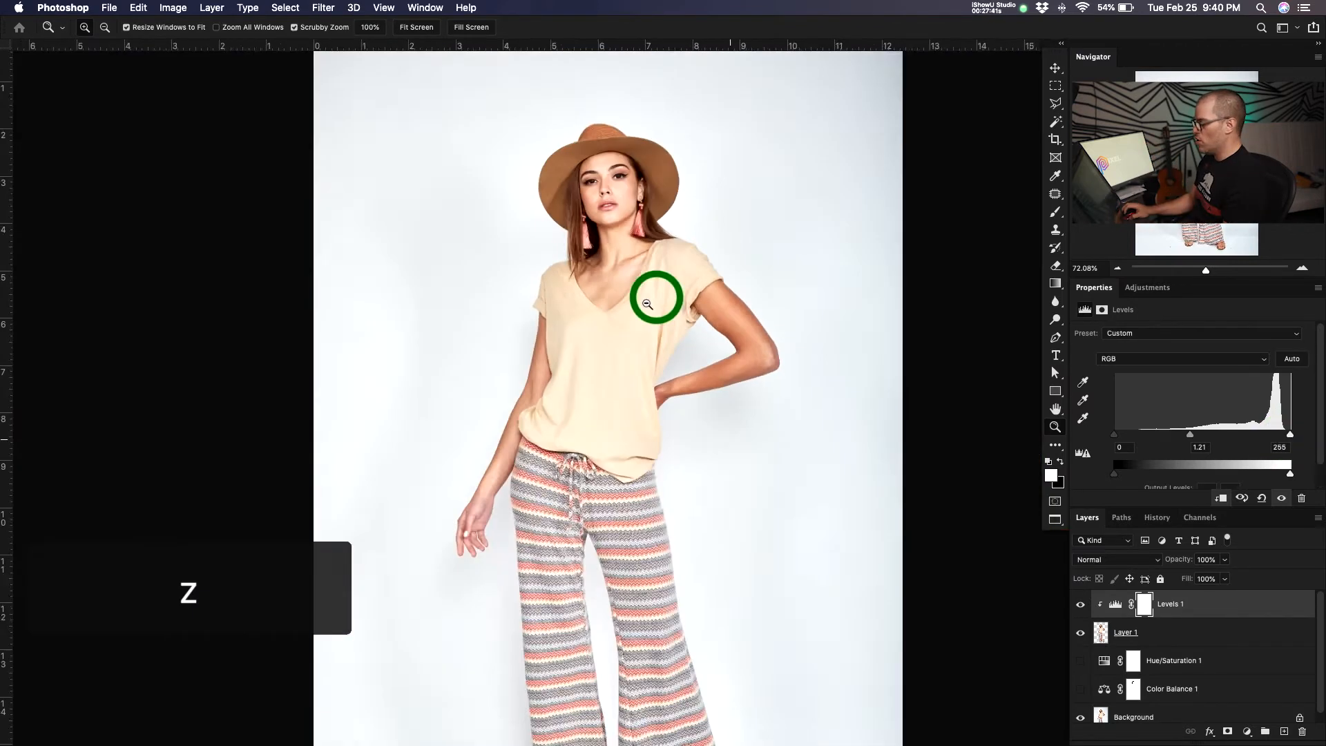
drag(715, 397, 697, 329)
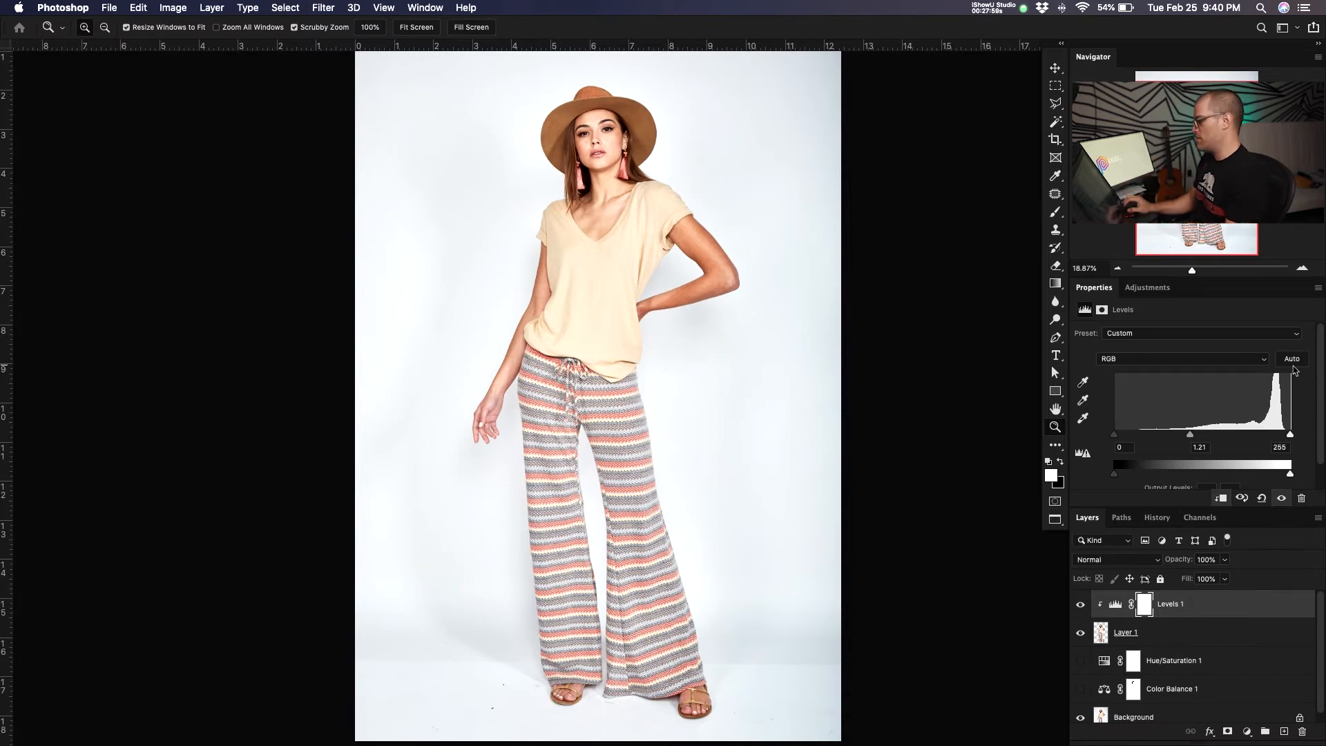
Apply the Auto correction to Levels 1 and compare the model with the adjustment shown and hidden
click(1292, 359)
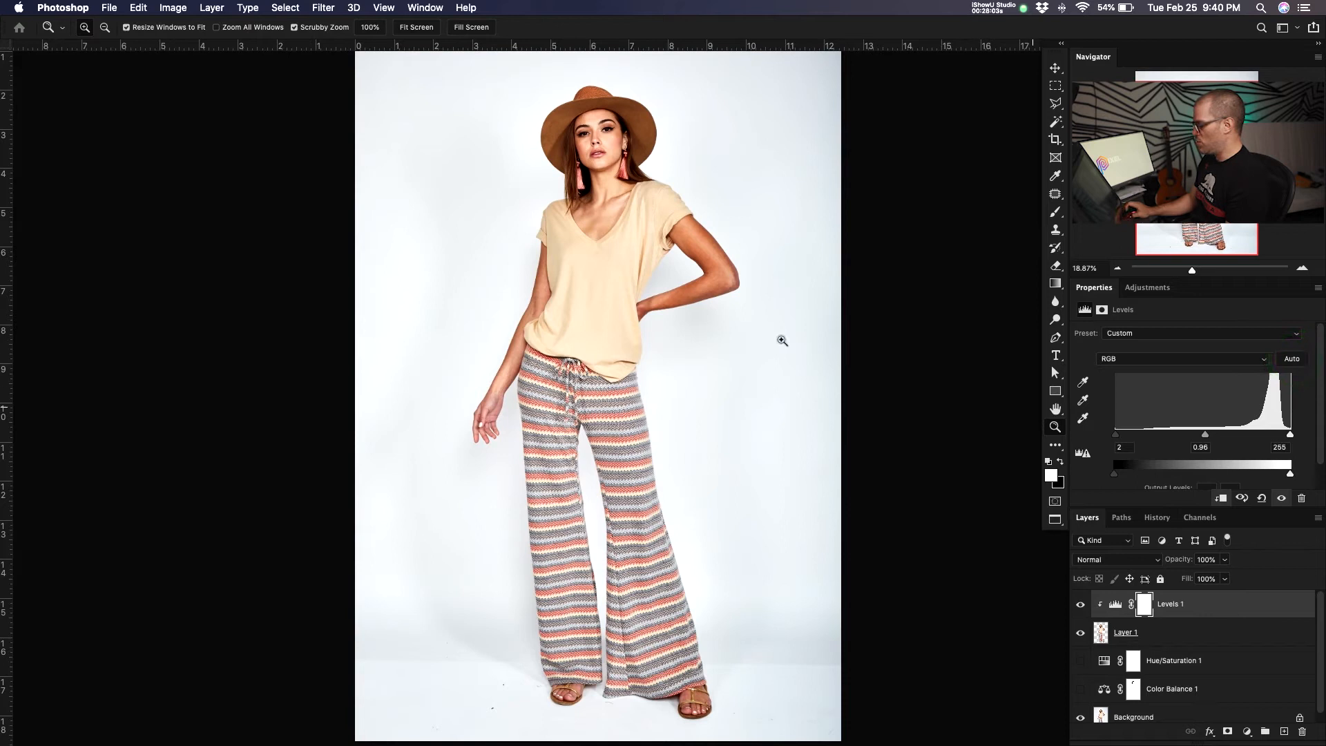
drag(1080, 632, 1076, 614)
click(1076, 613)
click(1077, 614)
click(1076, 613)
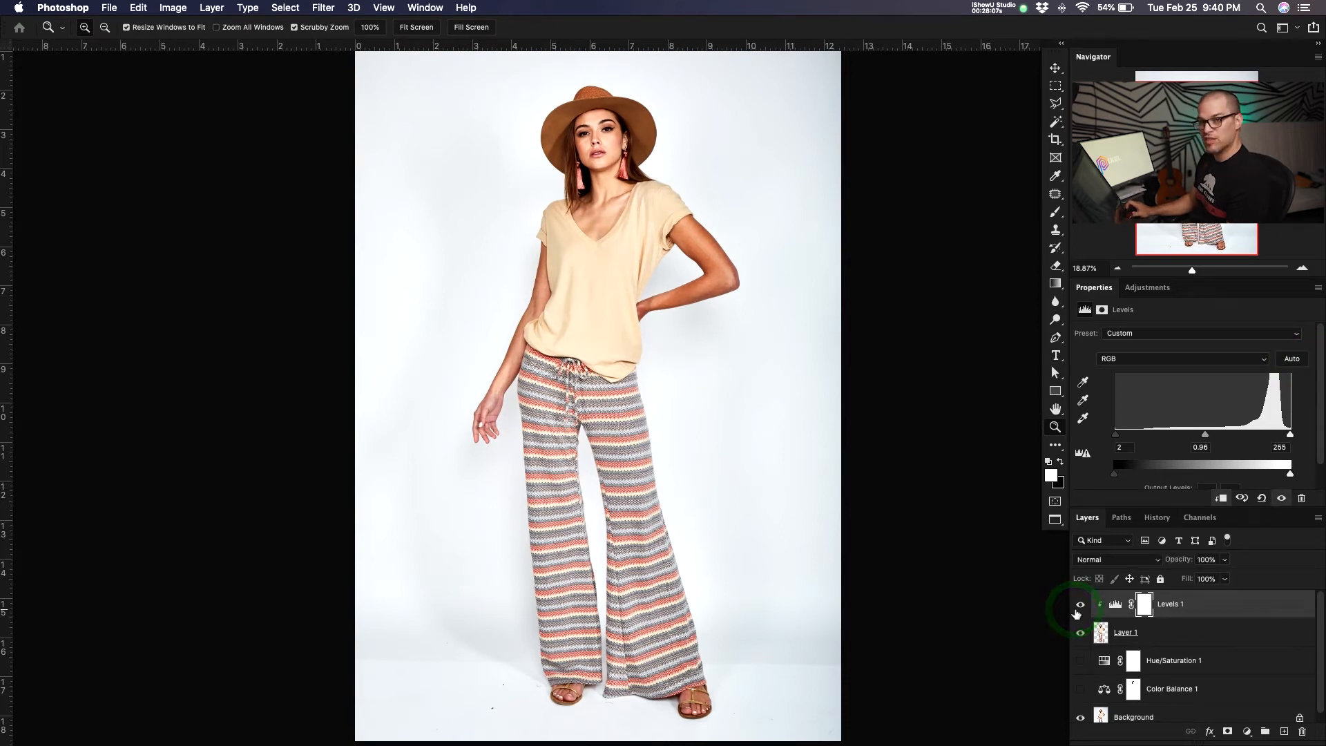
click(1081, 632)
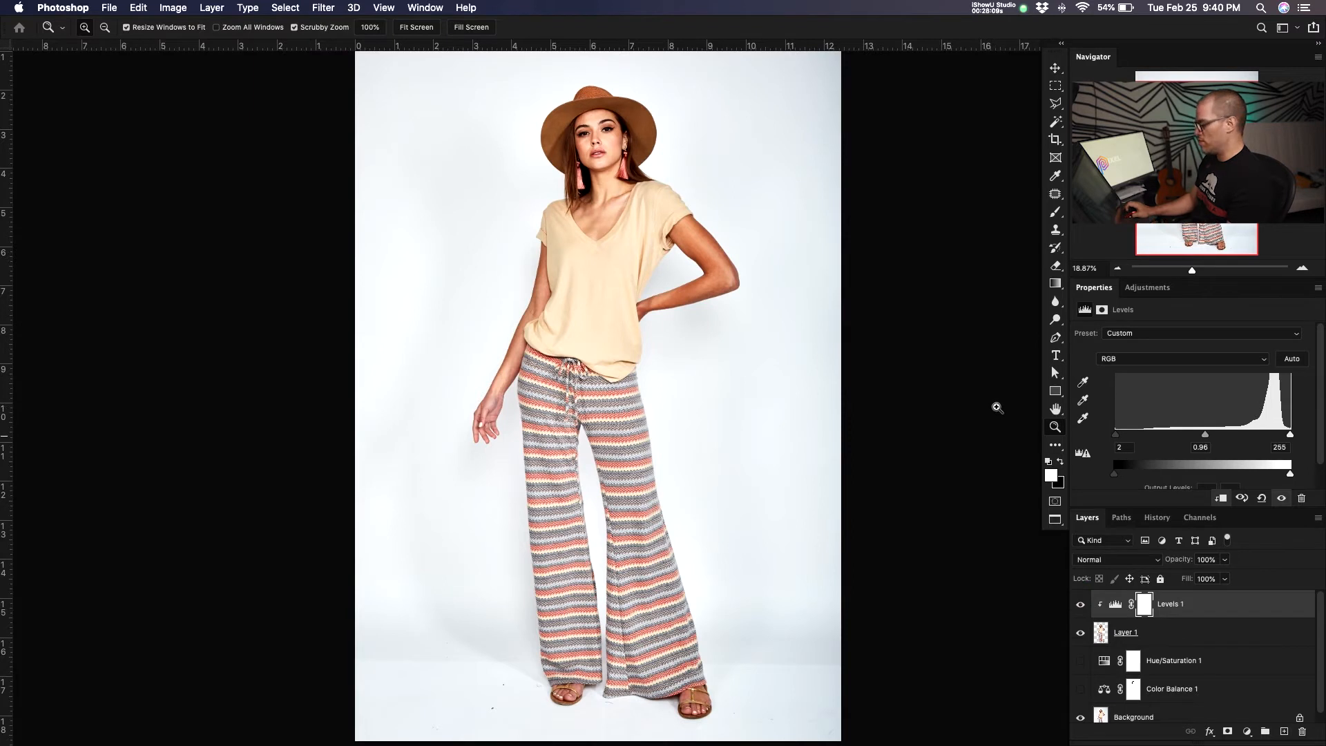
scroll(1288, 453, down, 1)
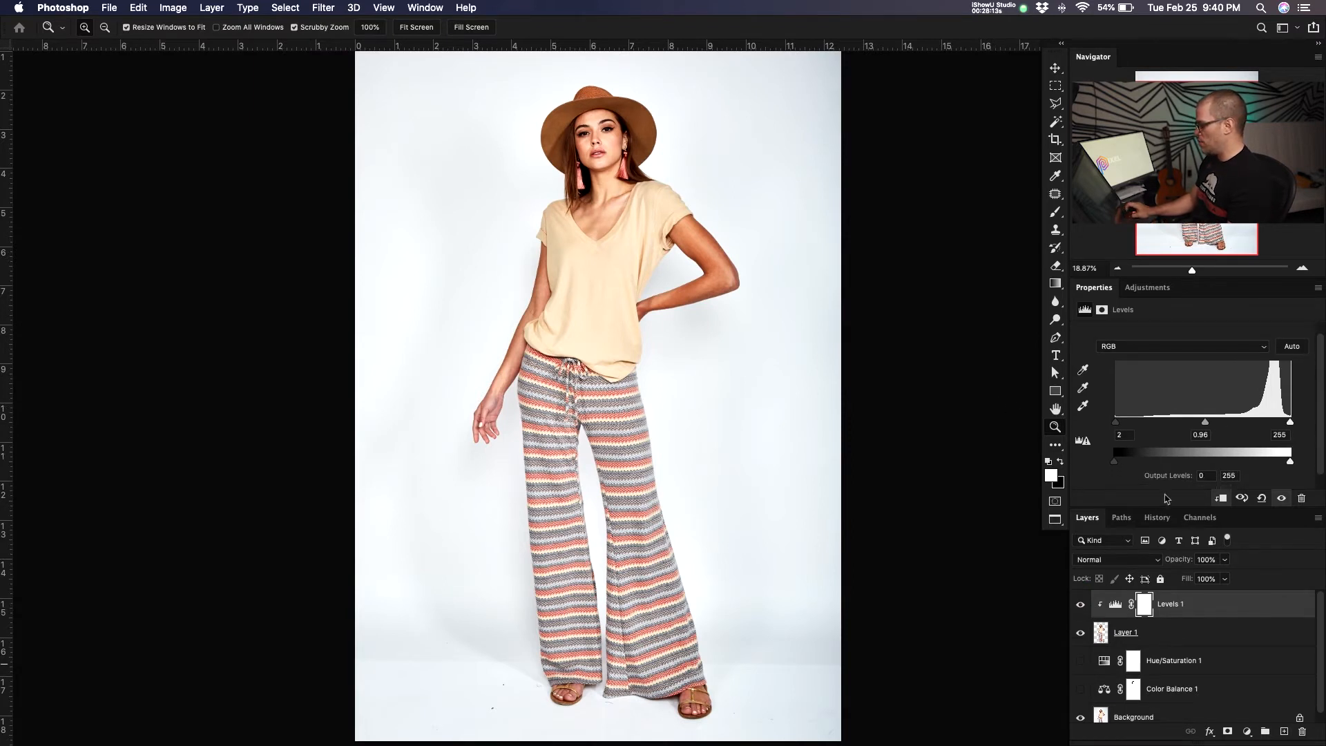
click(1081, 604)
click(1081, 605)
click(1081, 604)
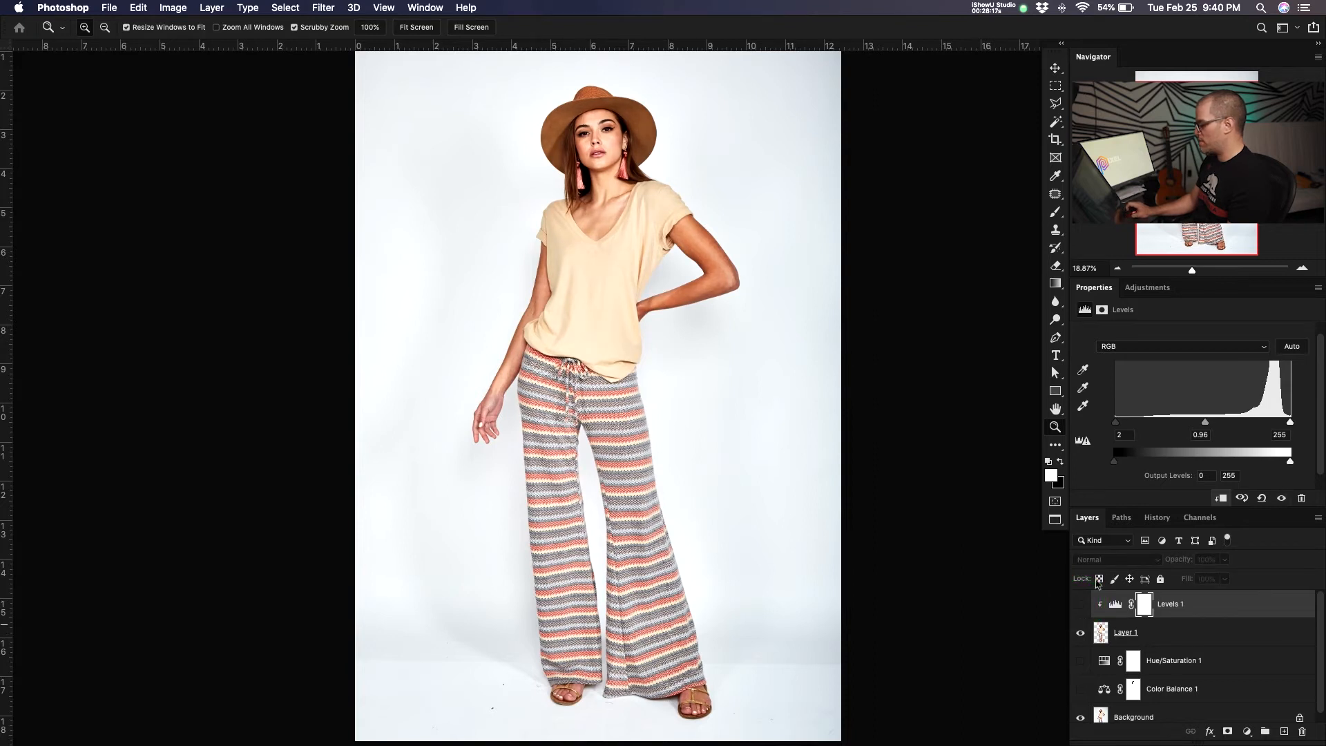
click(1081, 604)
click(1081, 604)
click(1081, 604)
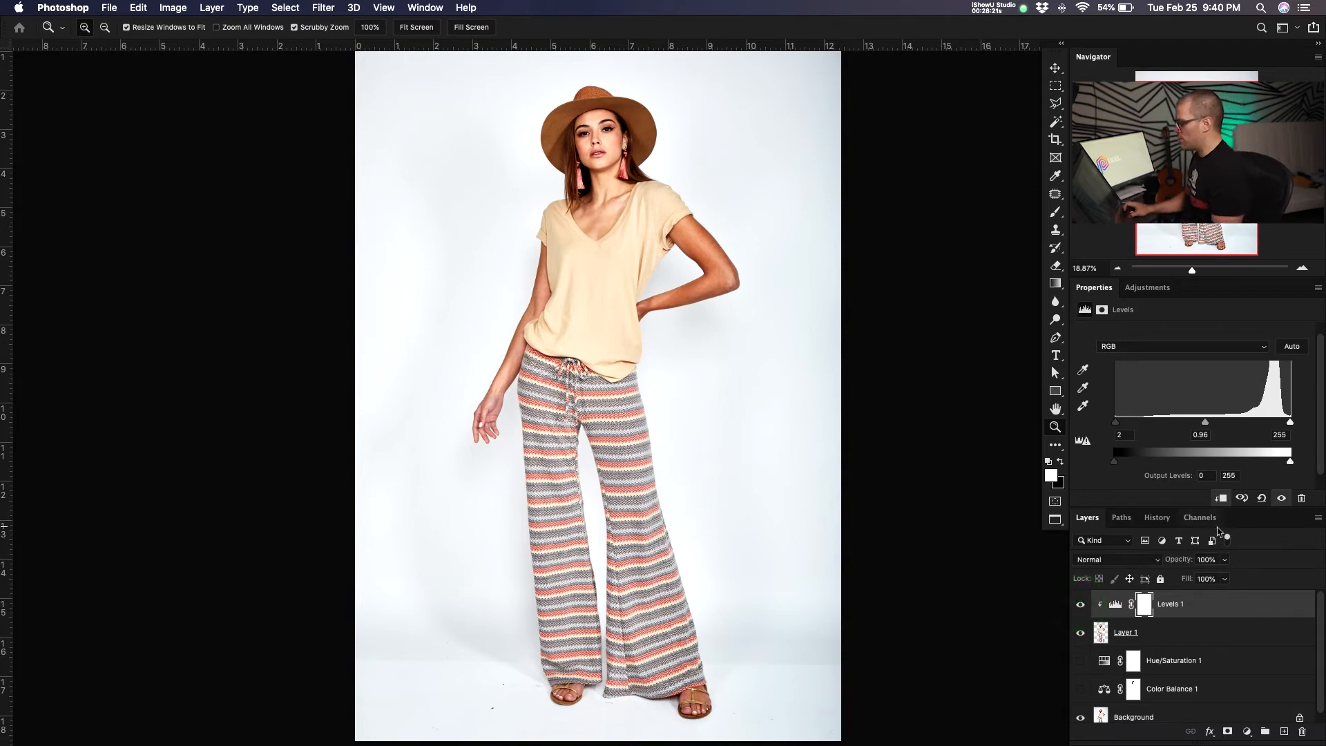
Set the Levels 1 input shadows to 81 and midtones to 1.52, with output levels of 56 and 174
drag(1116, 422, 1170, 422)
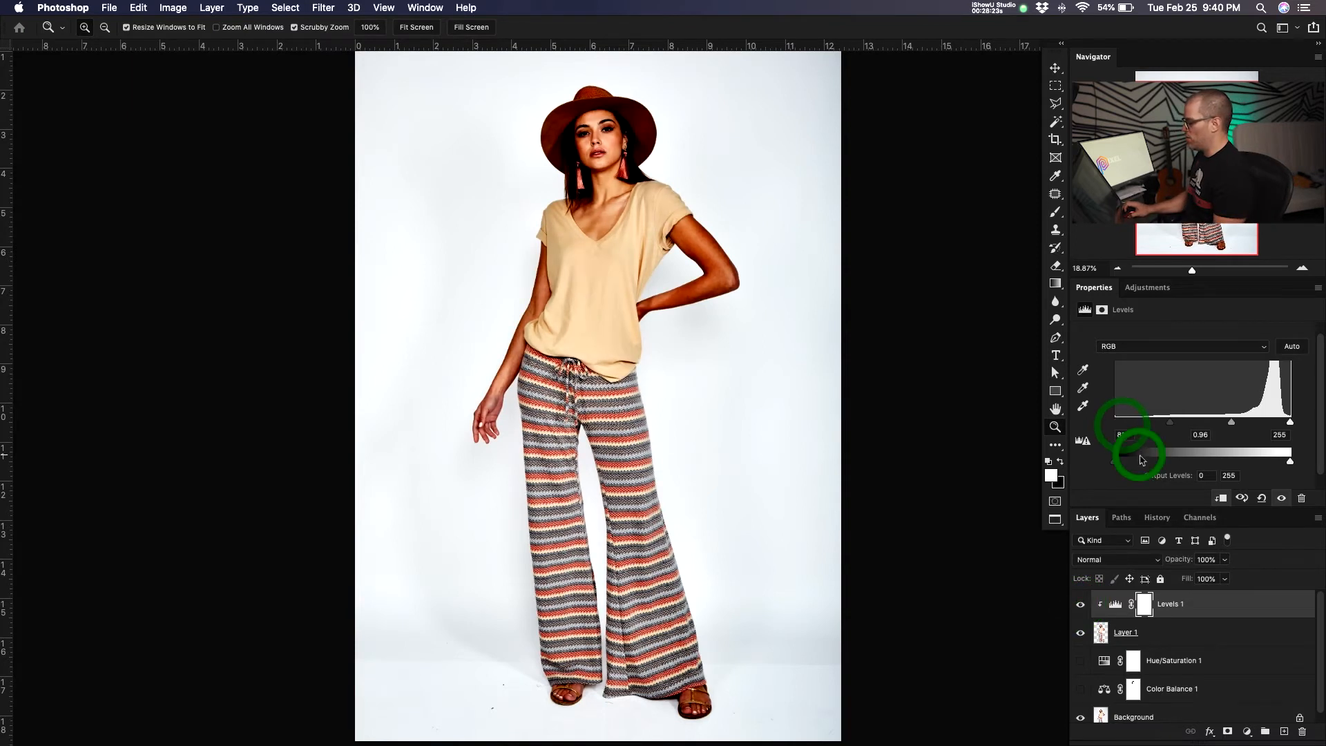
drag(1114, 461, 1149, 461)
drag(1289, 461, 1213, 422)
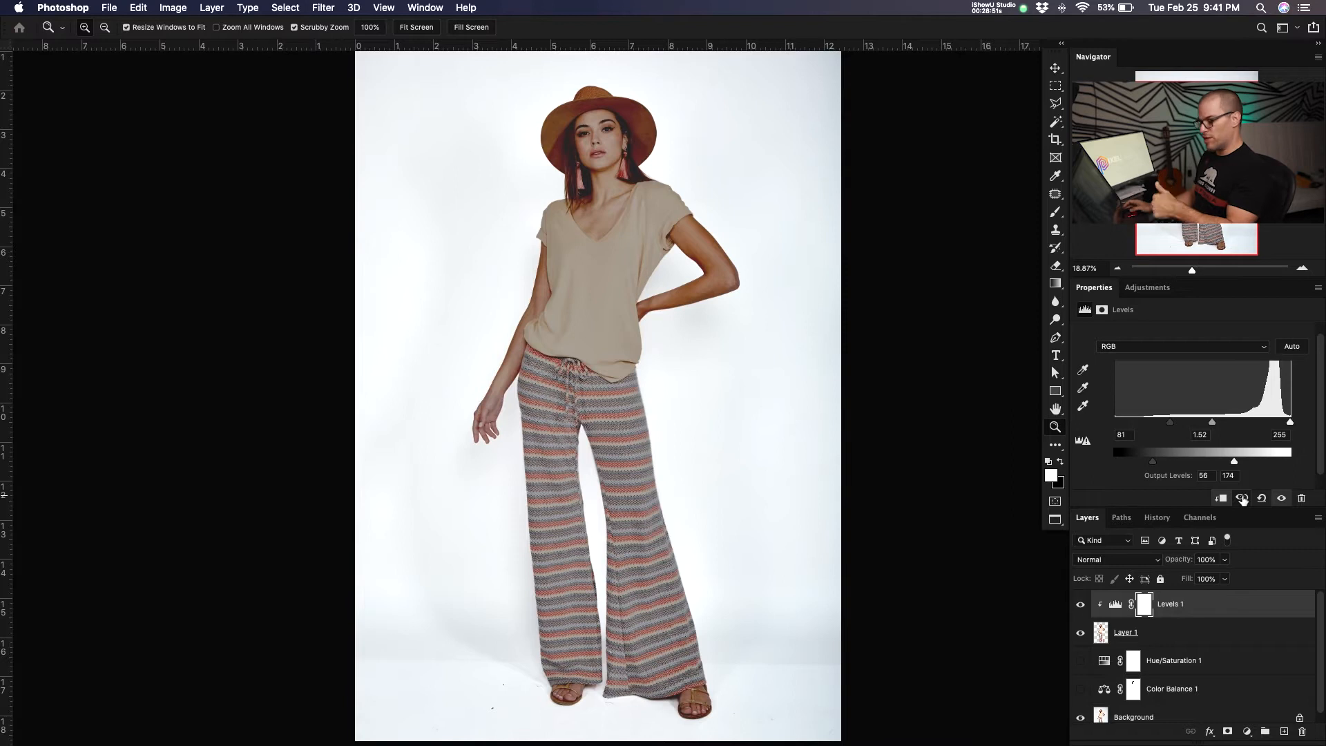
Compare the current Levels 1 settings with the previous state of the adjustment
click(1242, 499)
click(1242, 499)
click(1242, 498)
click(1242, 498)
click(1243, 498)
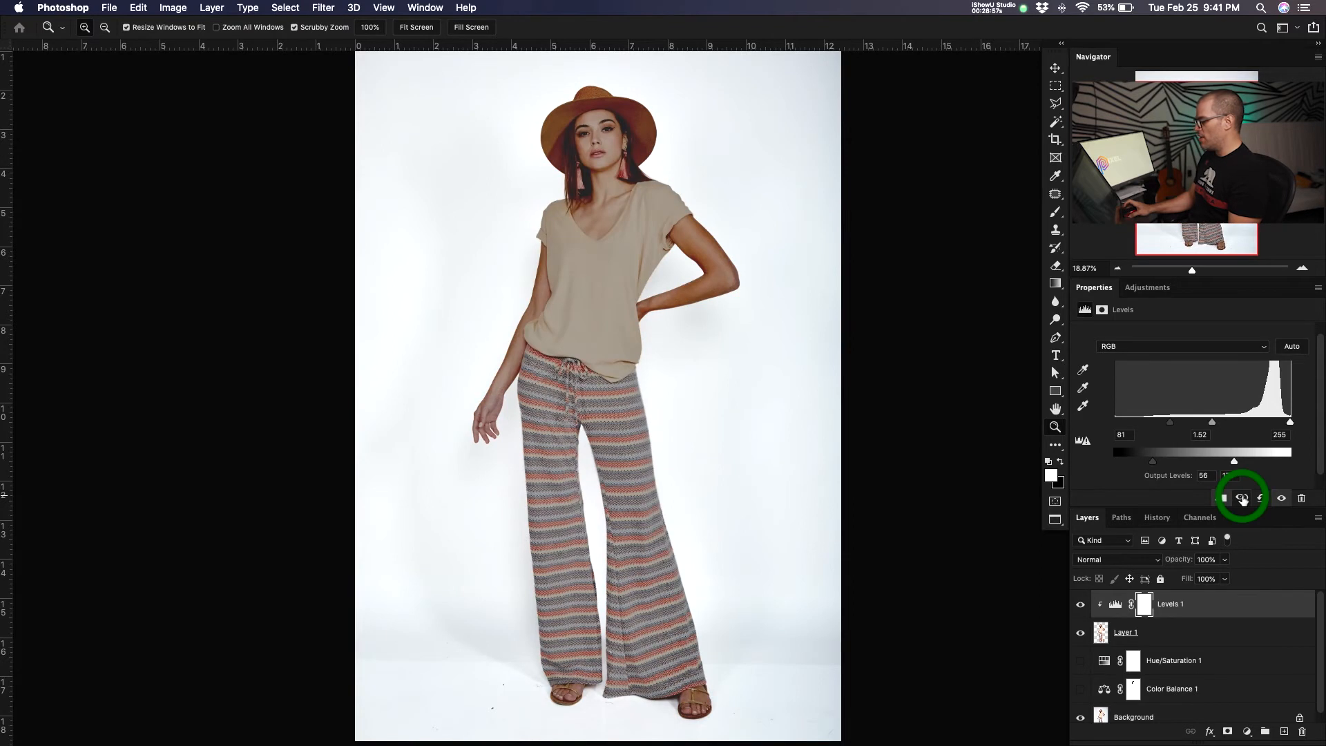
Reset Levels 1 to its default settings and compare the photo with the adjustment layer hidden and shown
click(1261, 499)
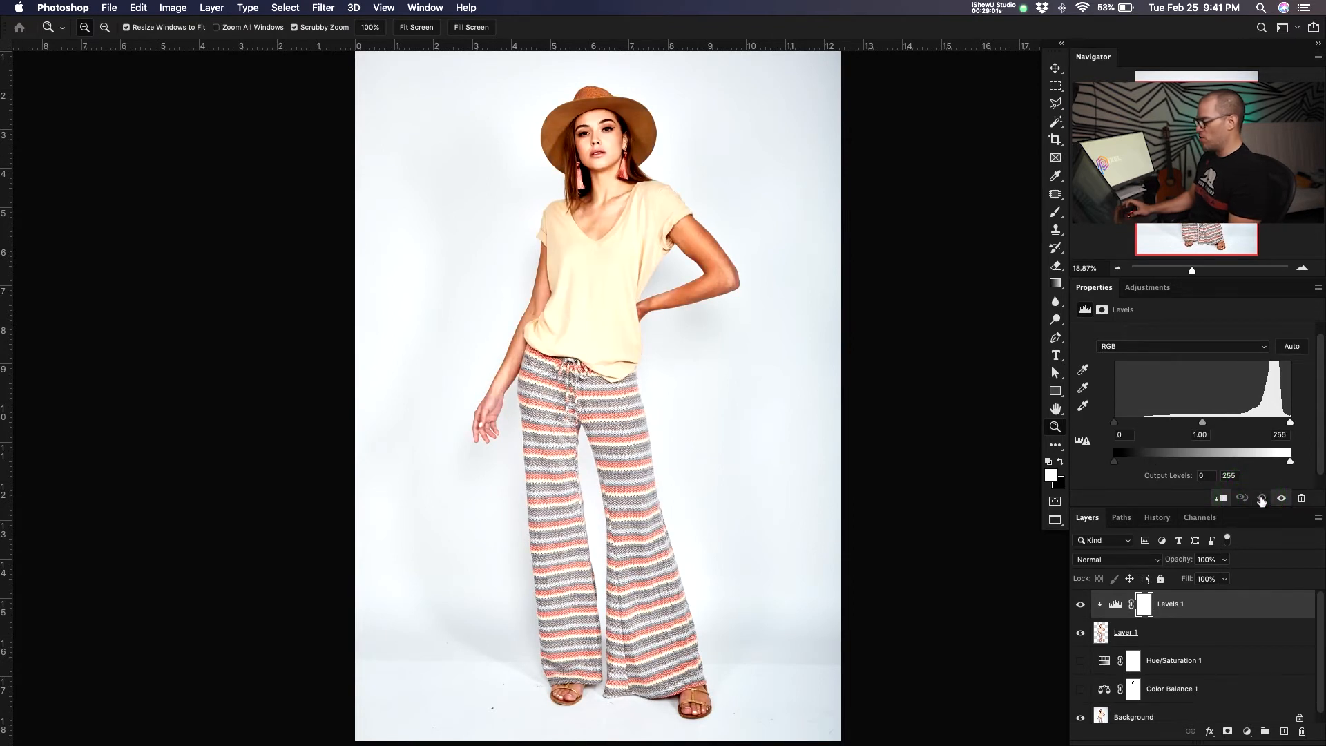
click(1261, 499)
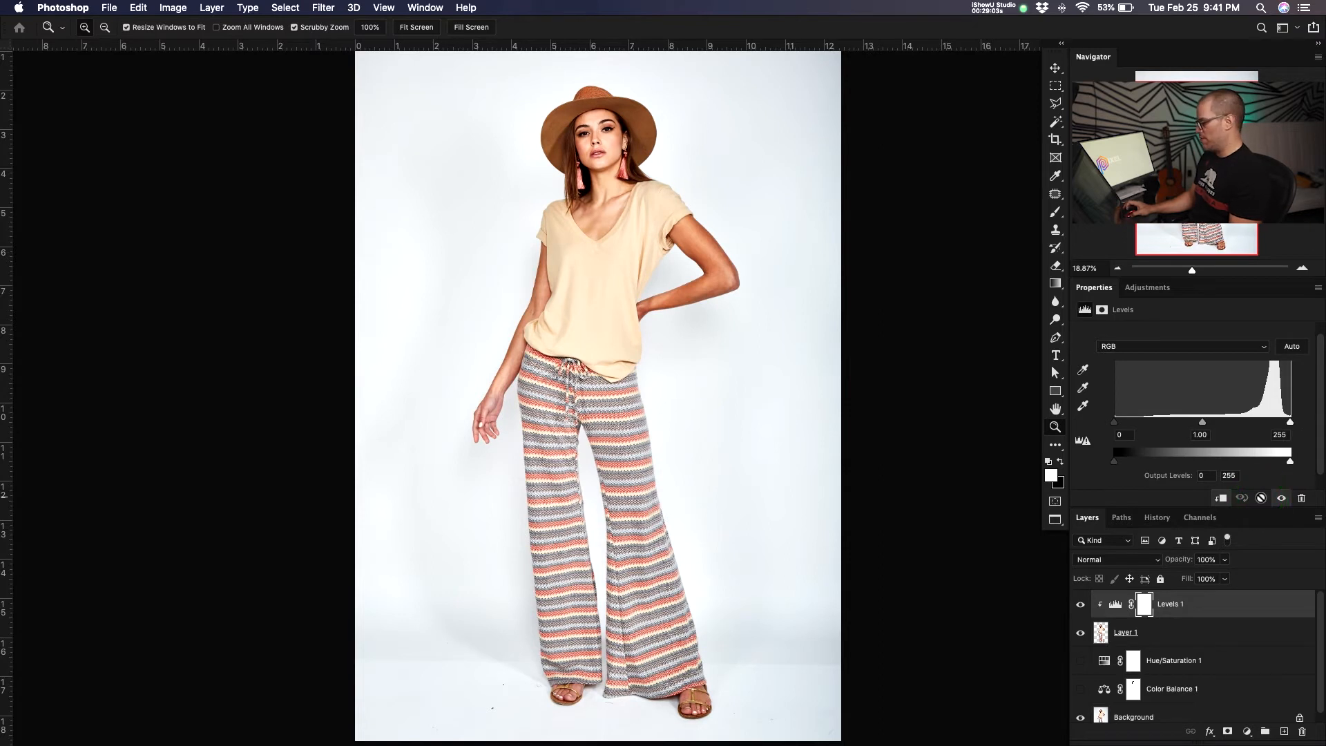
click(1282, 500)
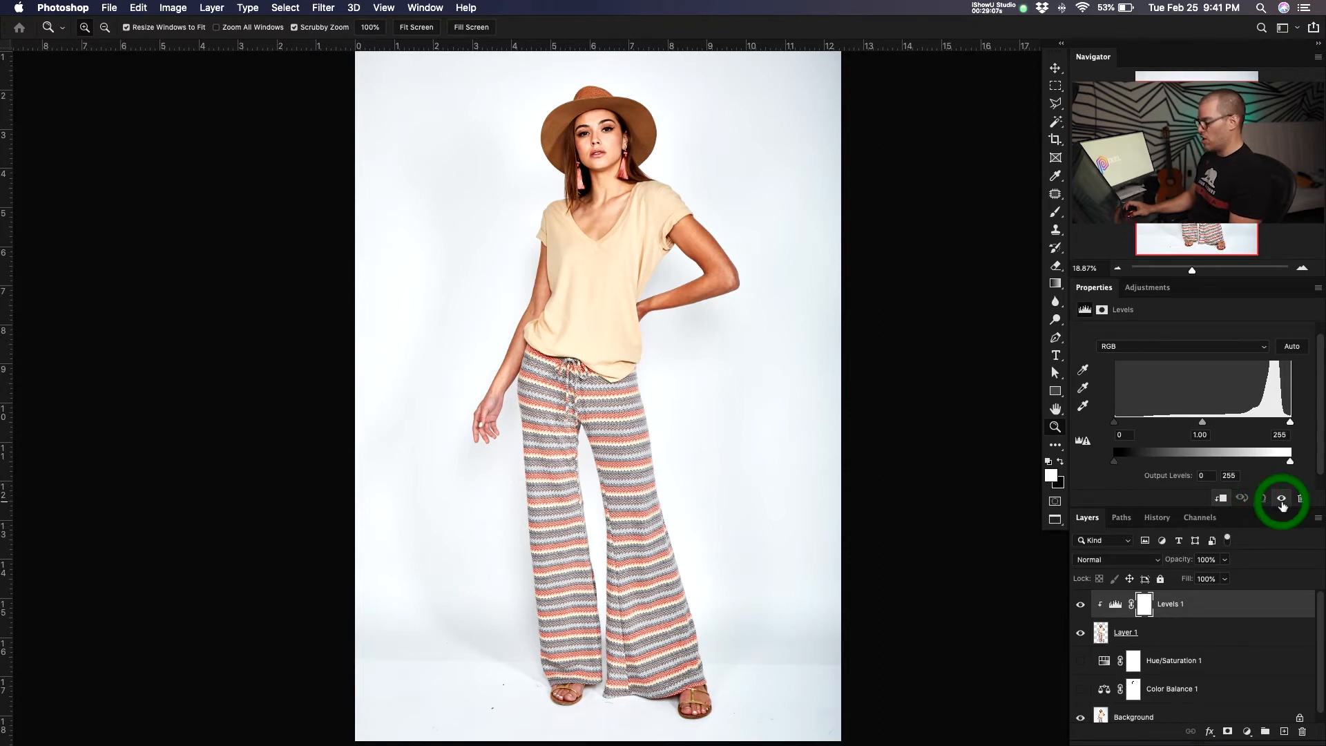
click(1081, 606)
click(1081, 608)
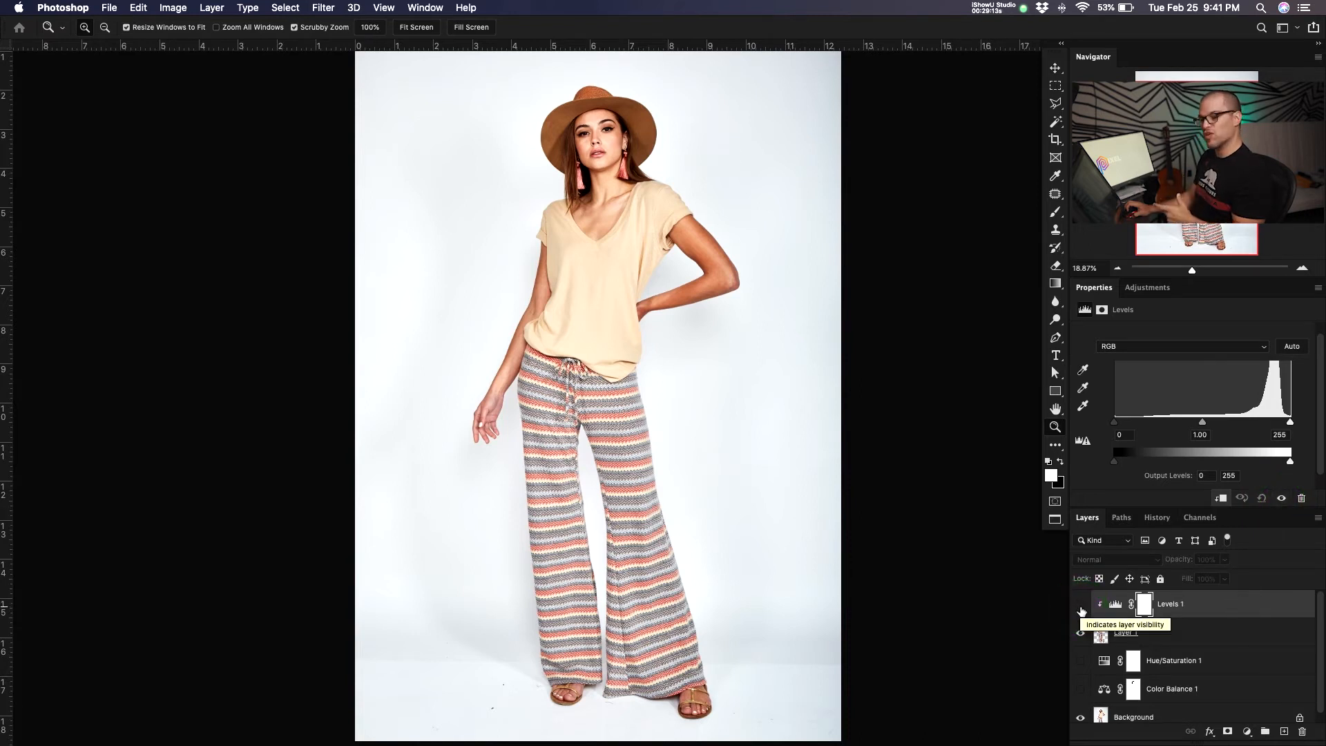
click(1081, 608)
click(1082, 608)
click(1082, 608)
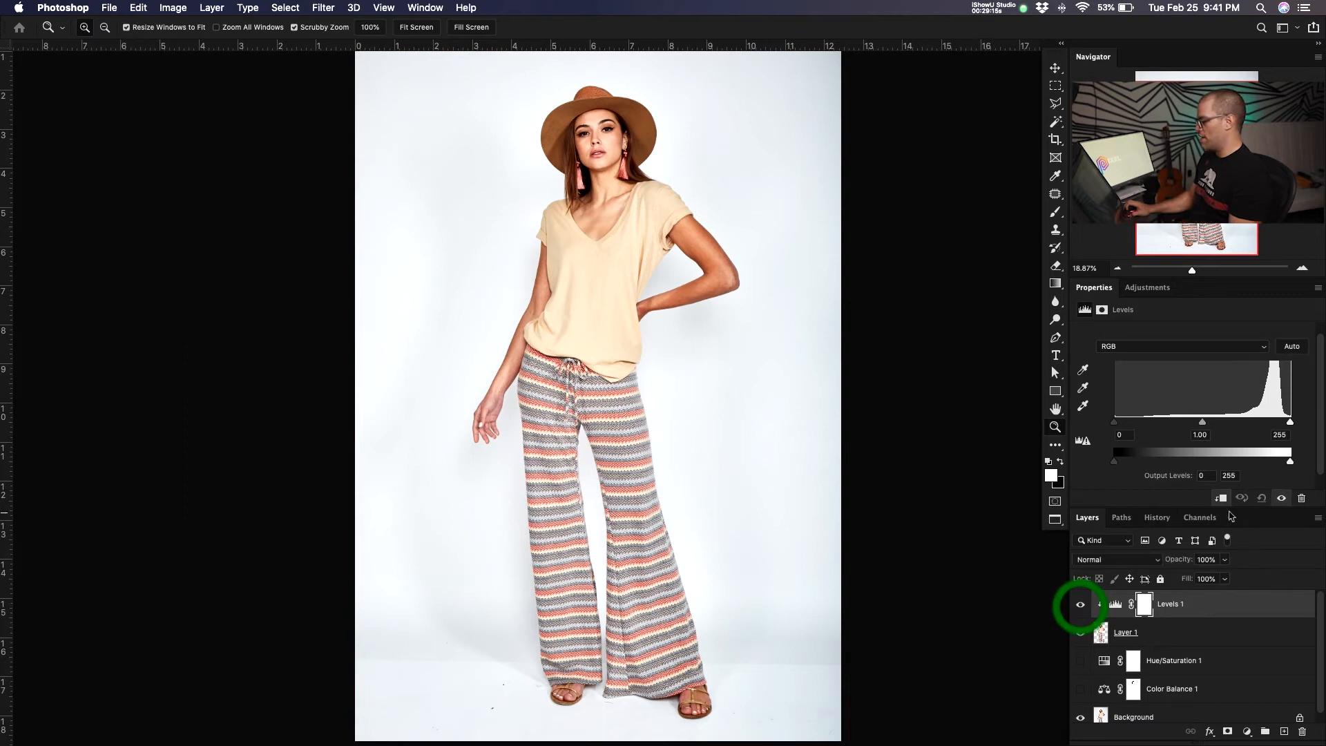
Delete the Levels 1 adjustment layer above Layer 1
click(1302, 501)
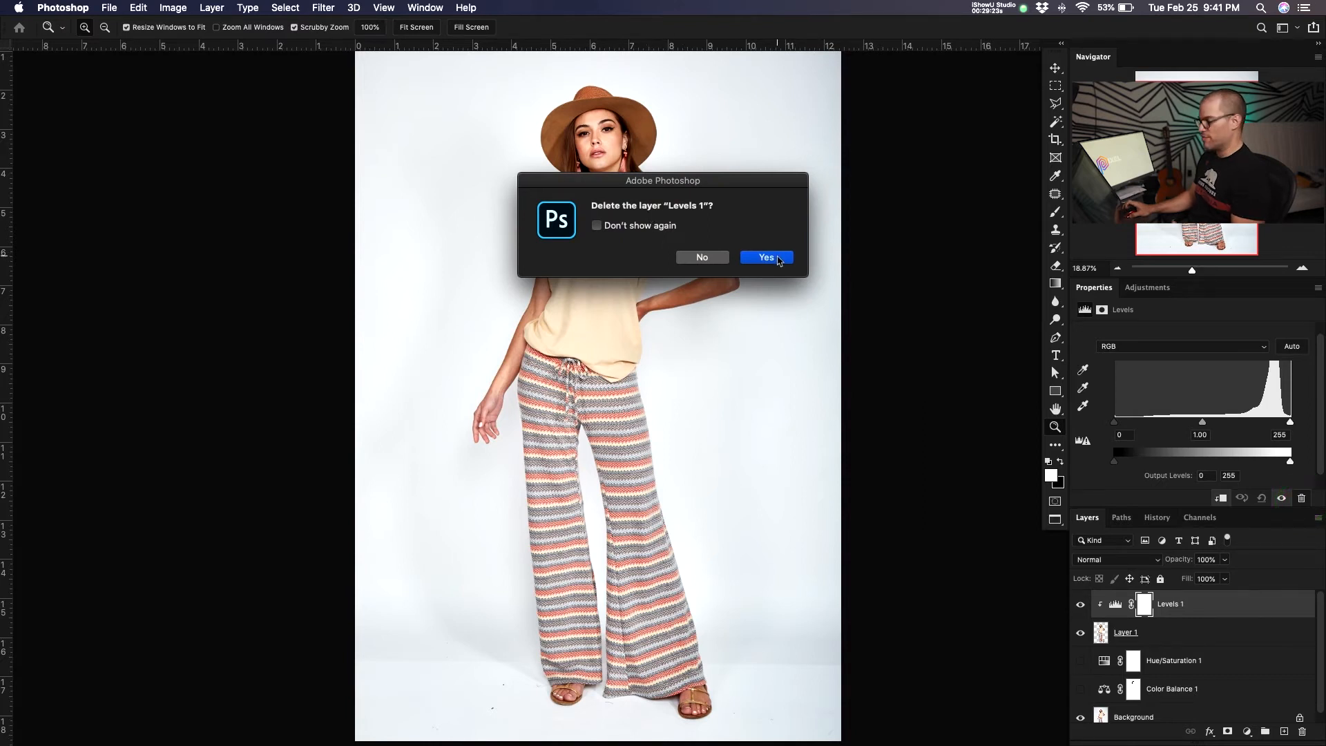
click(711, 257)
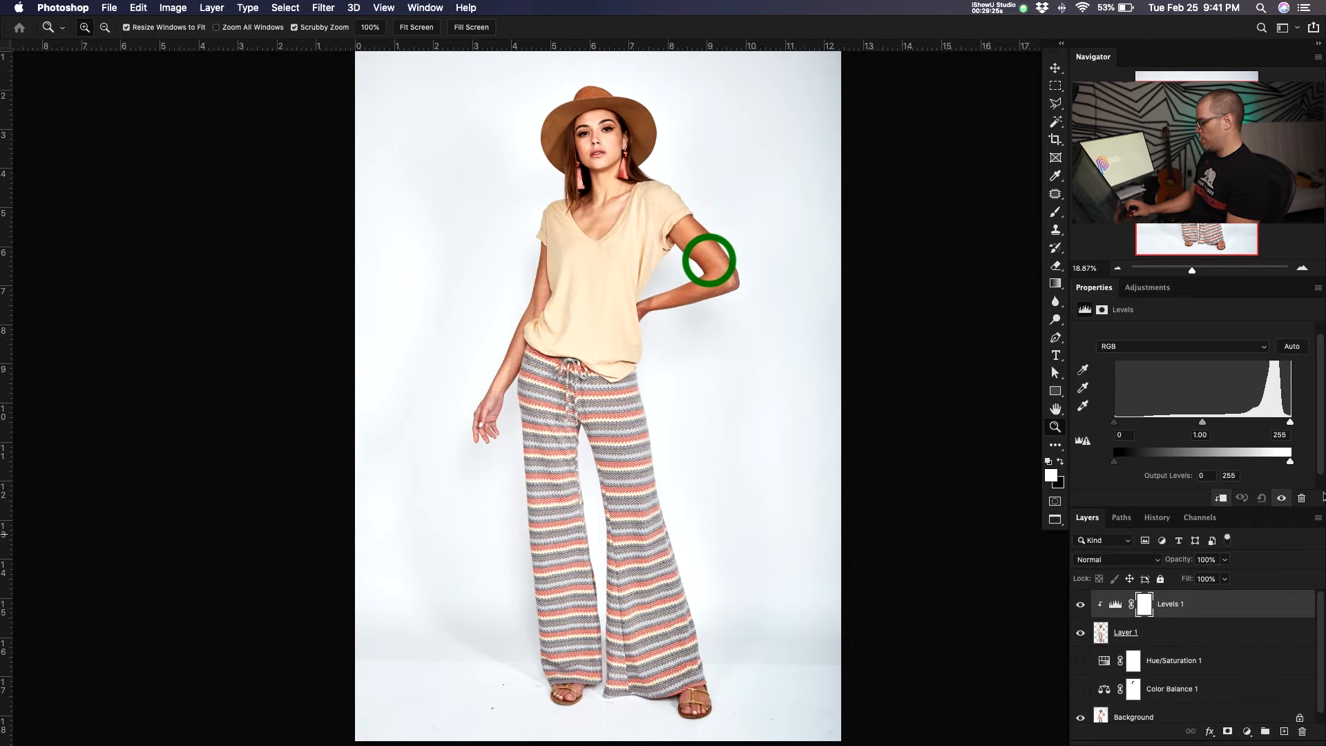
drag(1217, 604, 1305, 731)
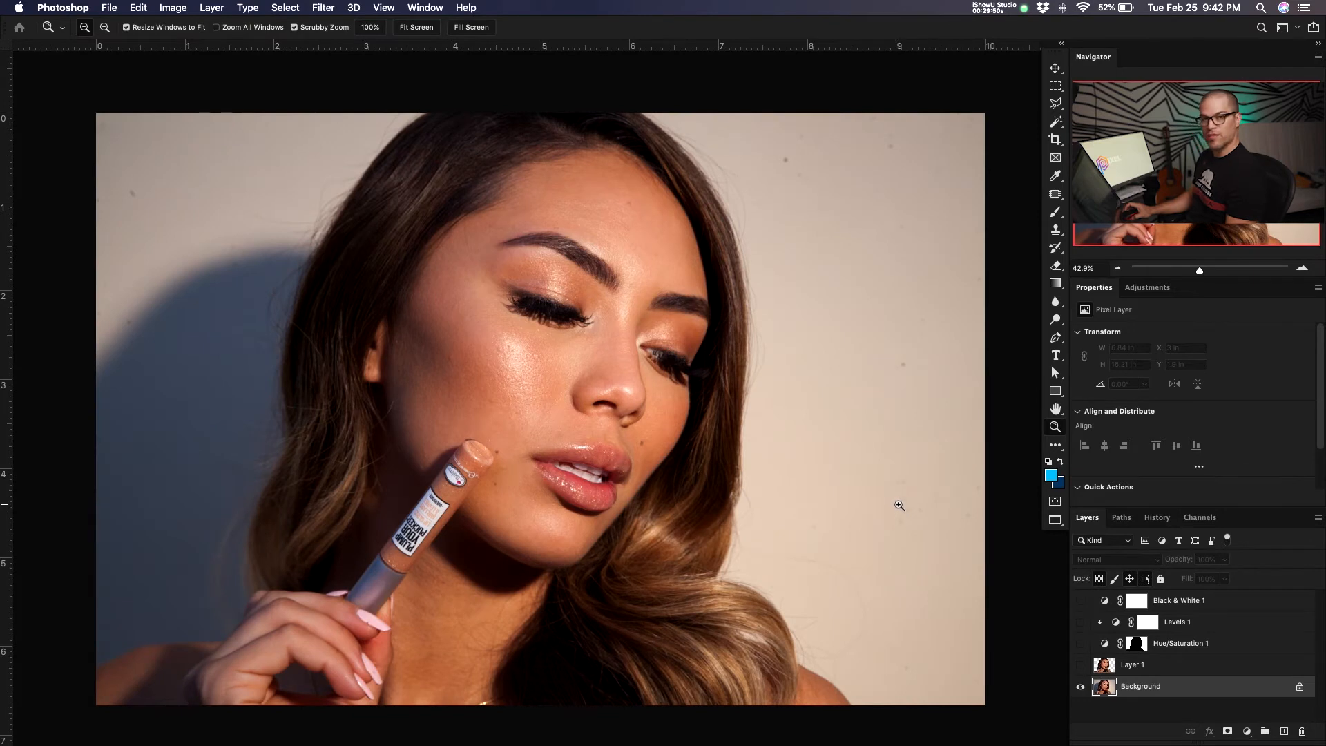
drag(899, 441, 863, 458)
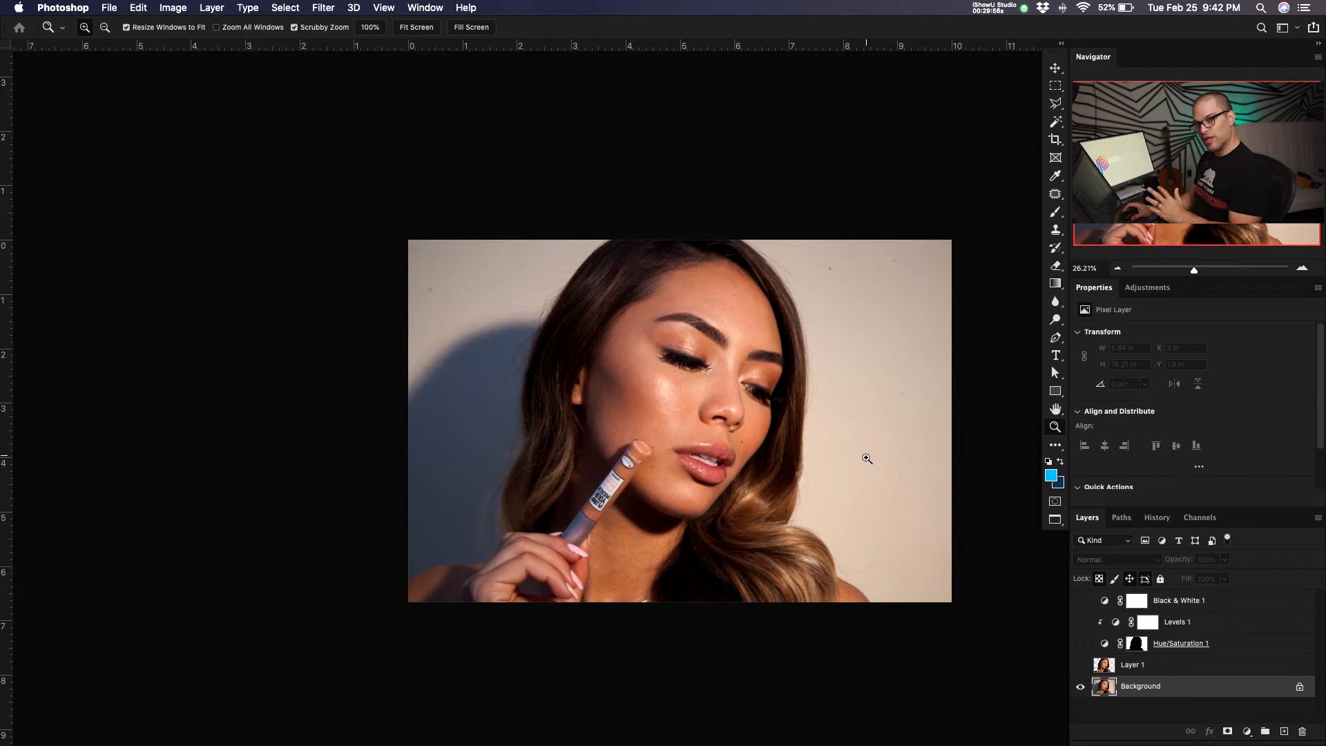
Compare the cut-out model on Layer 1 with the full Background photo by showing each layer alone
drag(933, 358, 871, 404)
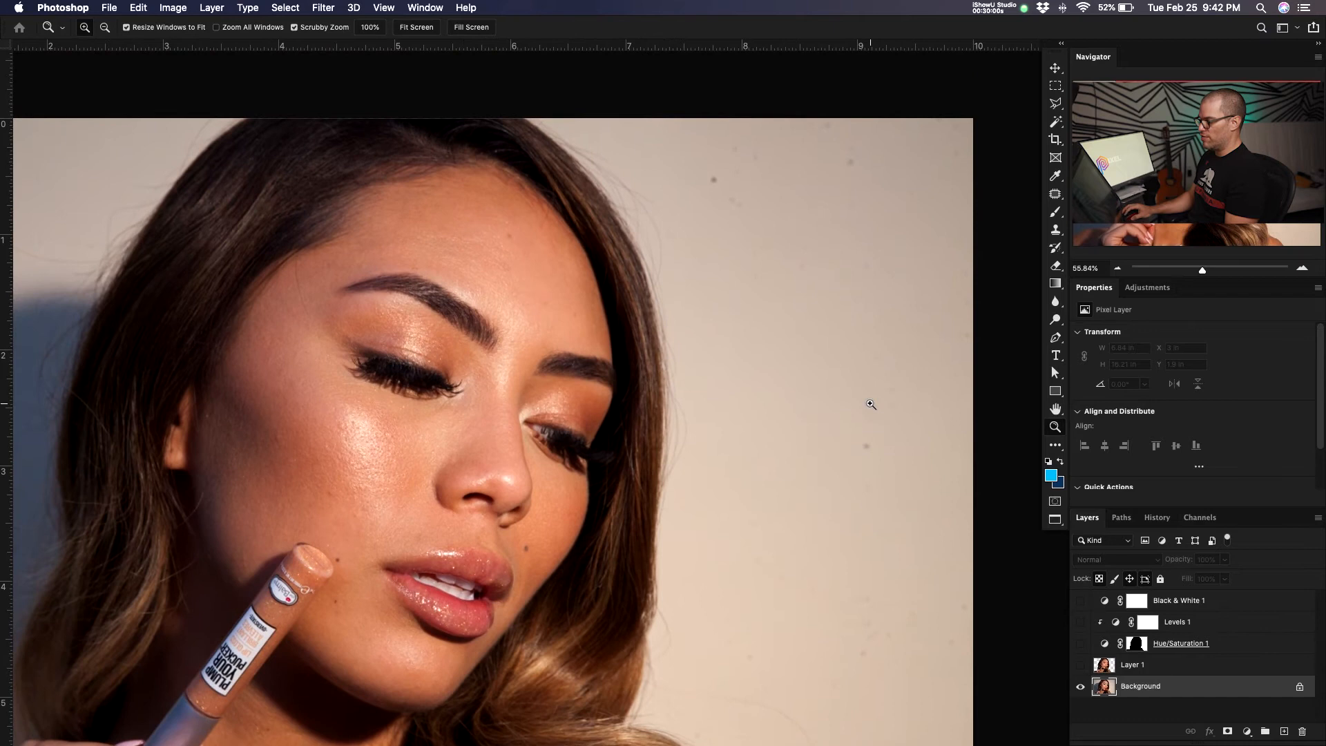
scroll(871, 404, up, 1)
drag(519, 373, 490, 380)
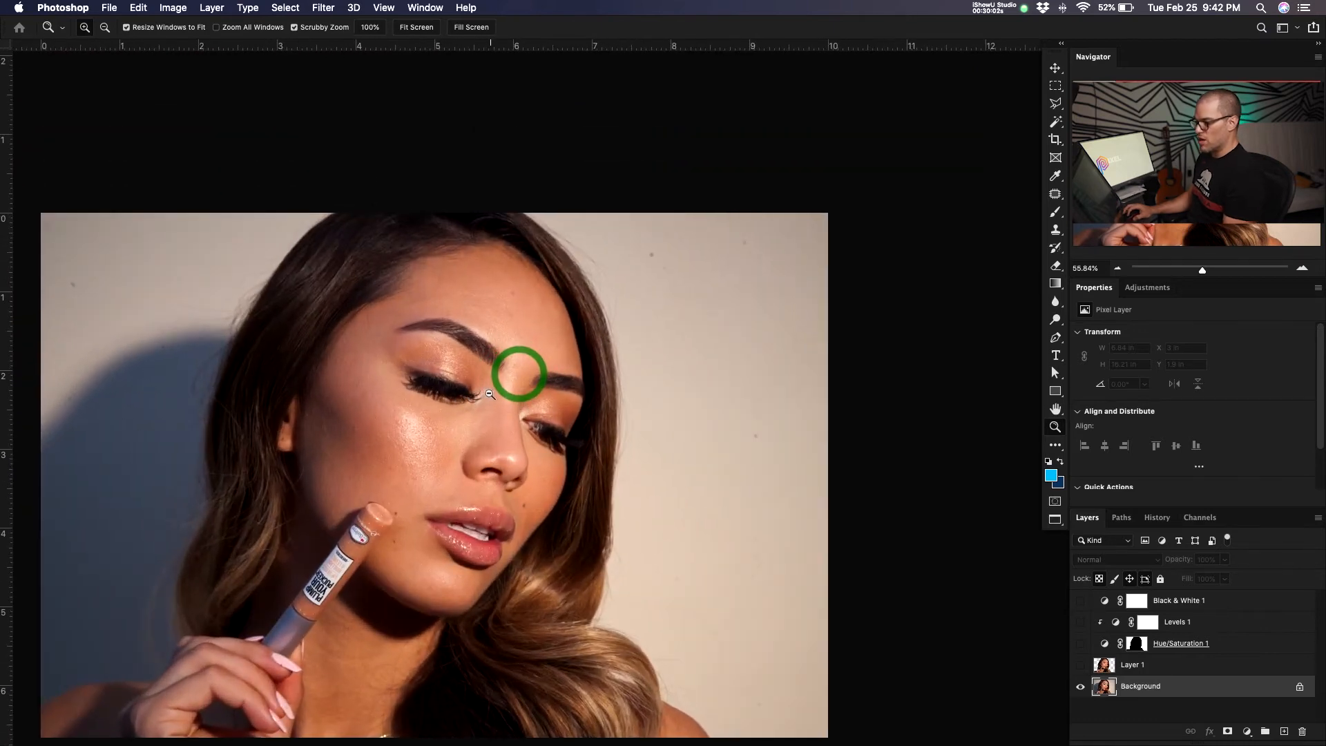
drag(476, 440, 592, 379)
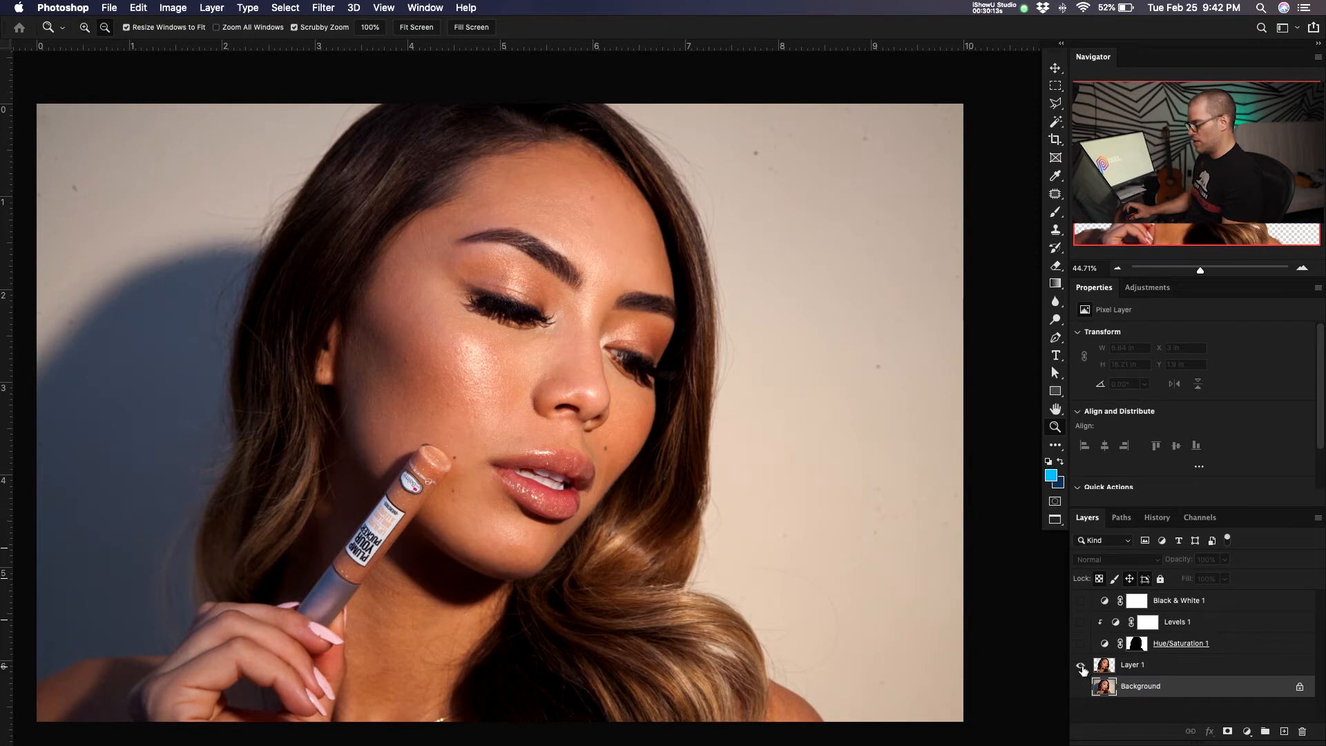
alt+click(1081, 666)
drag(711, 464, 643, 507)
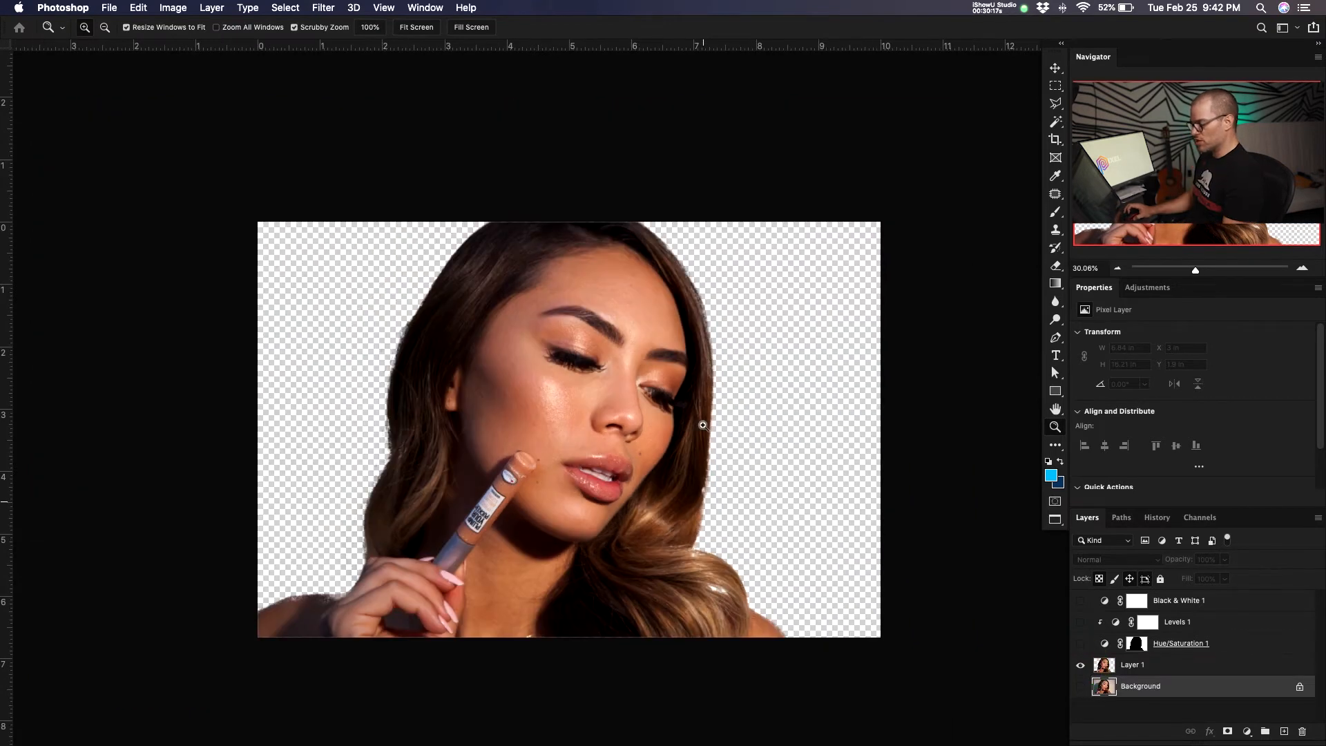
key(v)
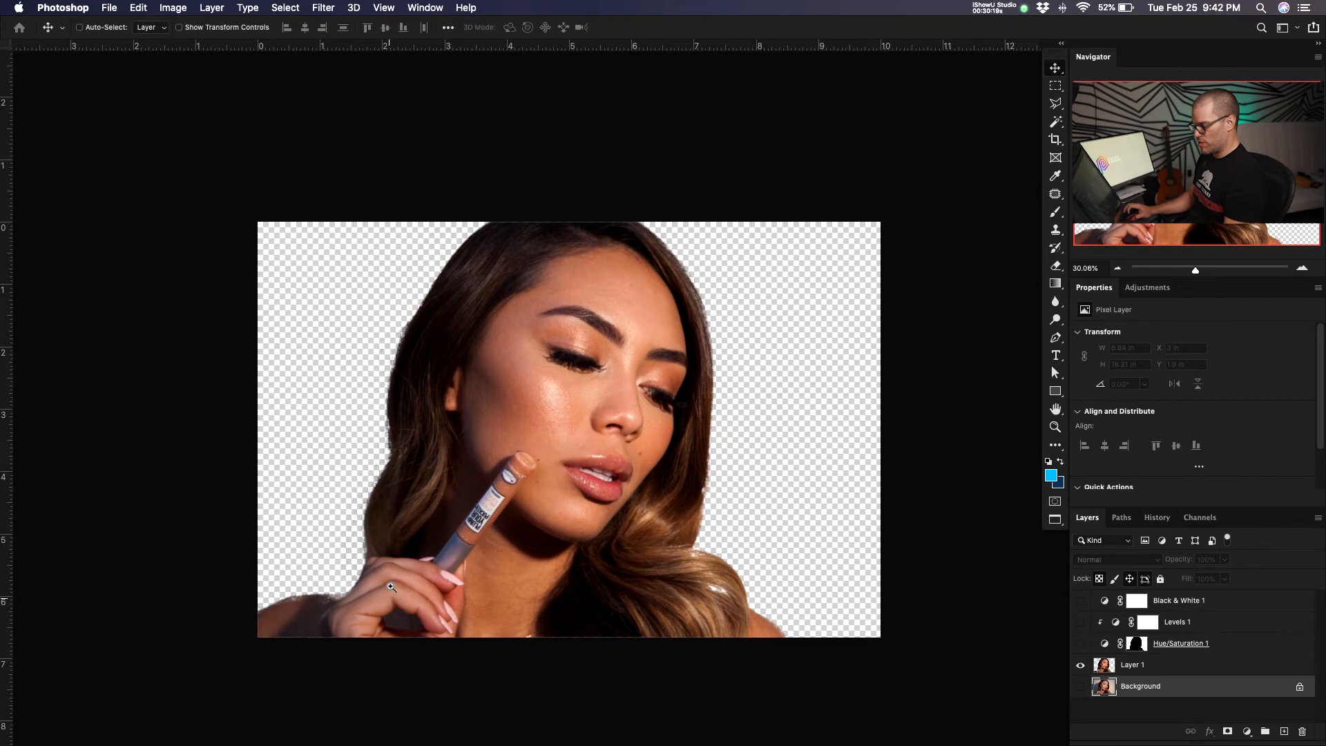
alt+click(1081, 686)
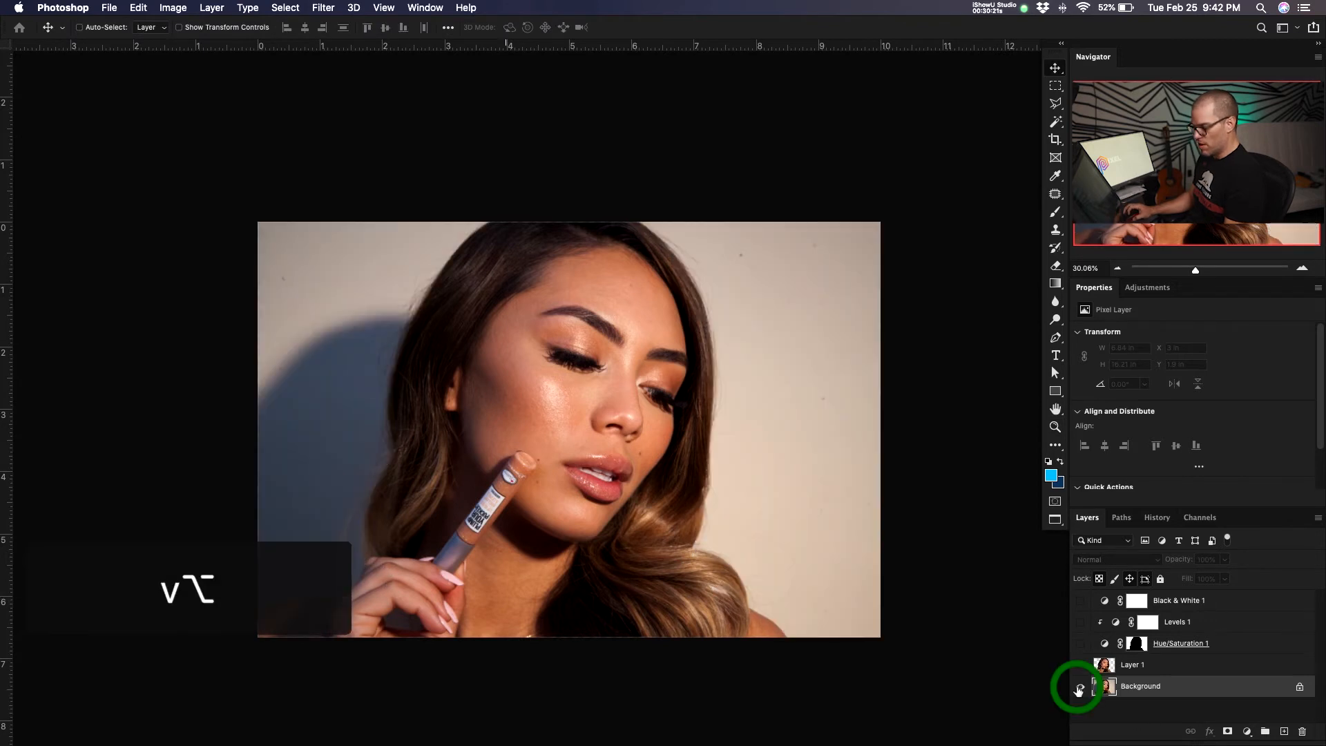
Examine the model's hand and shoulder edges up close, and return to a view of the whole Background photo
key(z)
click(402, 581)
key(v)
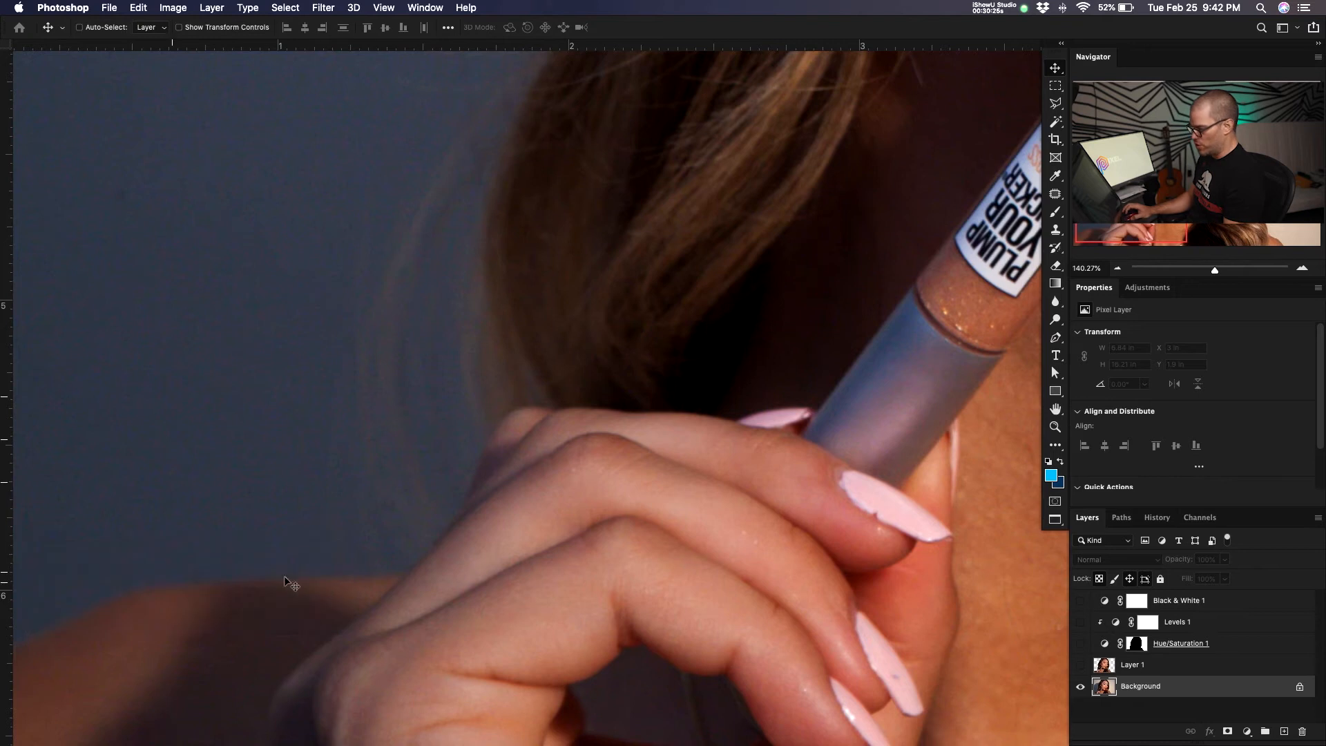
key(z)
alt+click(765, 438)
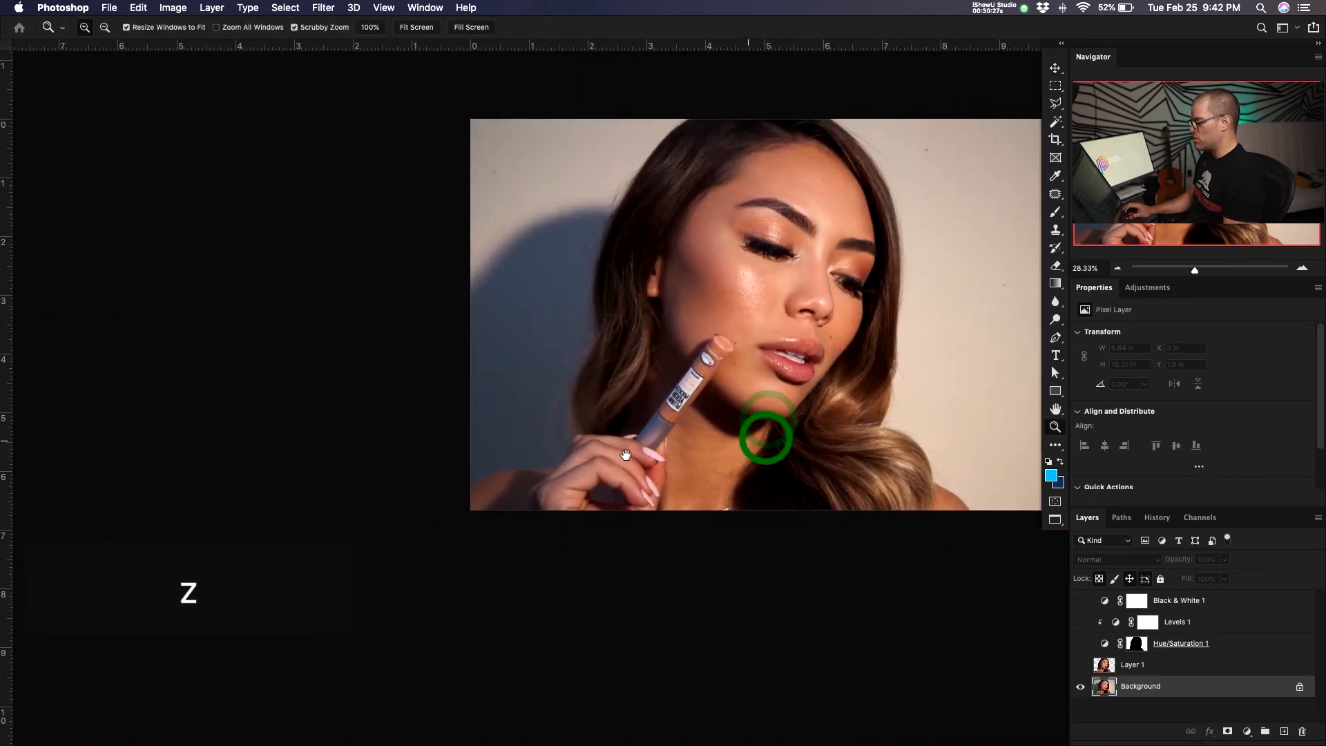
drag(971, 426, 927, 436)
drag(843, 403, 845, 496)
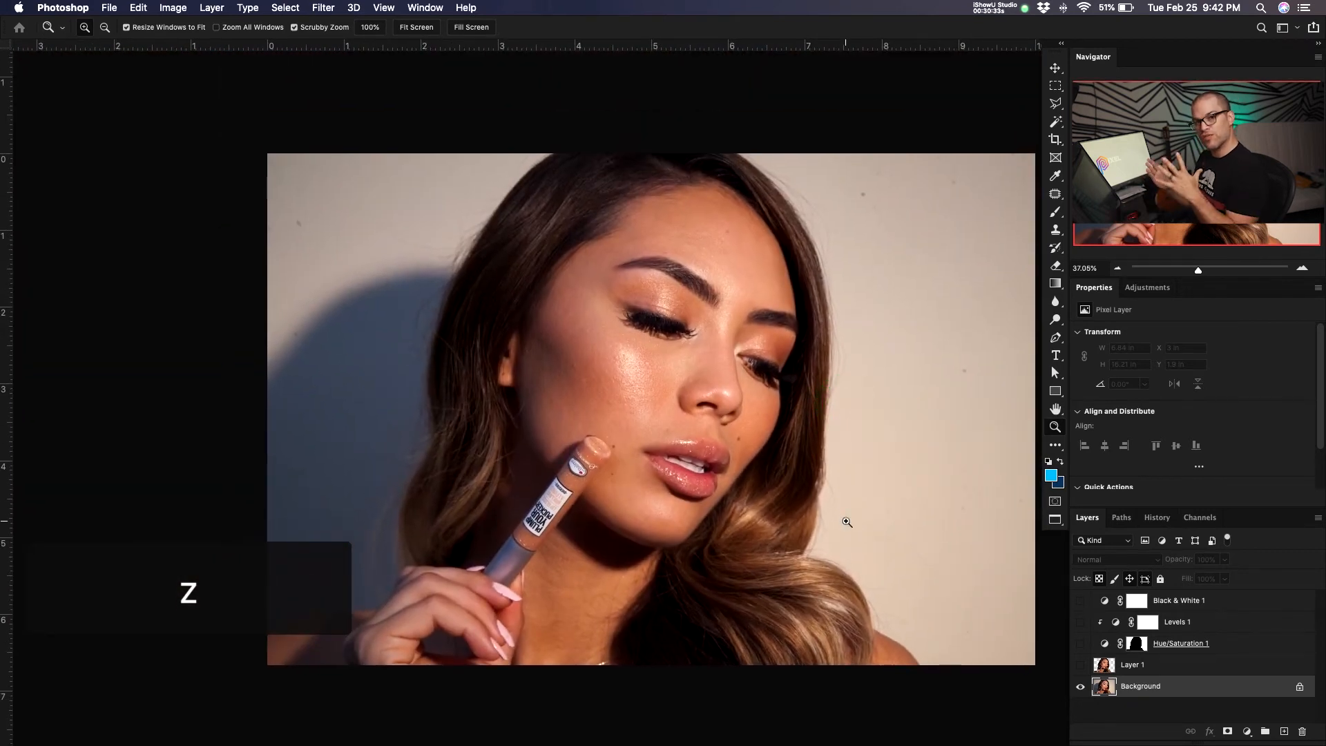
Show Layer 1, load a selection from its cut-out outline, and make Layer 1 active
click(1081, 664)
super+click(1105, 667)
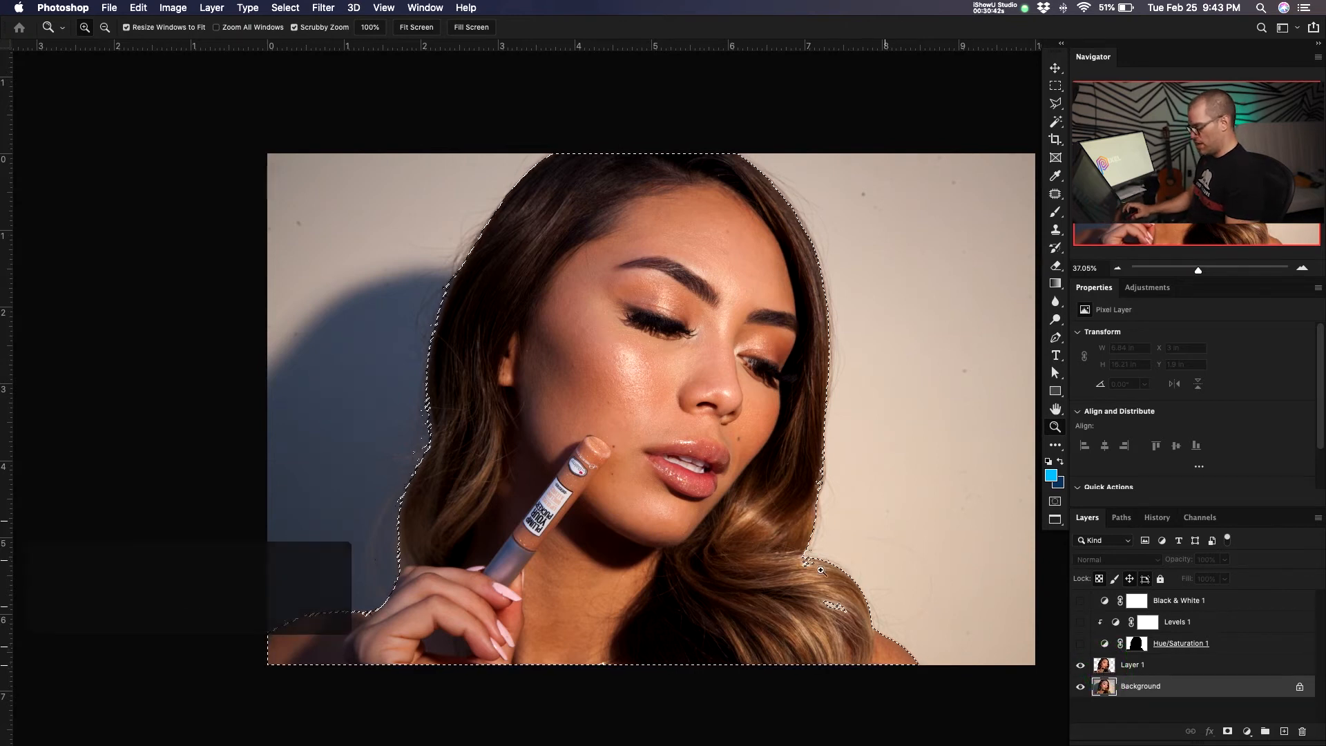
drag(884, 560, 827, 550)
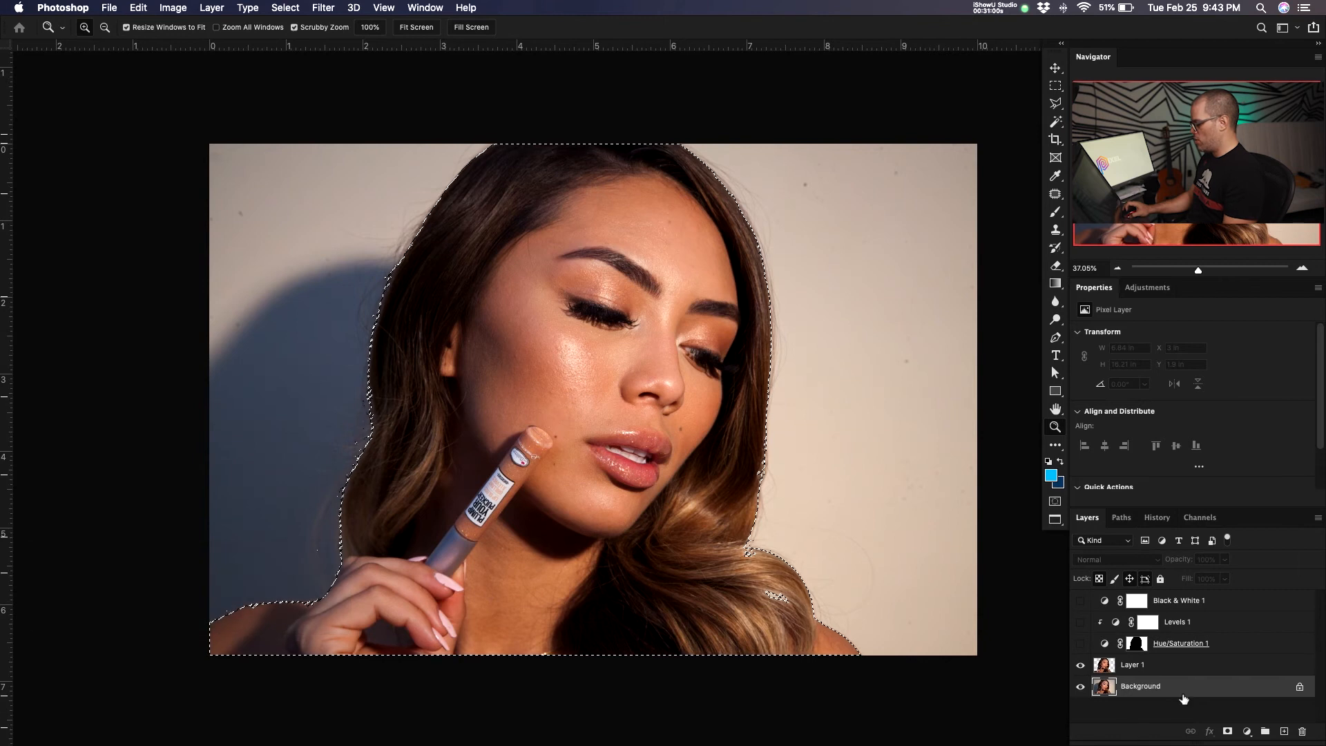
click(1189, 667)
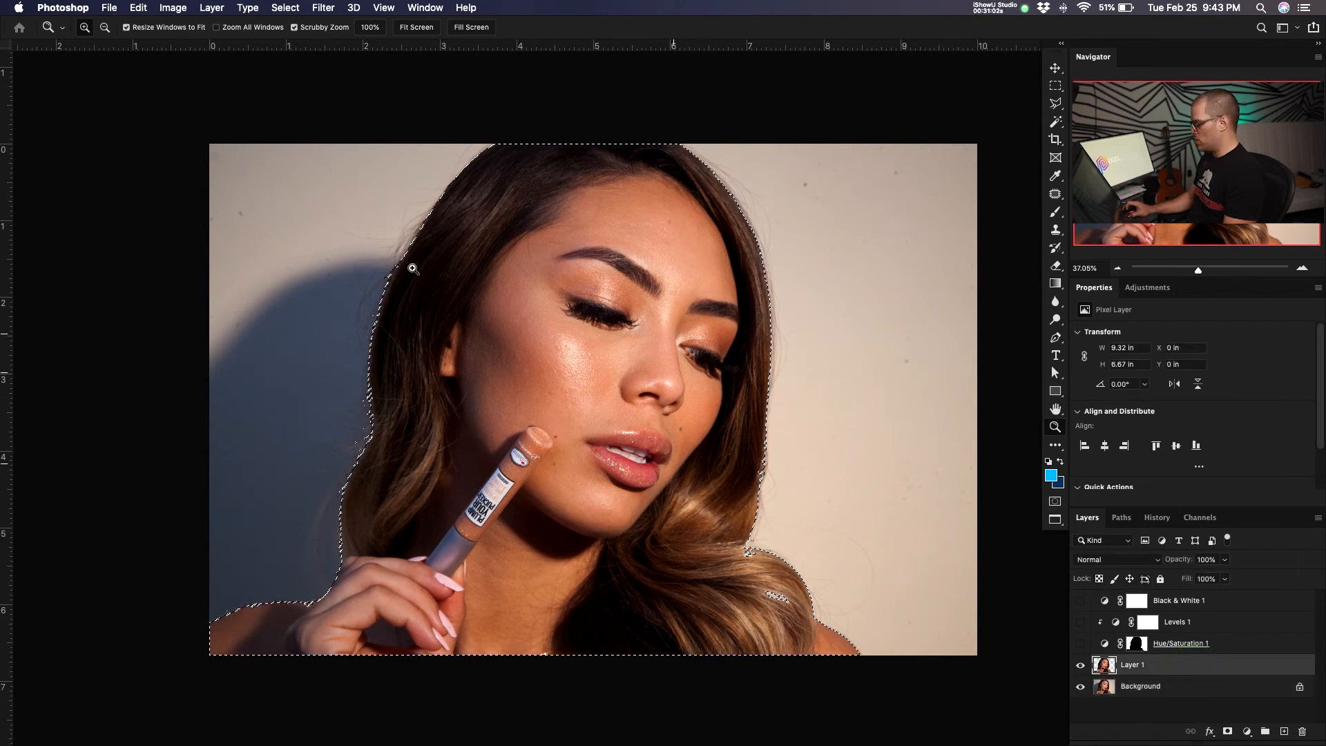
Invert the model selection so that it covers the wall behind her
click(1247, 732)
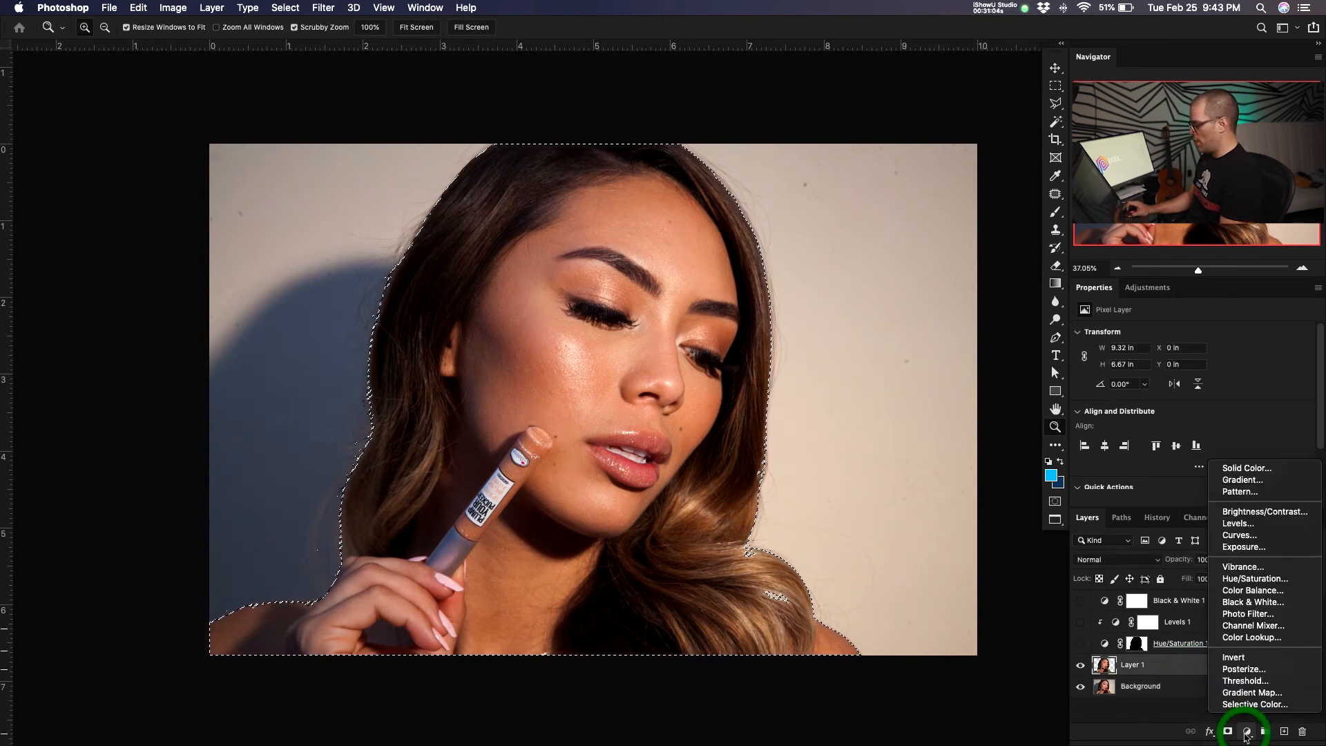
click(918, 668)
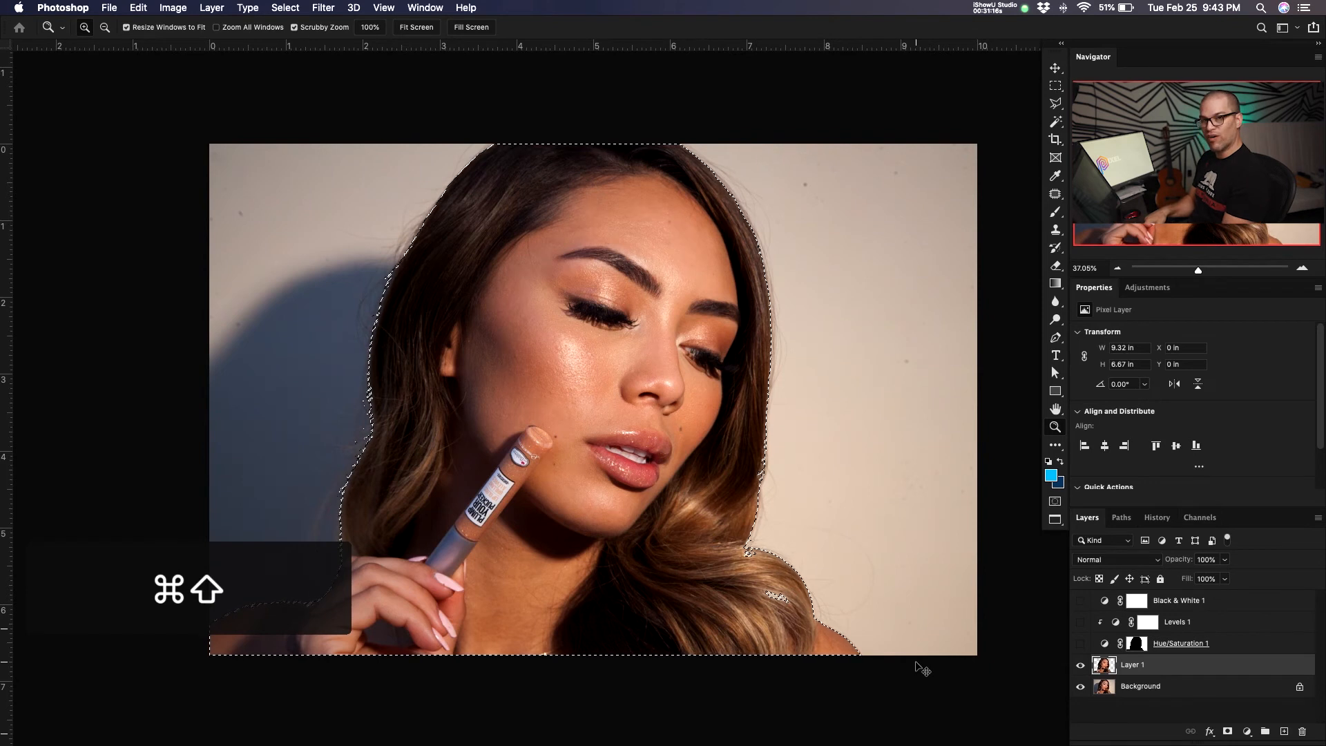
key(super+shift+i)
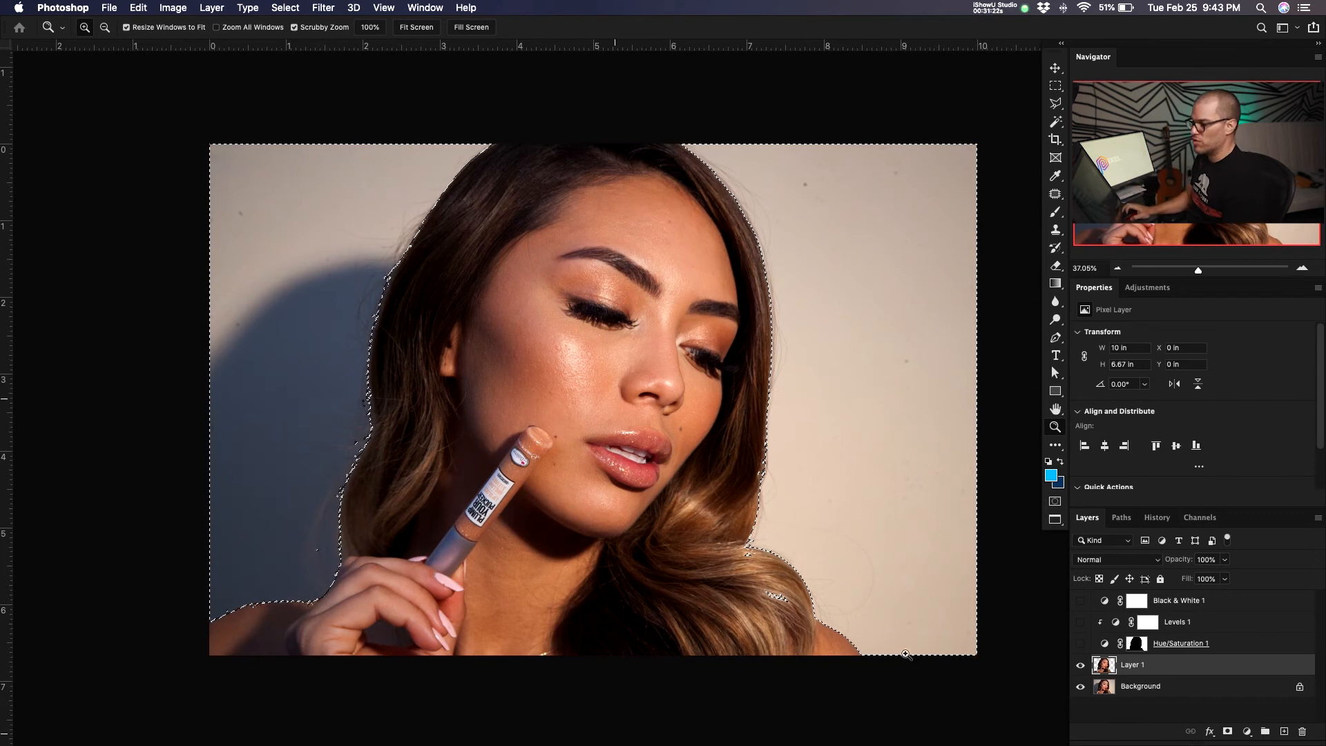
click(296, 9)
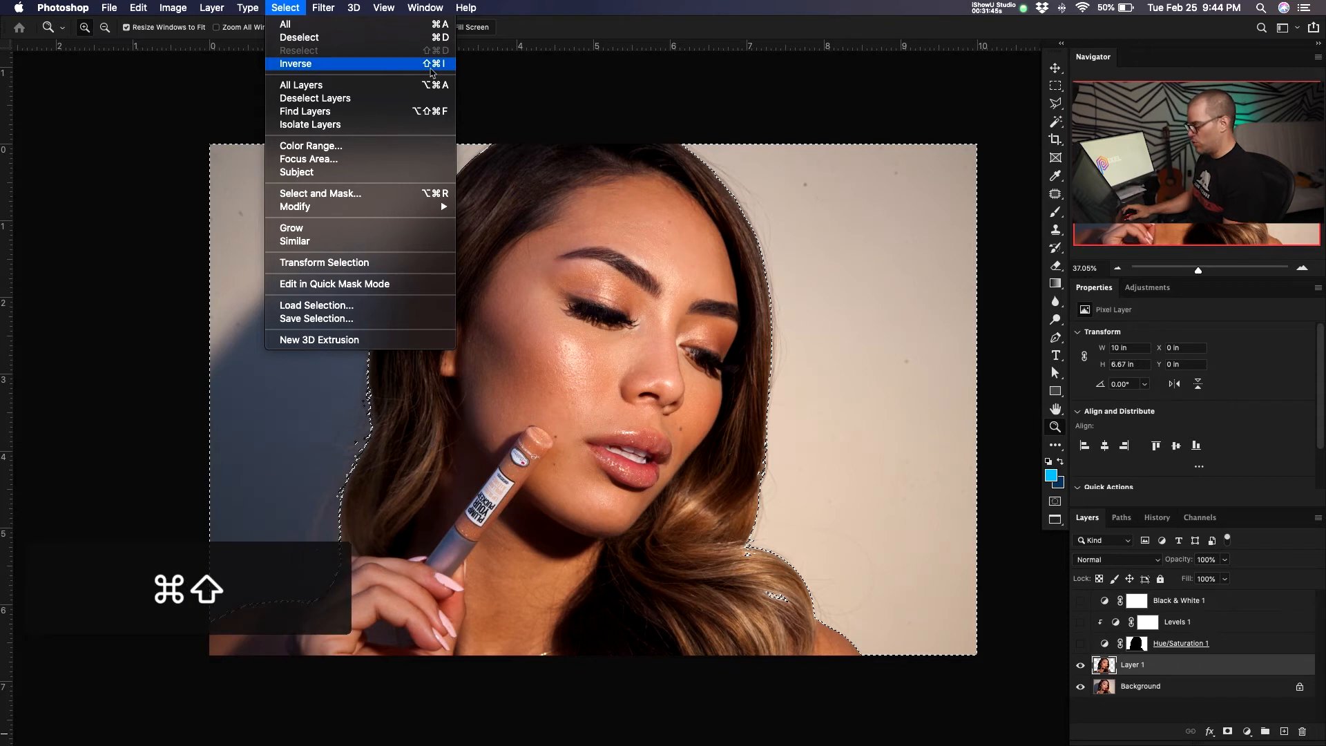
key(Escape)
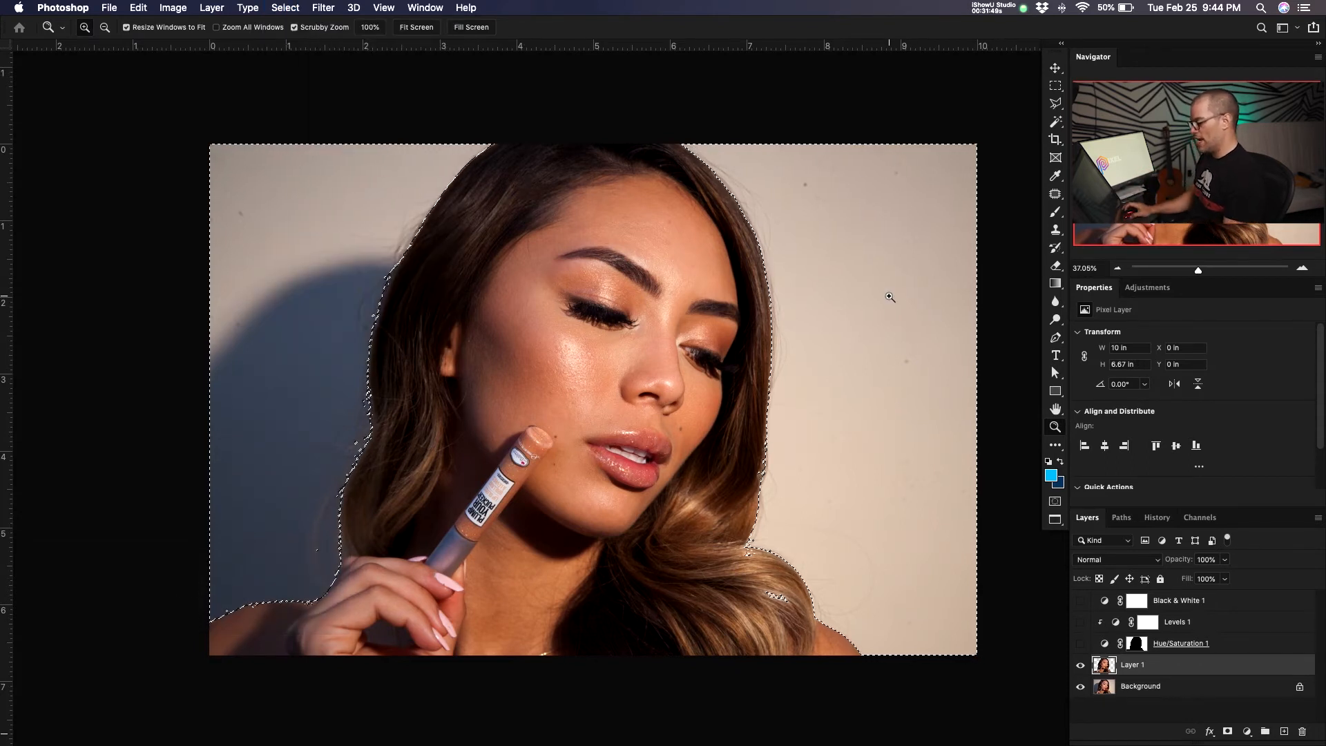
Add a Hue/Saturation adjustment layer above Layer 1, masked to the selected background
click(1246, 731)
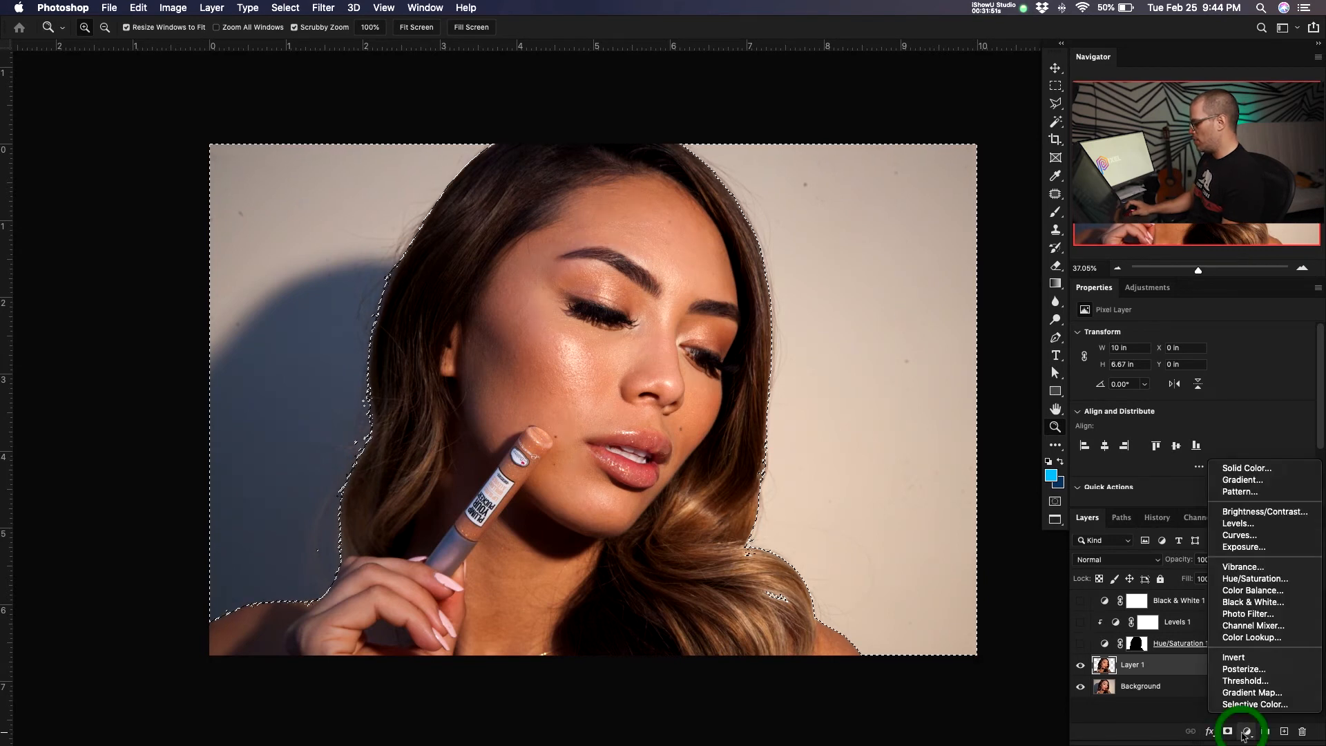
click(1286, 579)
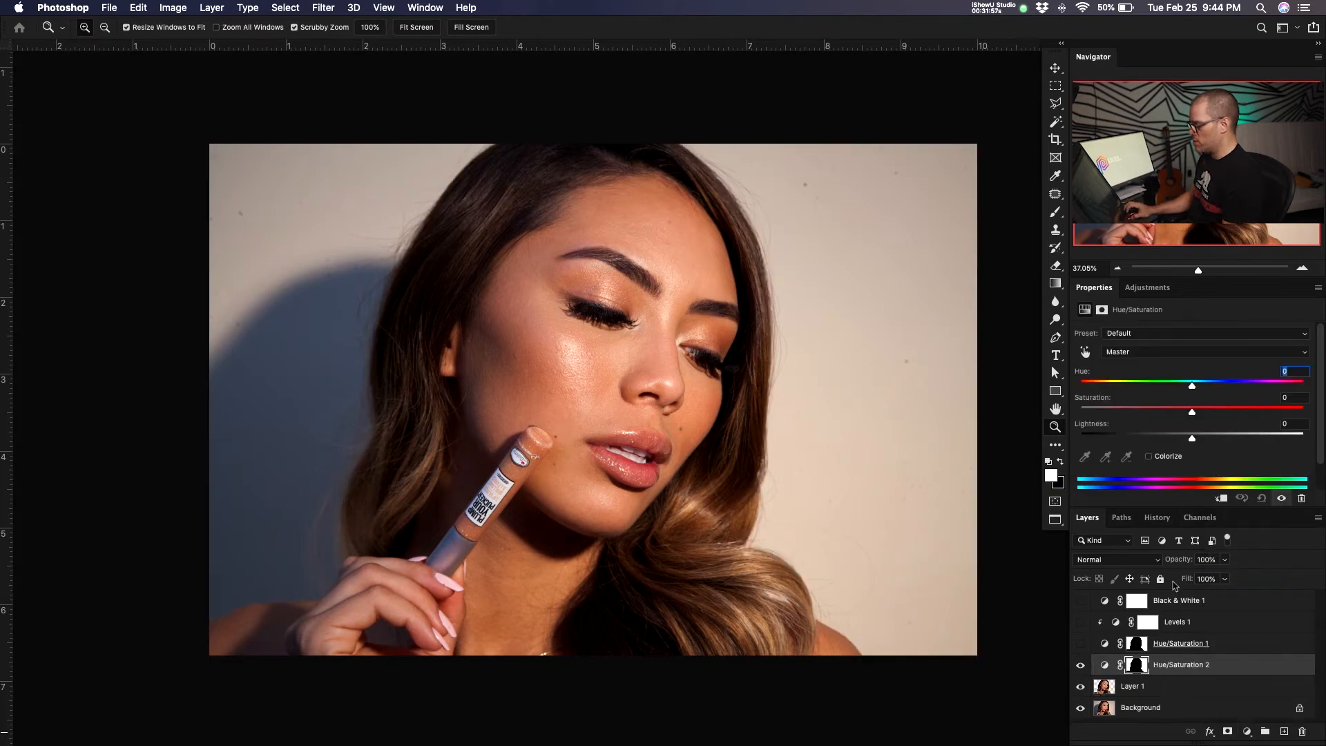
click(711, 444)
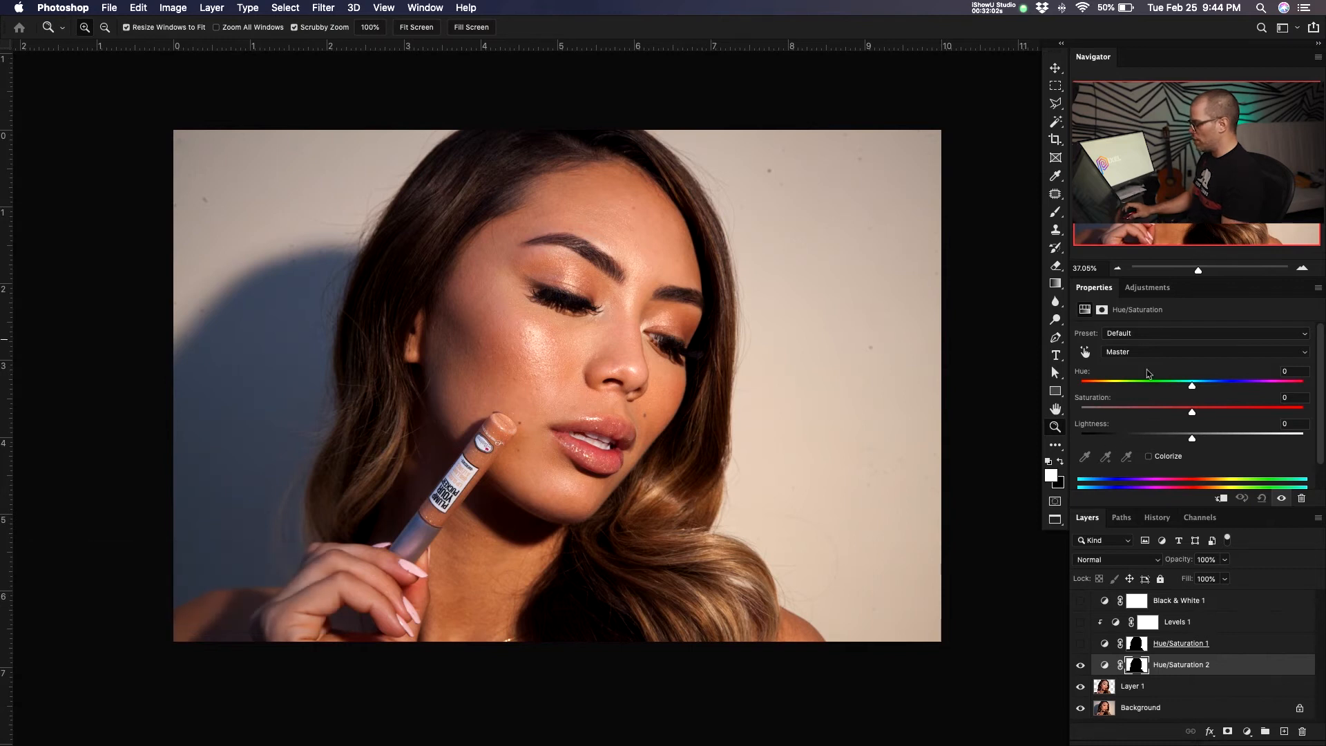
Try the Cyanotype, Increase Saturation More and Yellow Boost presets on the new Hue/Saturation layer, and restore the Default preset
click(1158, 337)
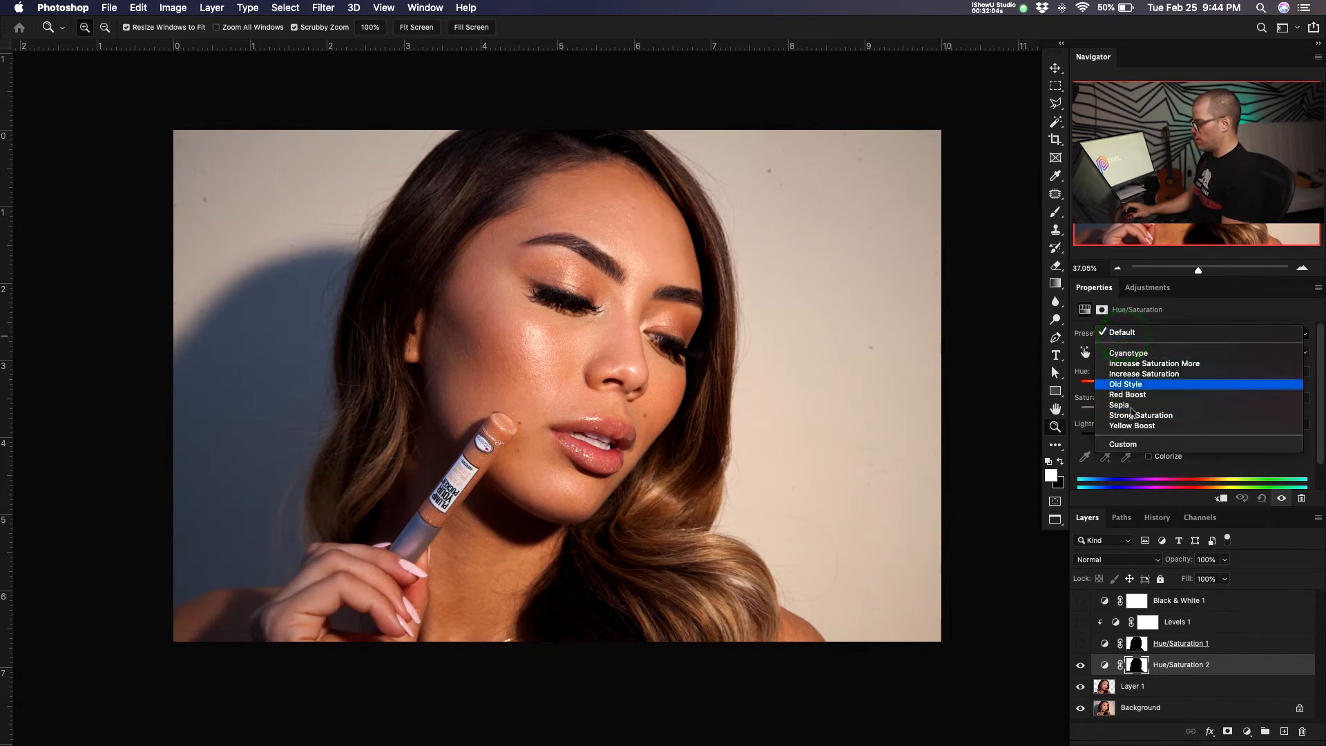
click(1137, 352)
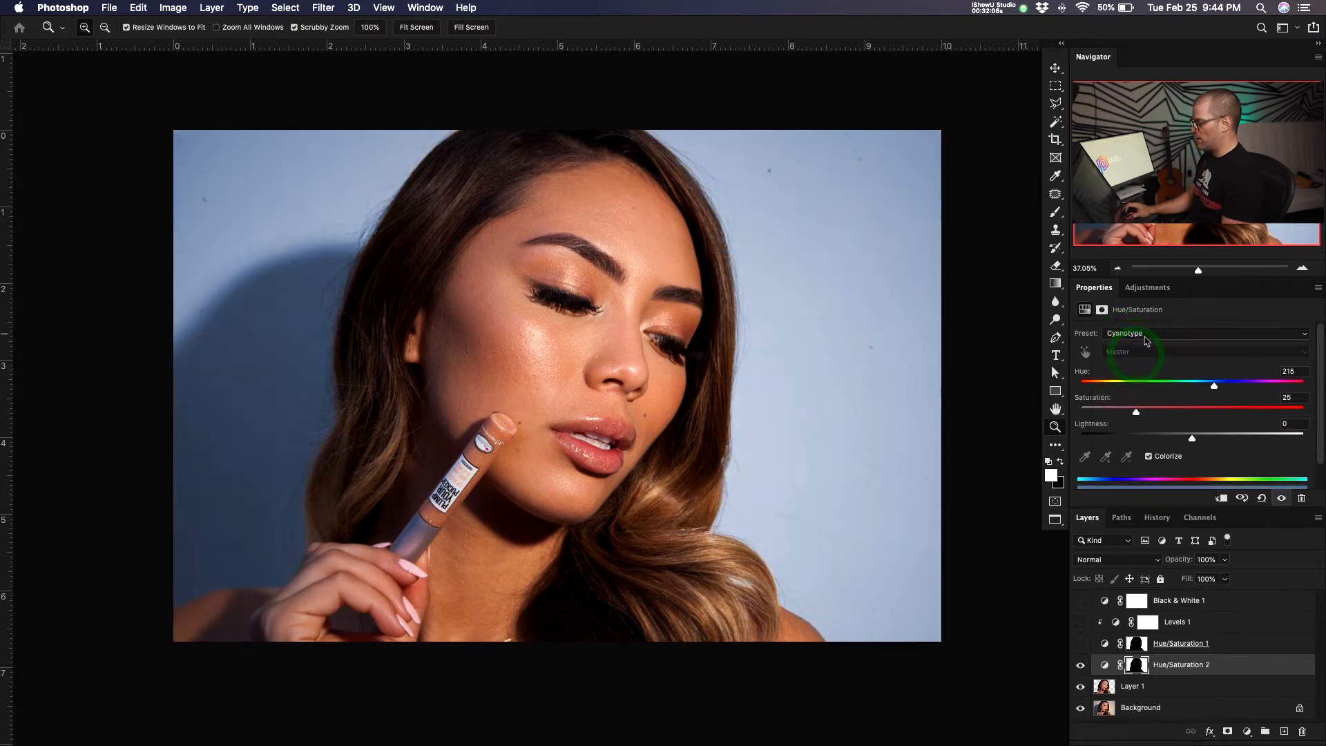
click(1144, 332)
click(1152, 343)
click(1149, 335)
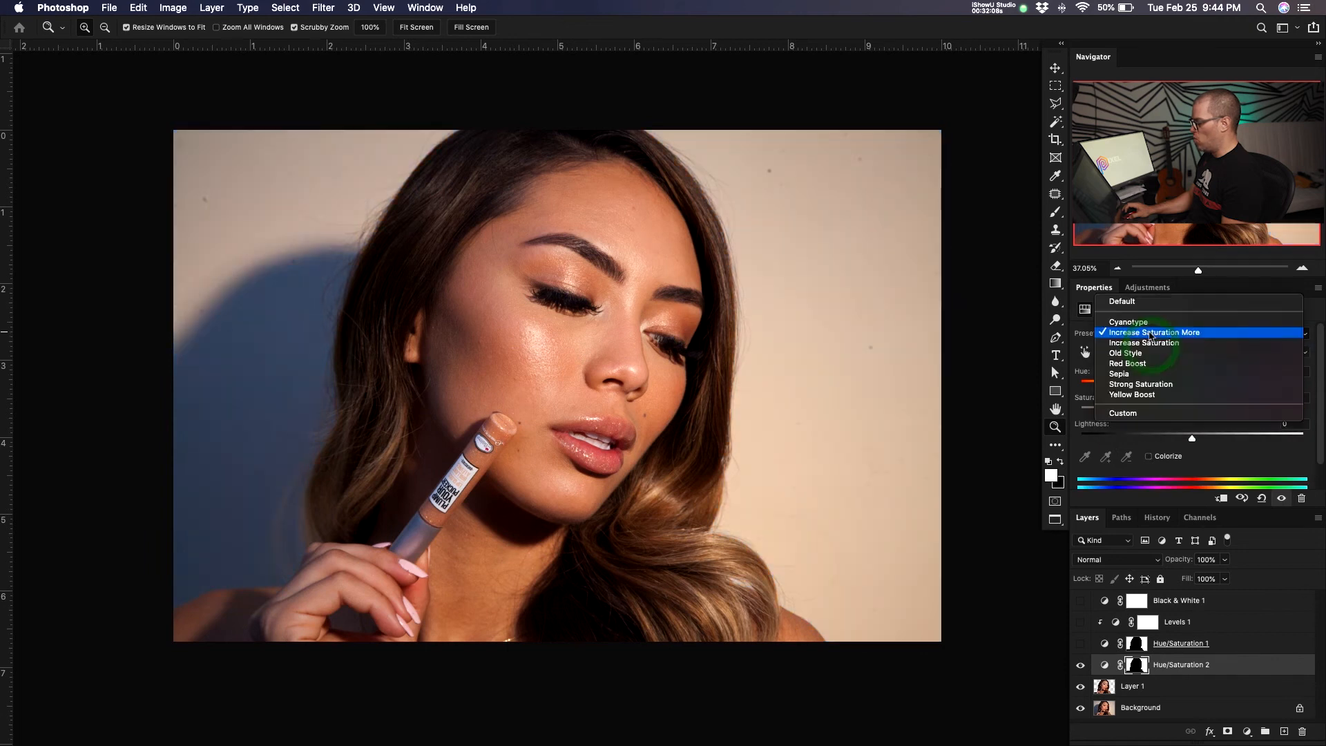
click(1155, 353)
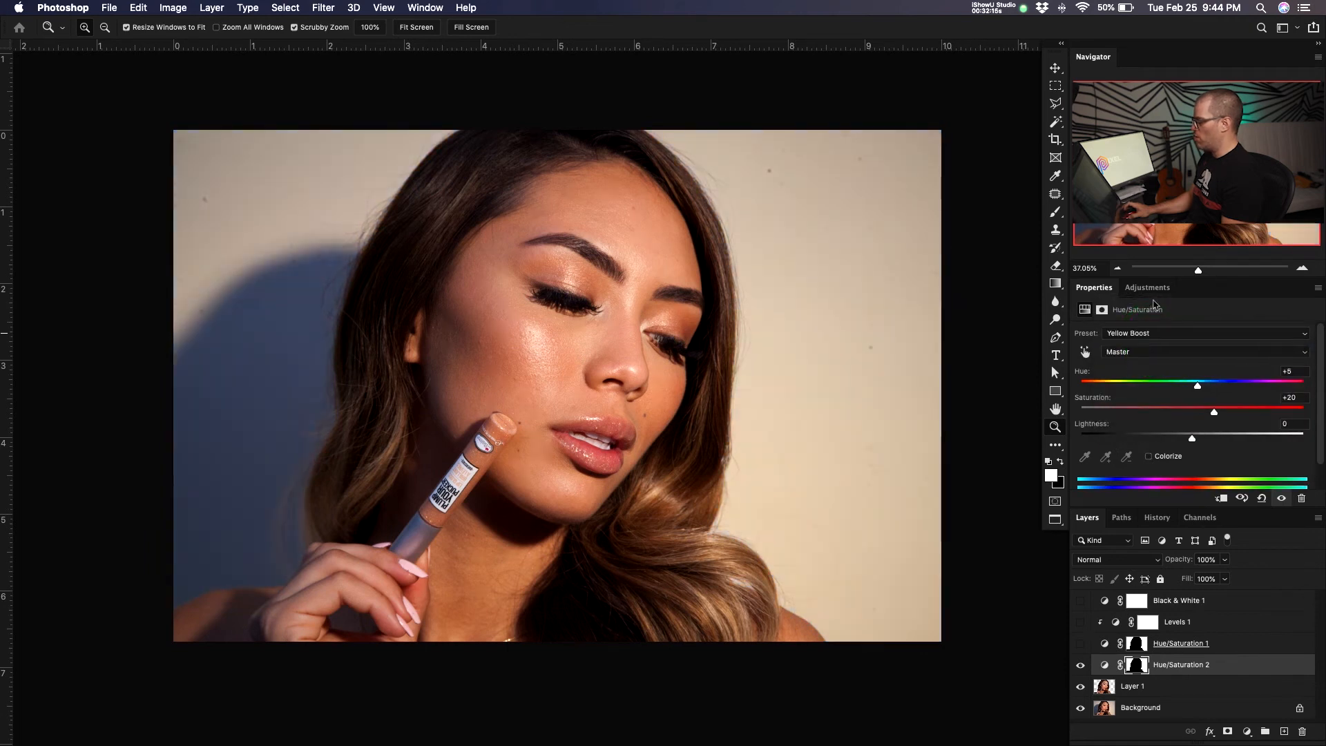
click(1155, 335)
click(1134, 240)
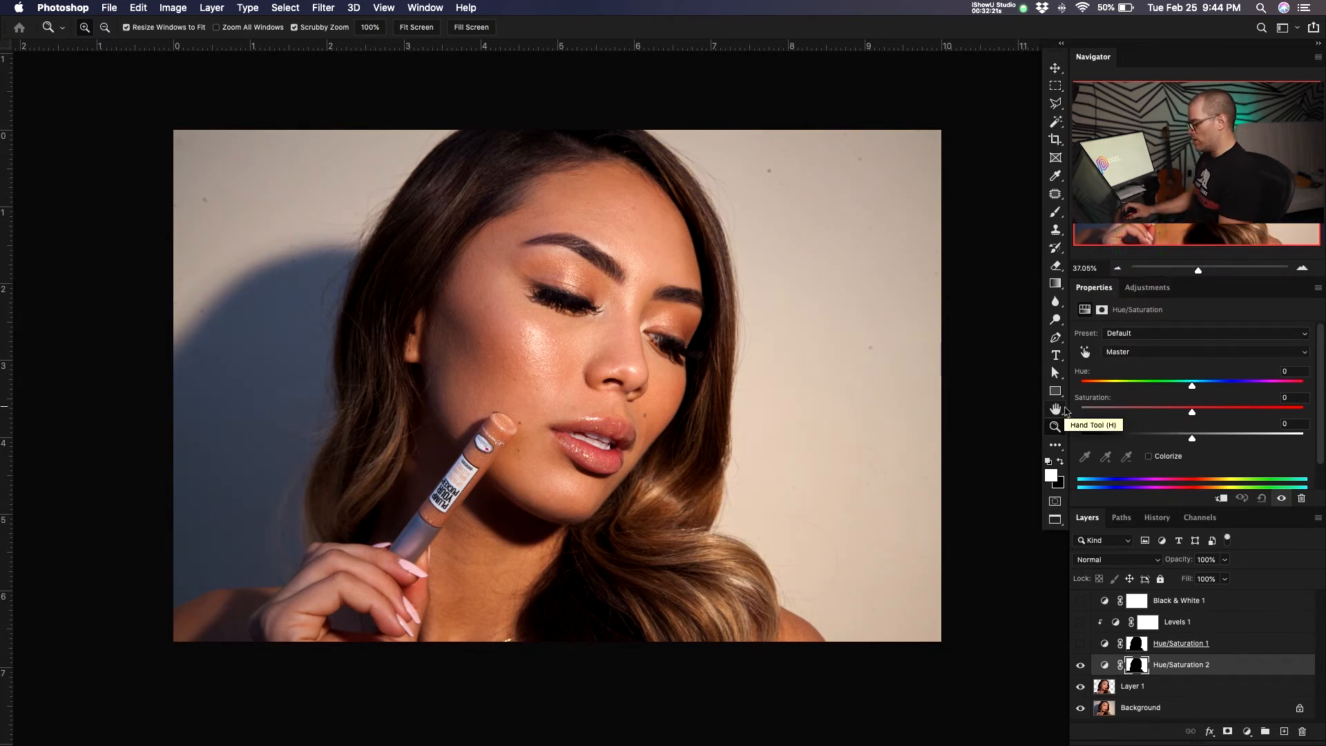
Sample the wall with the on-image adjustment tool and set Reds to hue -9, saturation -100 and lightness +64
click(1085, 353)
click(859, 261)
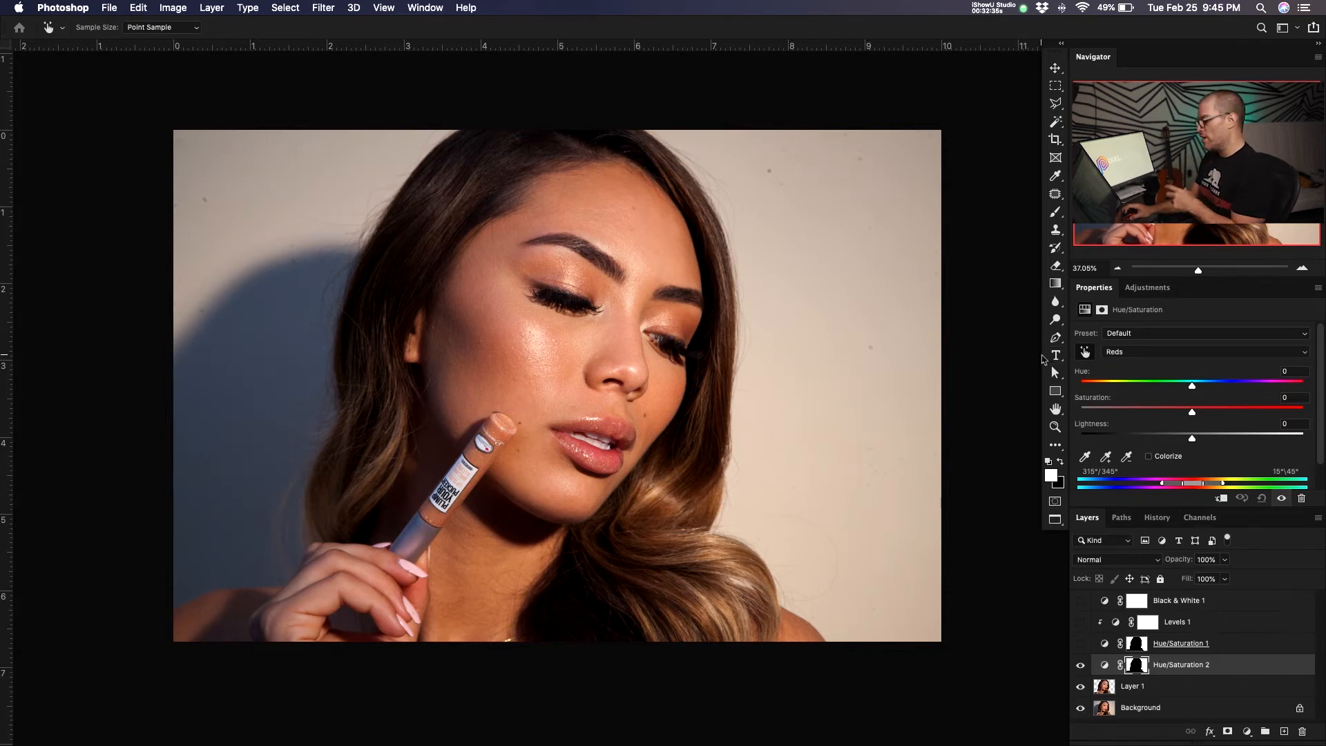
drag(1192, 385, 1053, 411)
drag(1192, 438, 1264, 443)
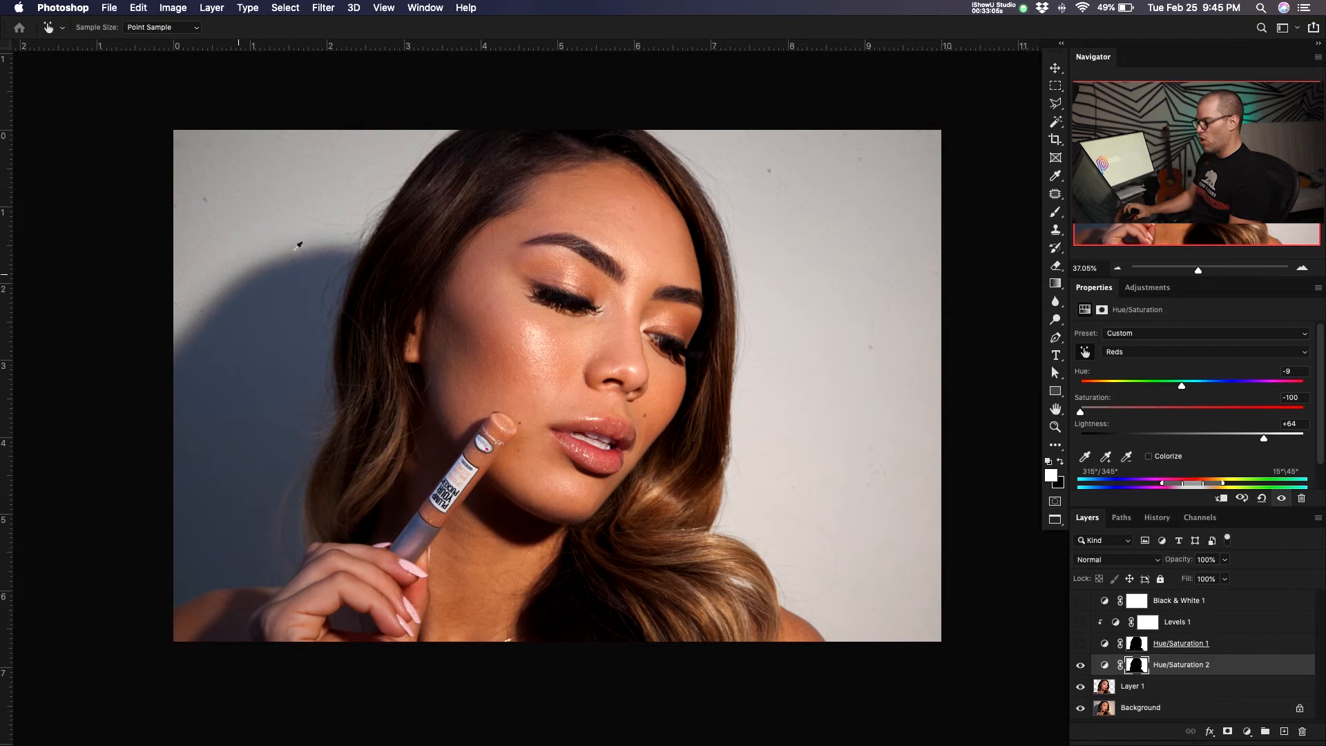
View the Hue/Saturation 2 mask in black and white, and switch between the adjustment settings and the mask with the Brush tool active
alt+click(1136, 666)
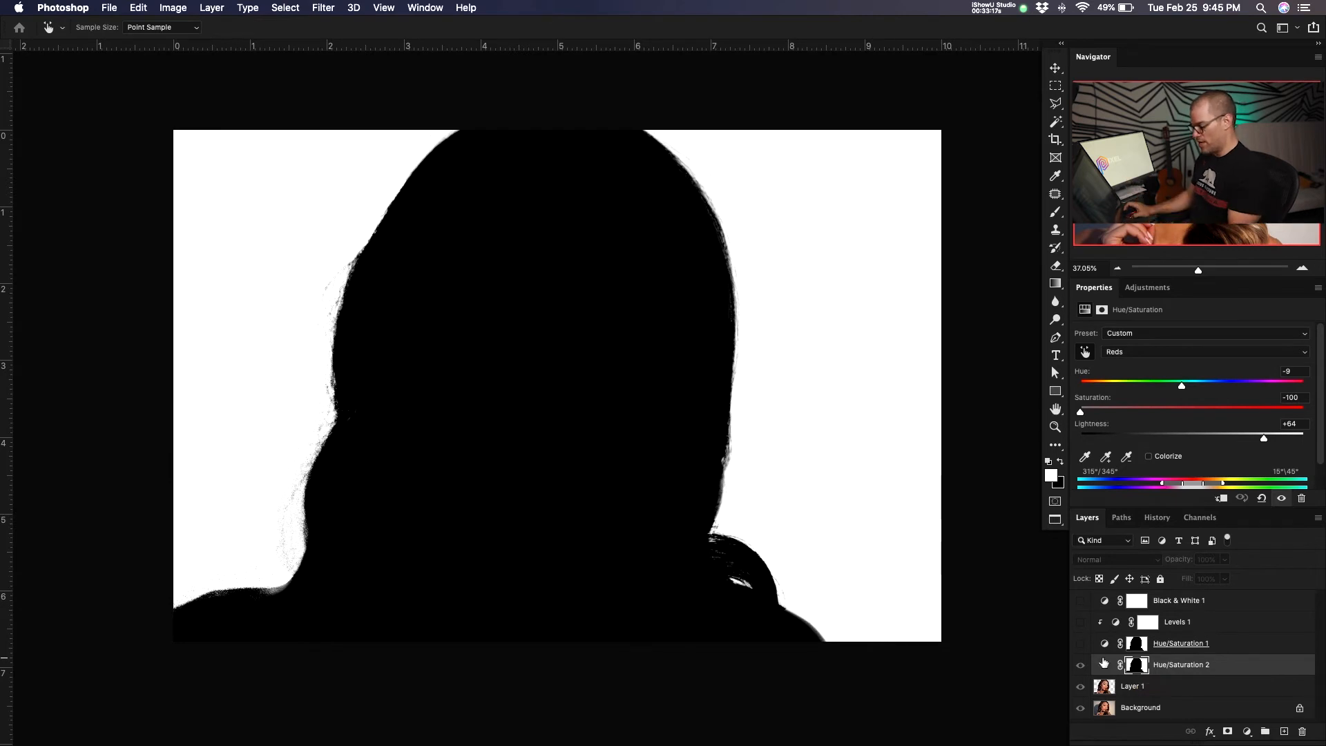
key(b)
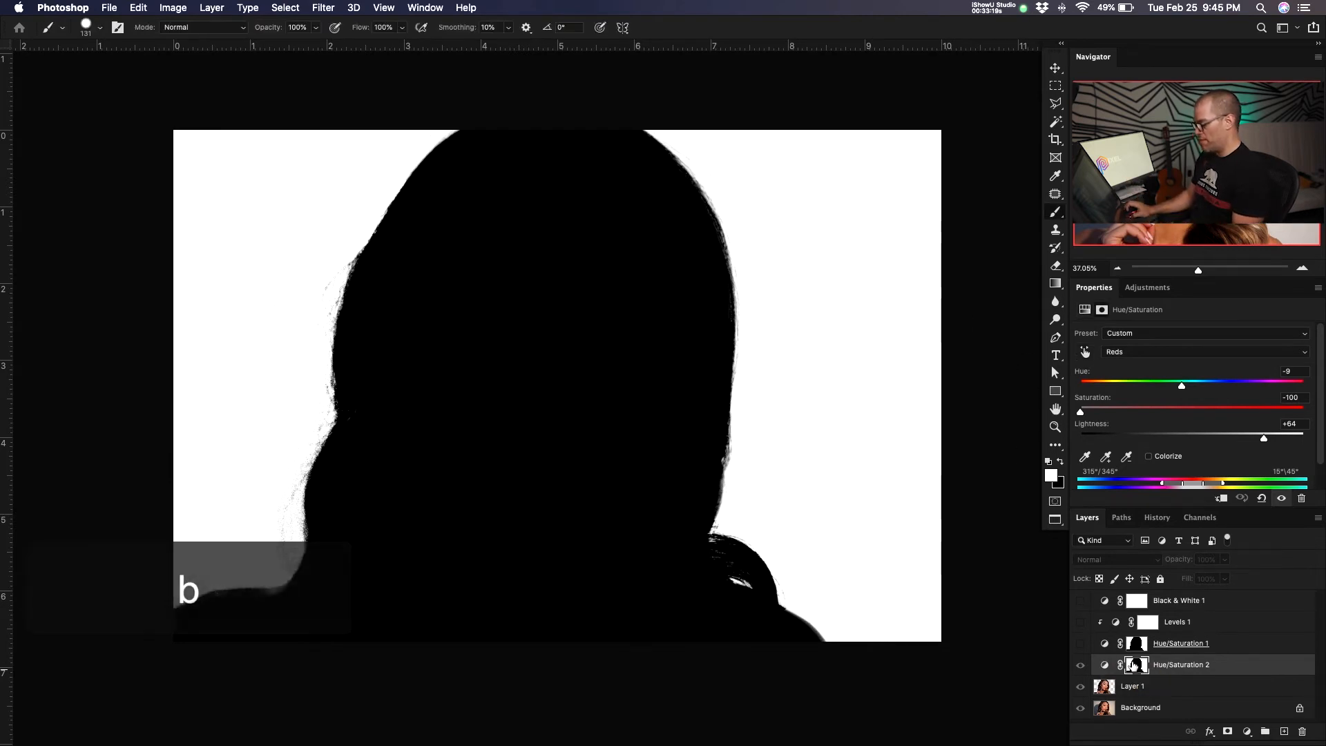
click(1105, 667)
click(1138, 667)
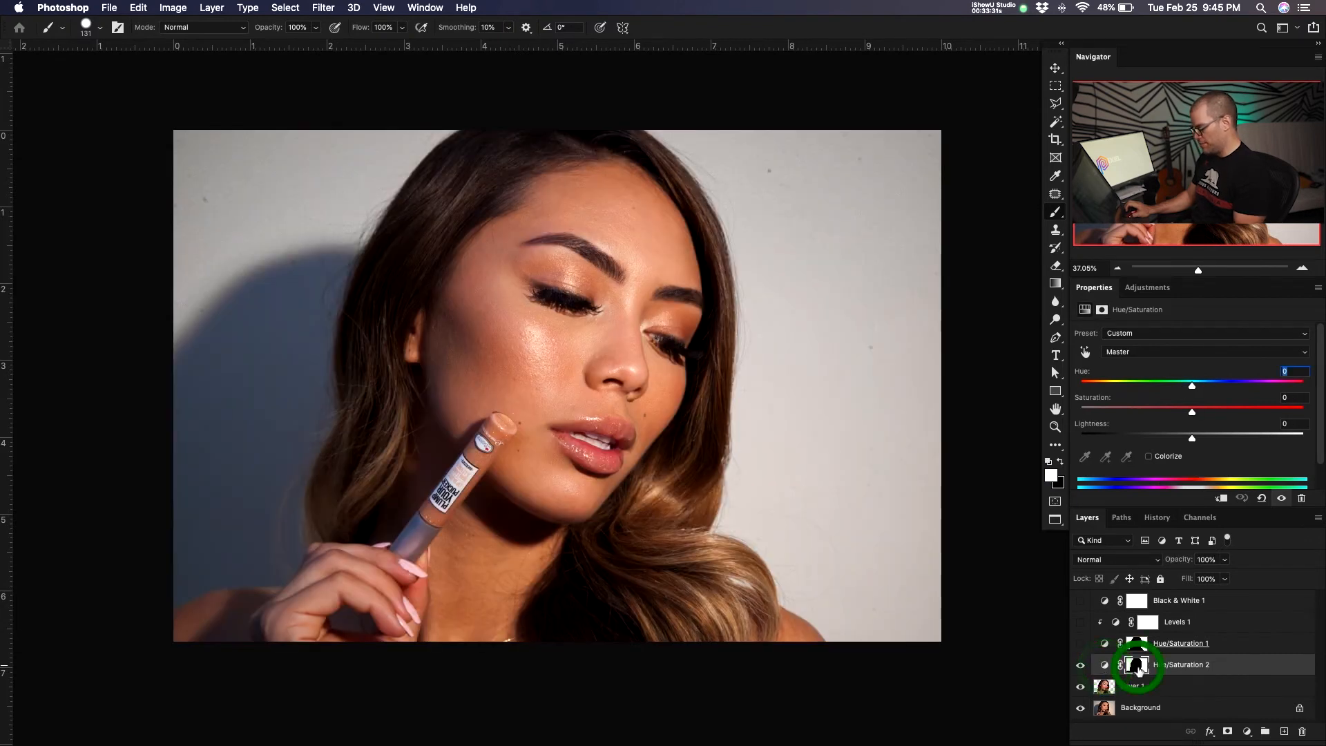
alt+click(1137, 666)
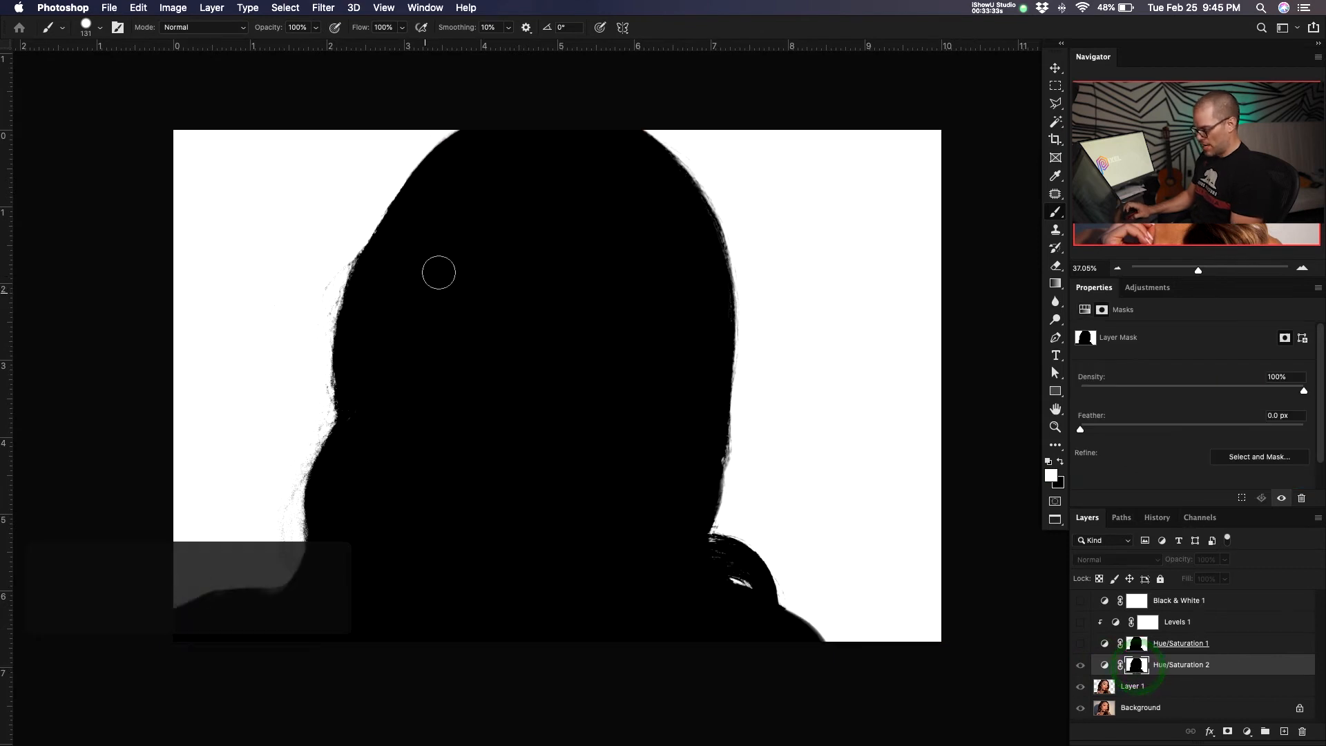
Try painting white on the Hue/Saturation 2 mask around the model's hair, and undo the brush strokes
key(b)
mouse_move(389, 237)
mouse_down()
mouse_move(368, 209)
mouse_move(474, 355)
mouse_up()
key(super+z)
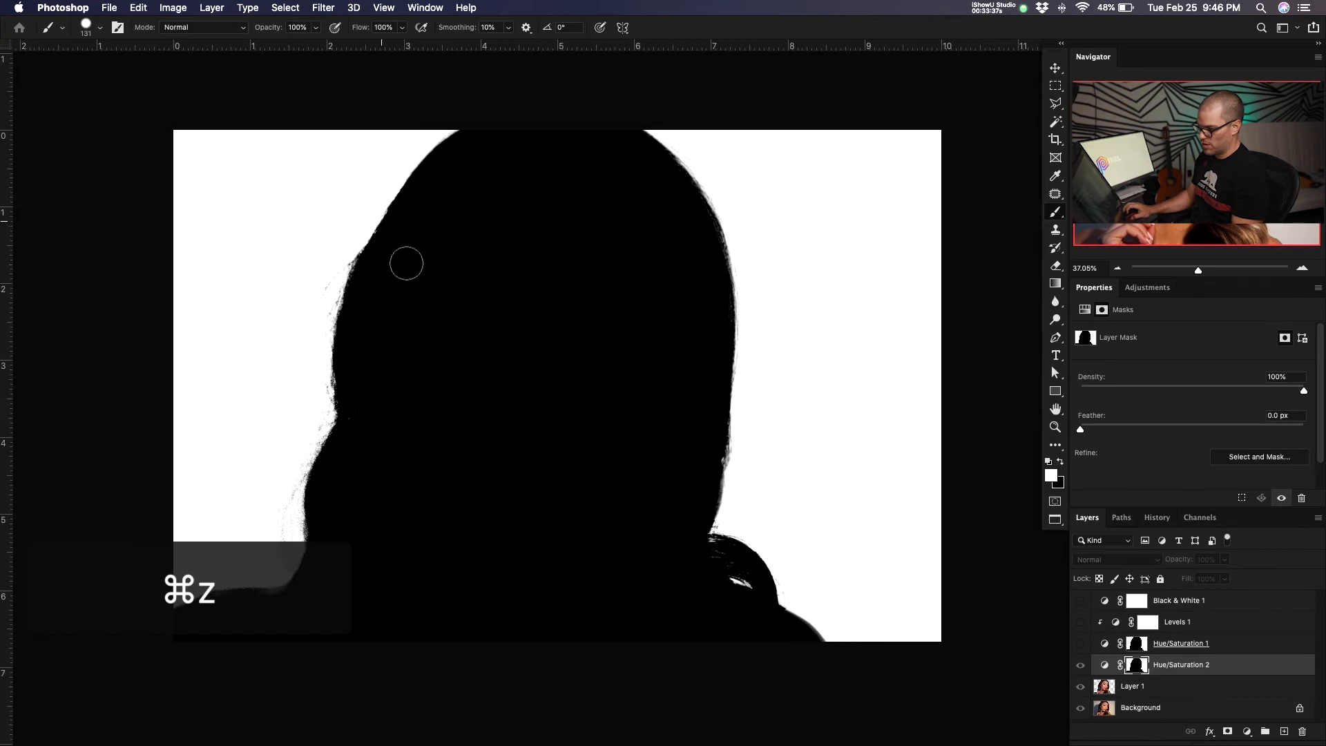
click(341, 242)
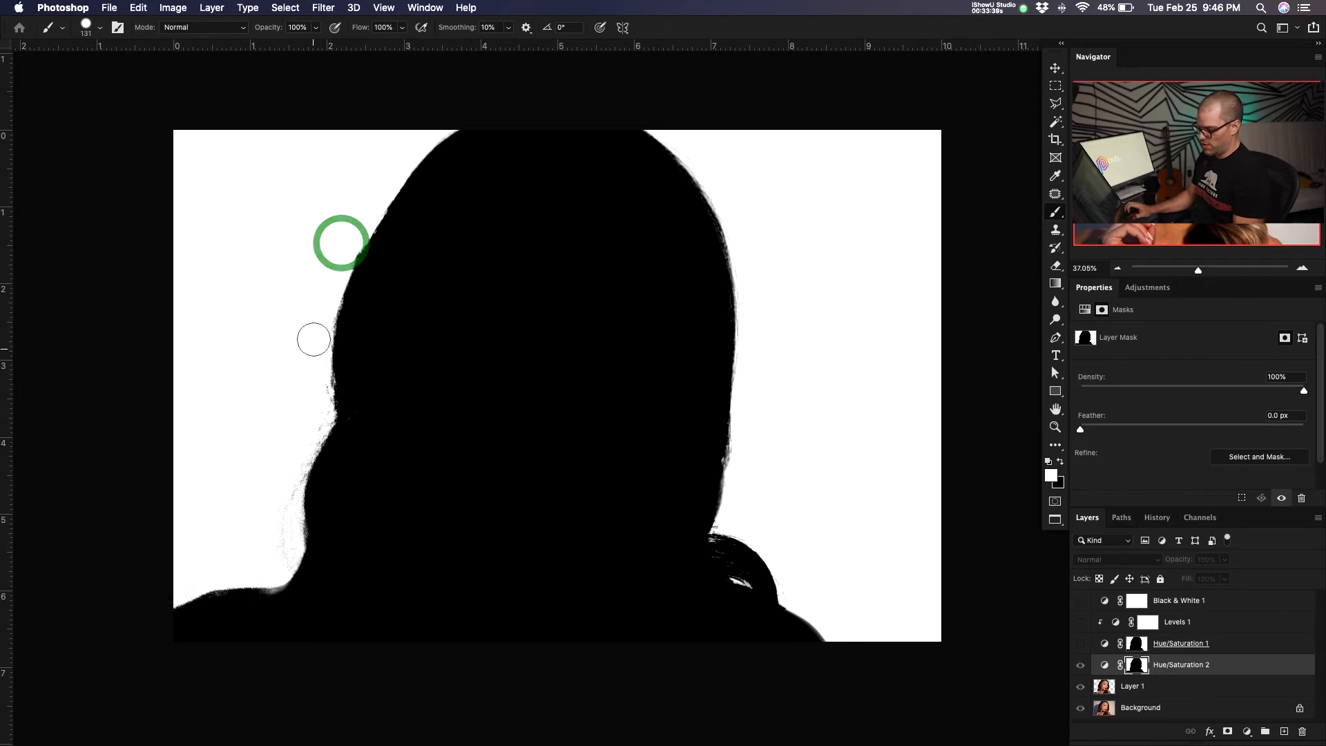
key(super+z)
Swap the painting colour to black, try a curved stroke in the mask's white area beside the hair, and undo it
key(x)
mouse_move(702, 161)
mouse_down()
mouse_move(735, 195)
mouse_move(765, 281)
mouse_move(778, 401)
mouse_up()
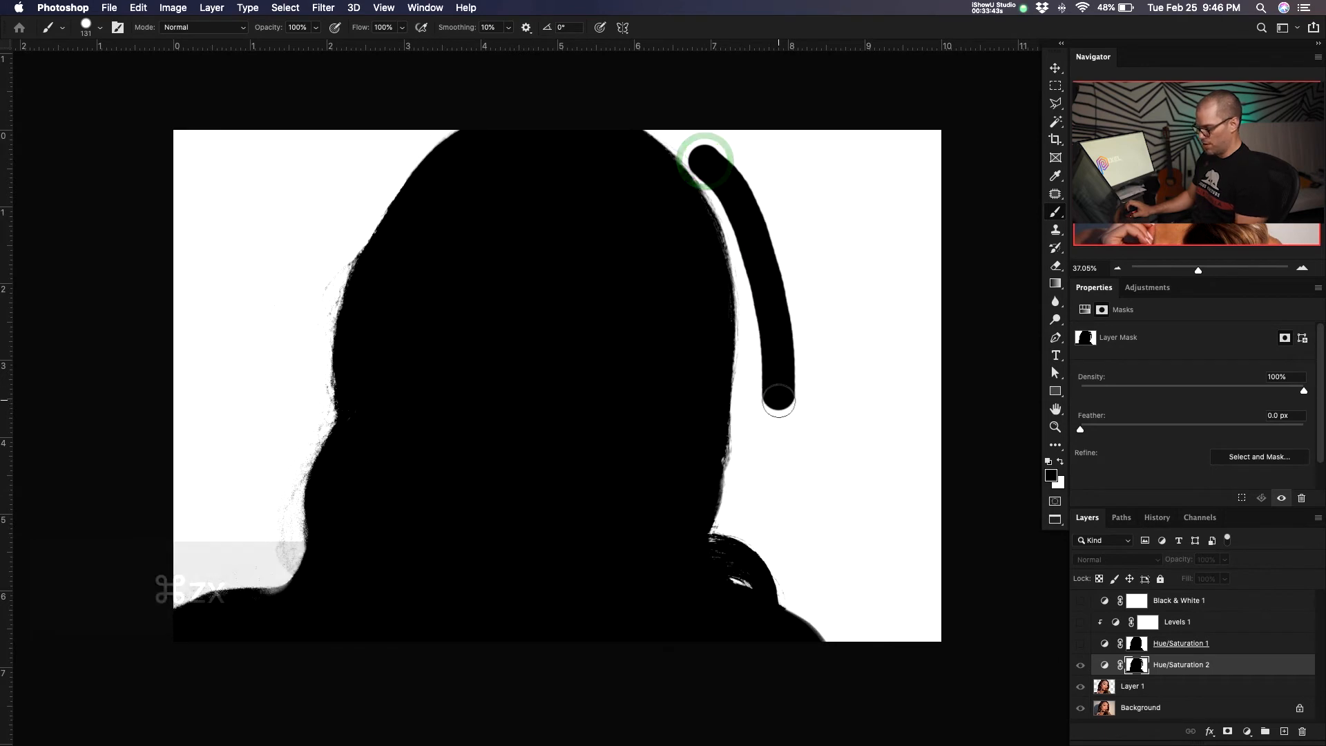
key(super+z)
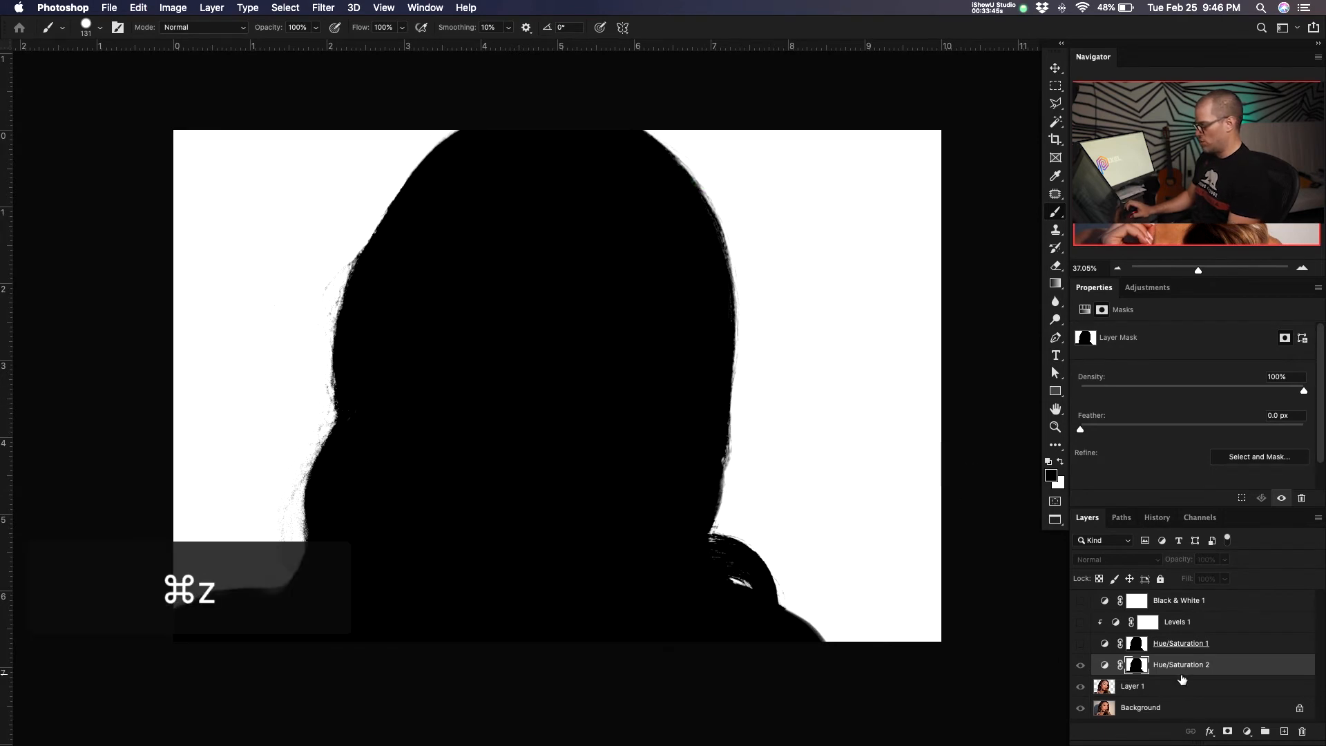
Return to the normal image, compare it with the Hue/Saturation 2 layer hidden and shown, and display that layer's mask again
alt+click(1136, 665)
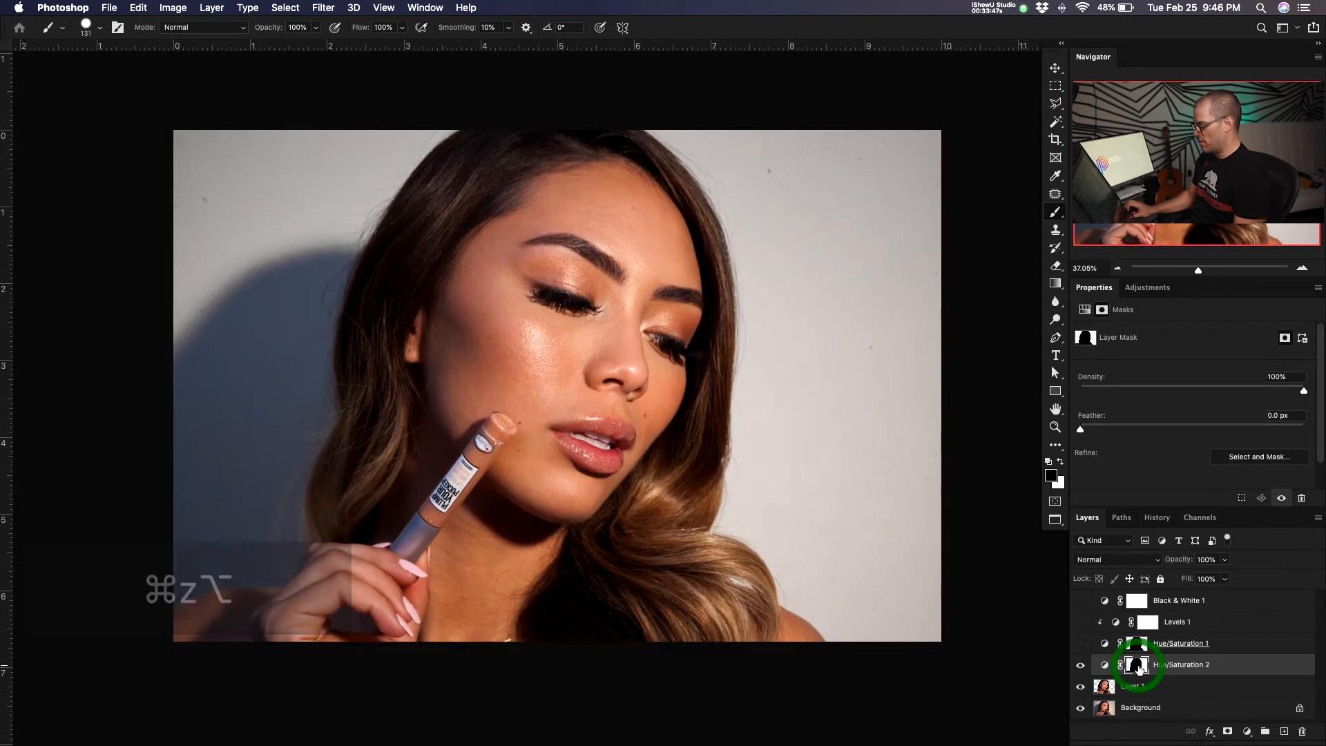
click(1081, 665)
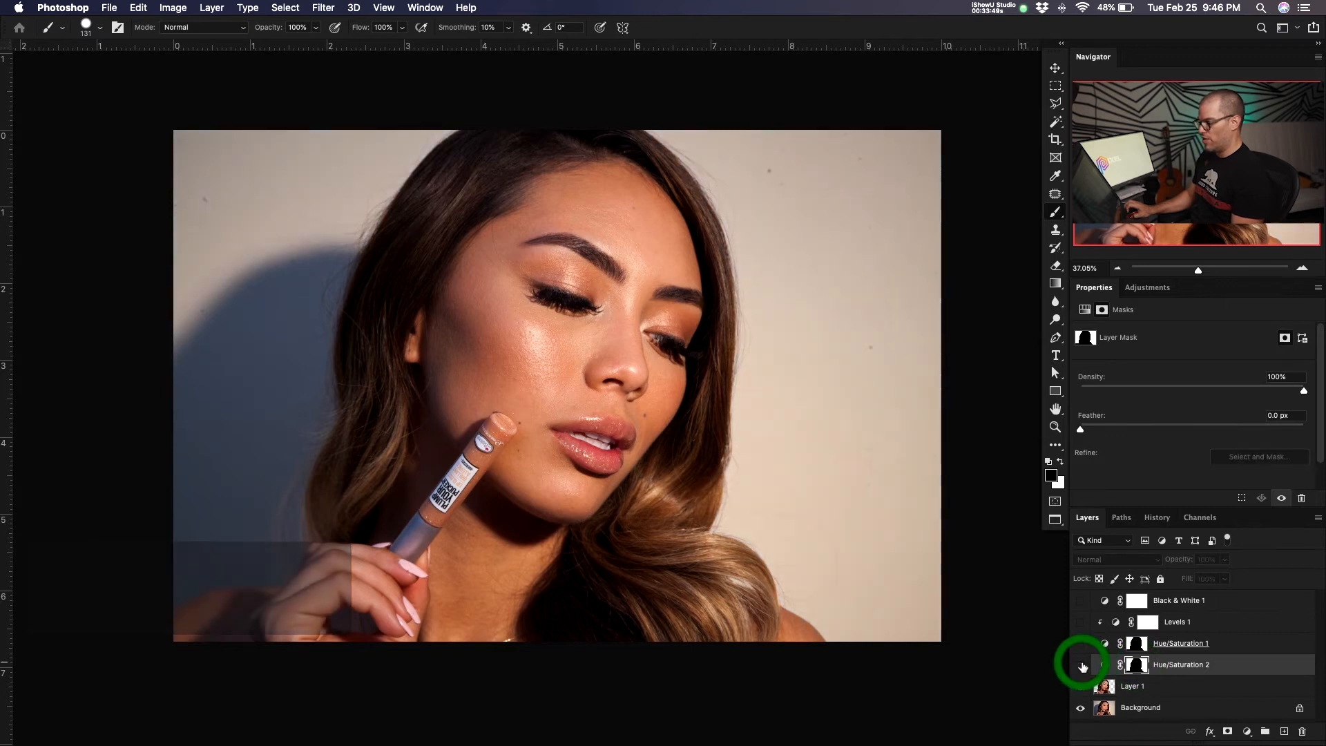
click(1081, 665)
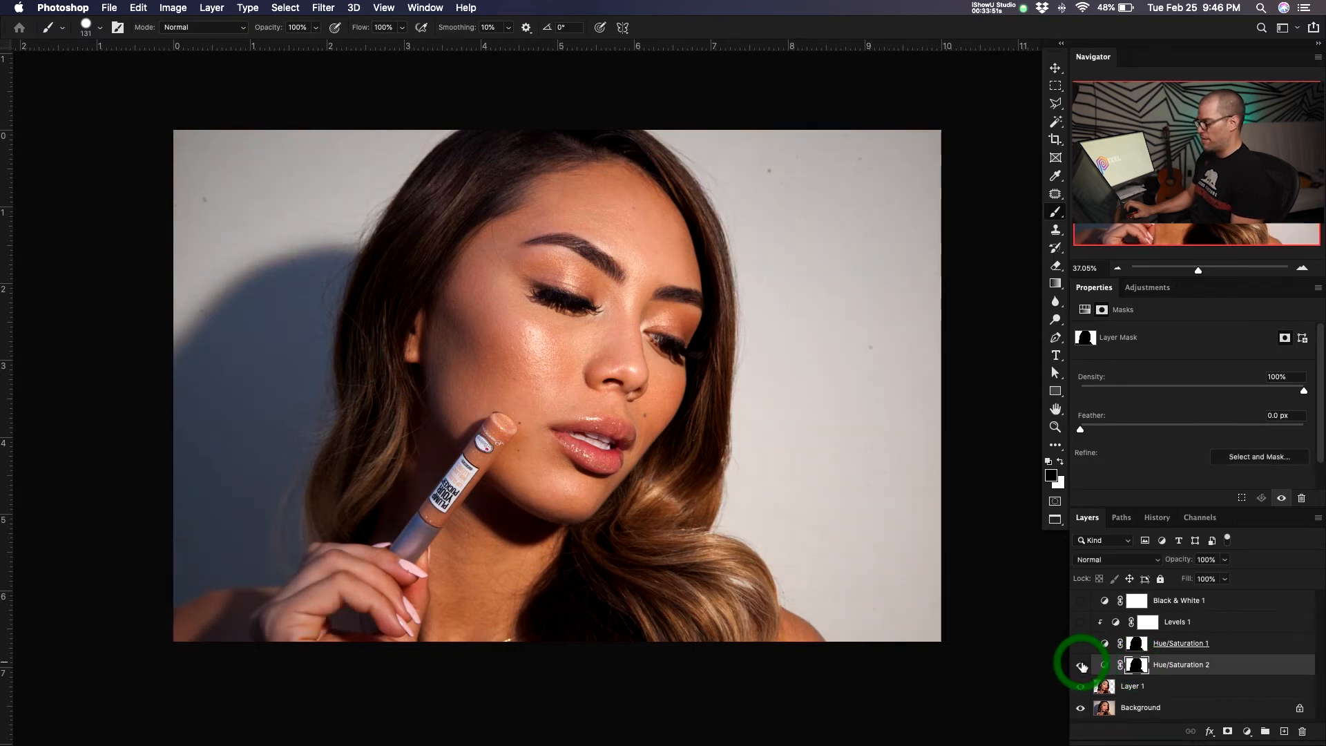
alt+click(1136, 665)
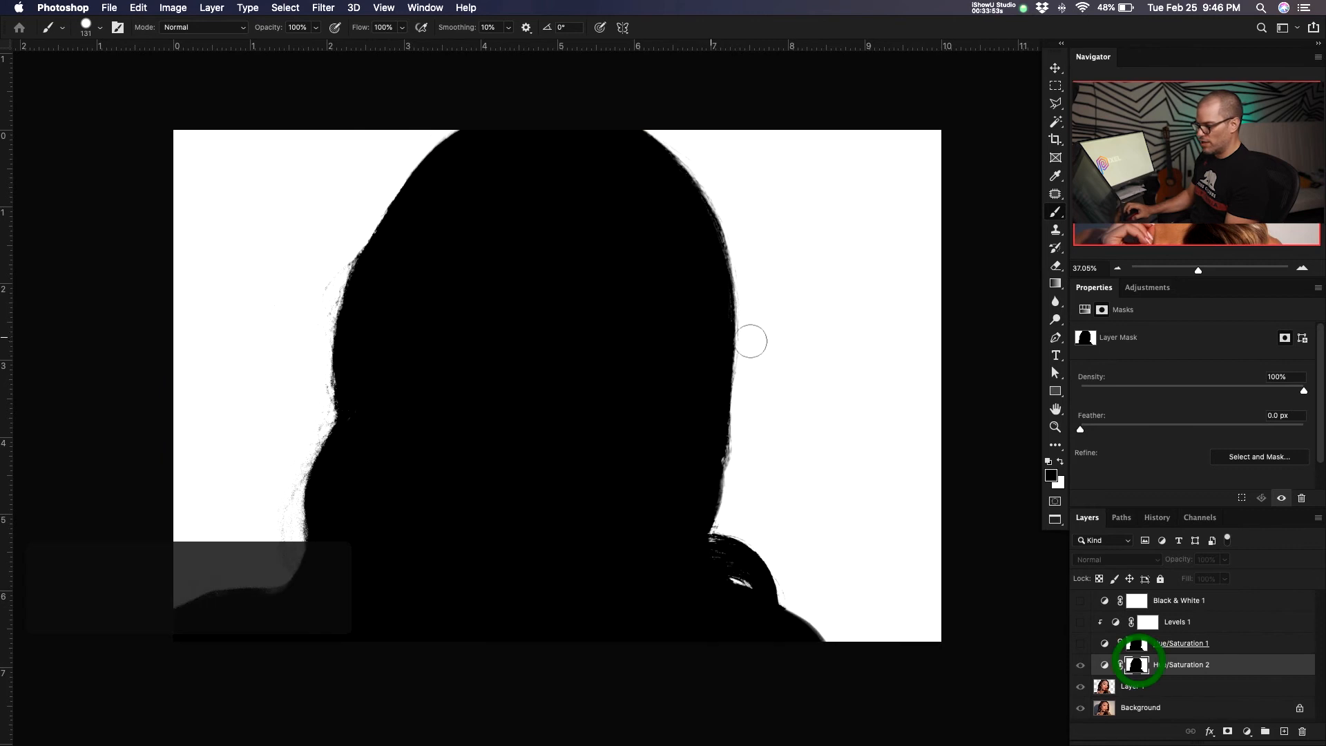
Examine the edges of the Hue/Saturation 2 mask around the model's hair up close, and switch back to the full image
key(z)
drag(326, 280, 398, 257)
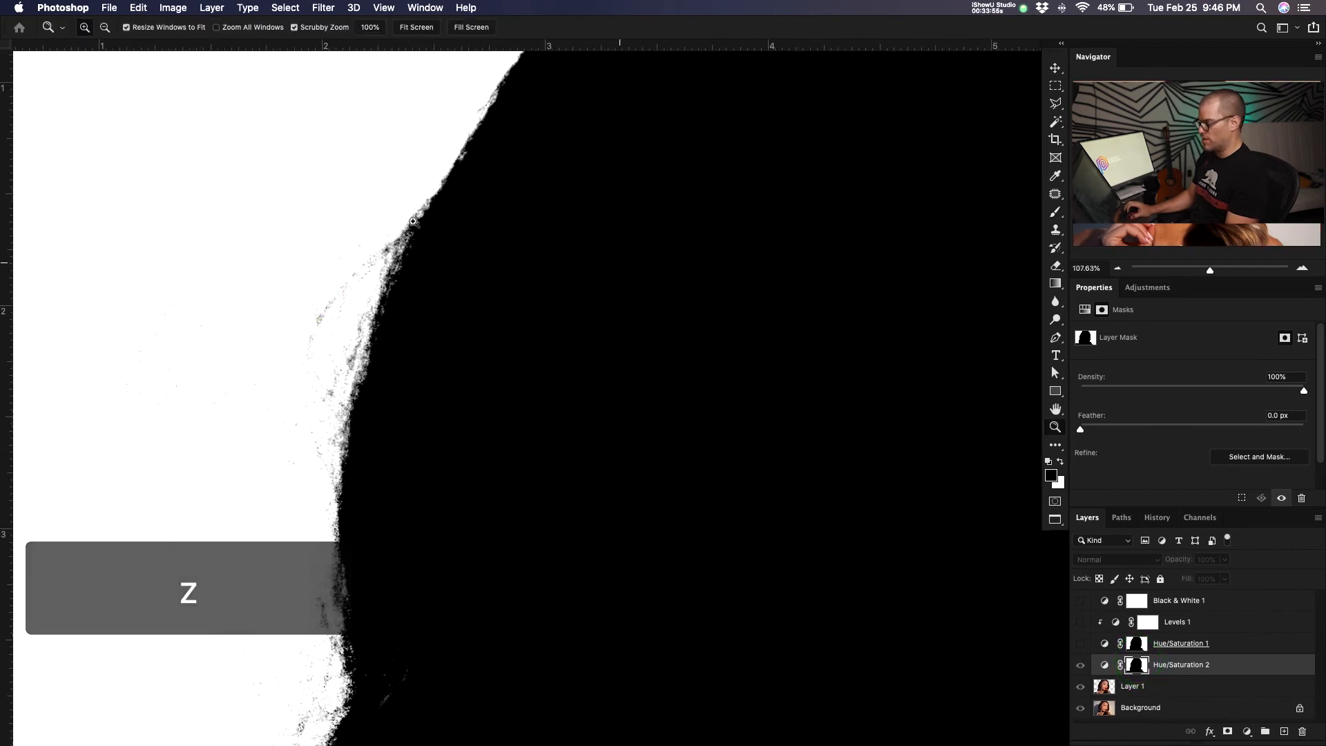
drag(627, 242, 121, 565)
drag(737, 417, 796, 592)
drag(563, 400, 843, 409)
drag(459, 396, 554, 242)
drag(695, 245, 669, 255)
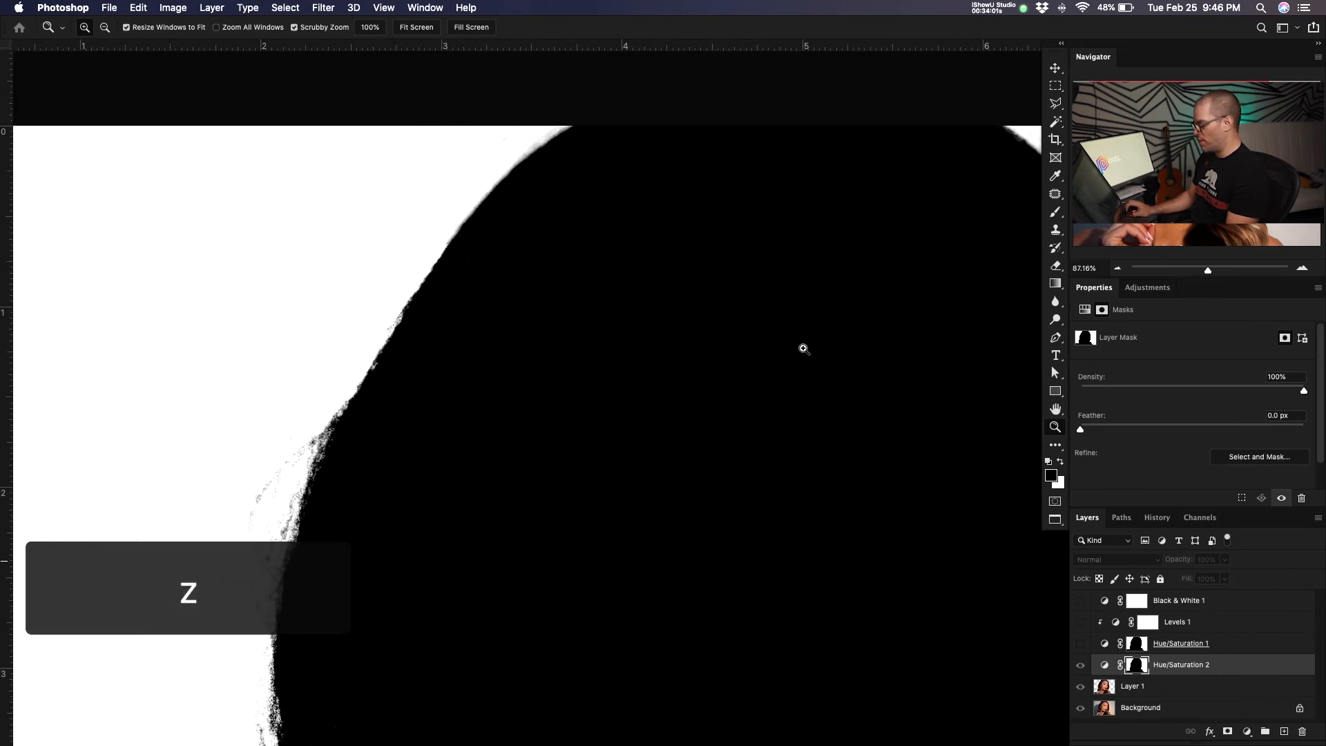
alt+click(1134, 665)
drag(710, 350, 670, 354)
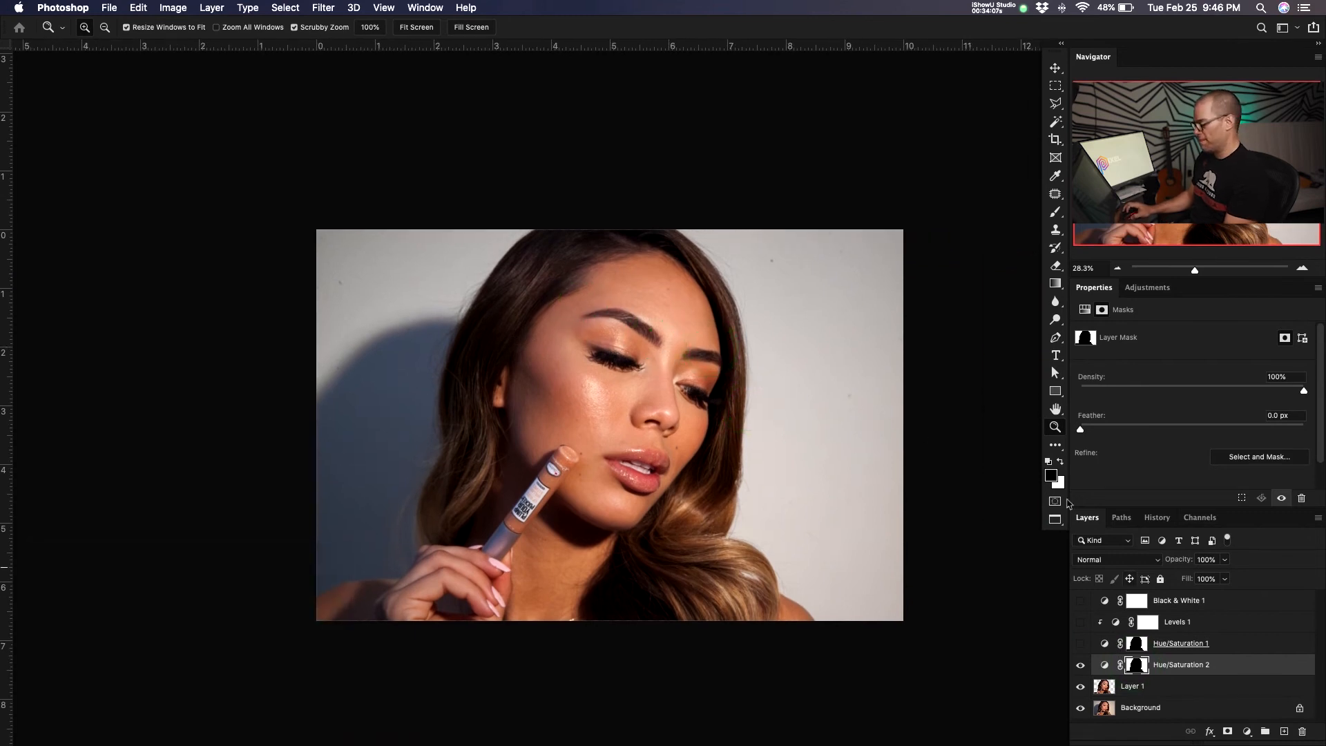
Outline the model's face, neck and hand with the Patch tool and add a Curves adjustment layer masked to that selection
click(710, 372)
drag(780, 393, 725, 350)
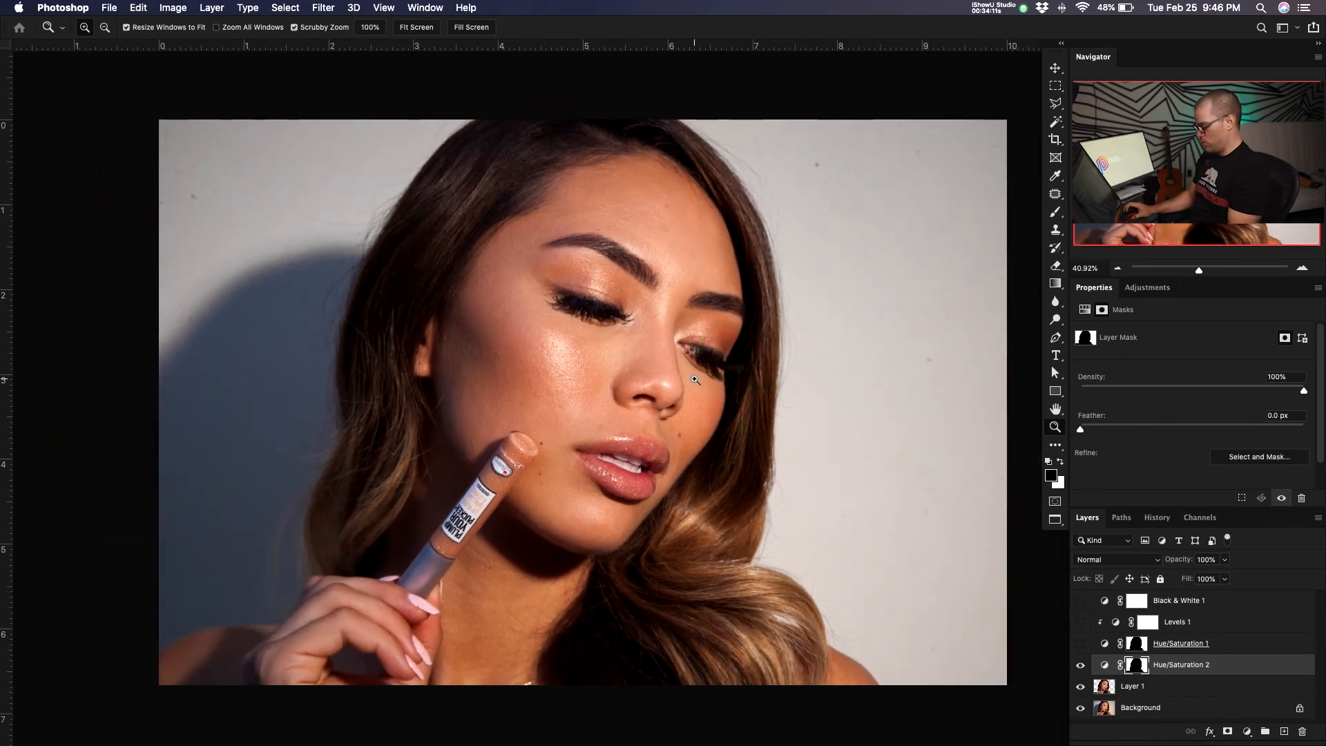
key(j)
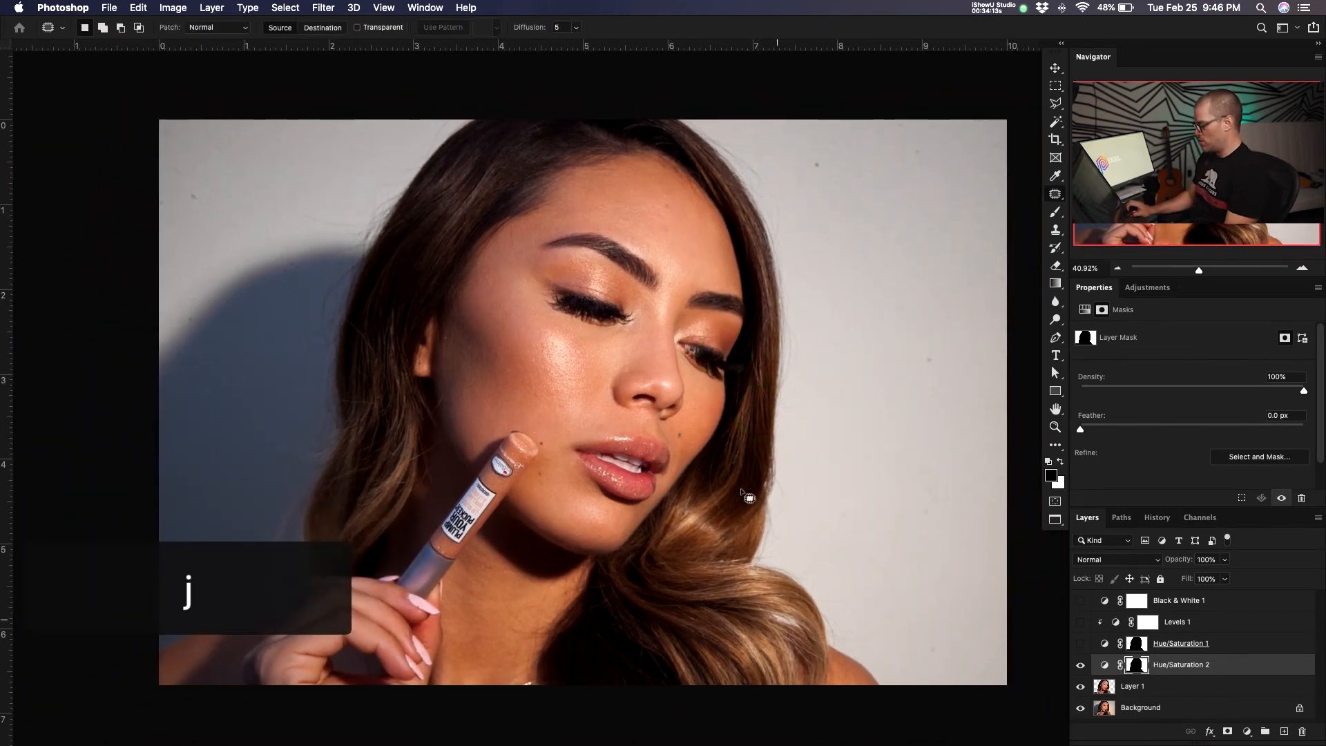
mouse_move(588, 565)
mouse_down()
mouse_move(715, 443)
mouse_move(756, 323)
mouse_move(756, 261)
mouse_move(696, 166)
mouse_move(598, 153)
mouse_move(481, 228)
mouse_move(406, 355)
mouse_move(418, 422)
mouse_move(377, 553)
mouse_move(287, 608)
mouse_move(587, 684)
mouse_up()
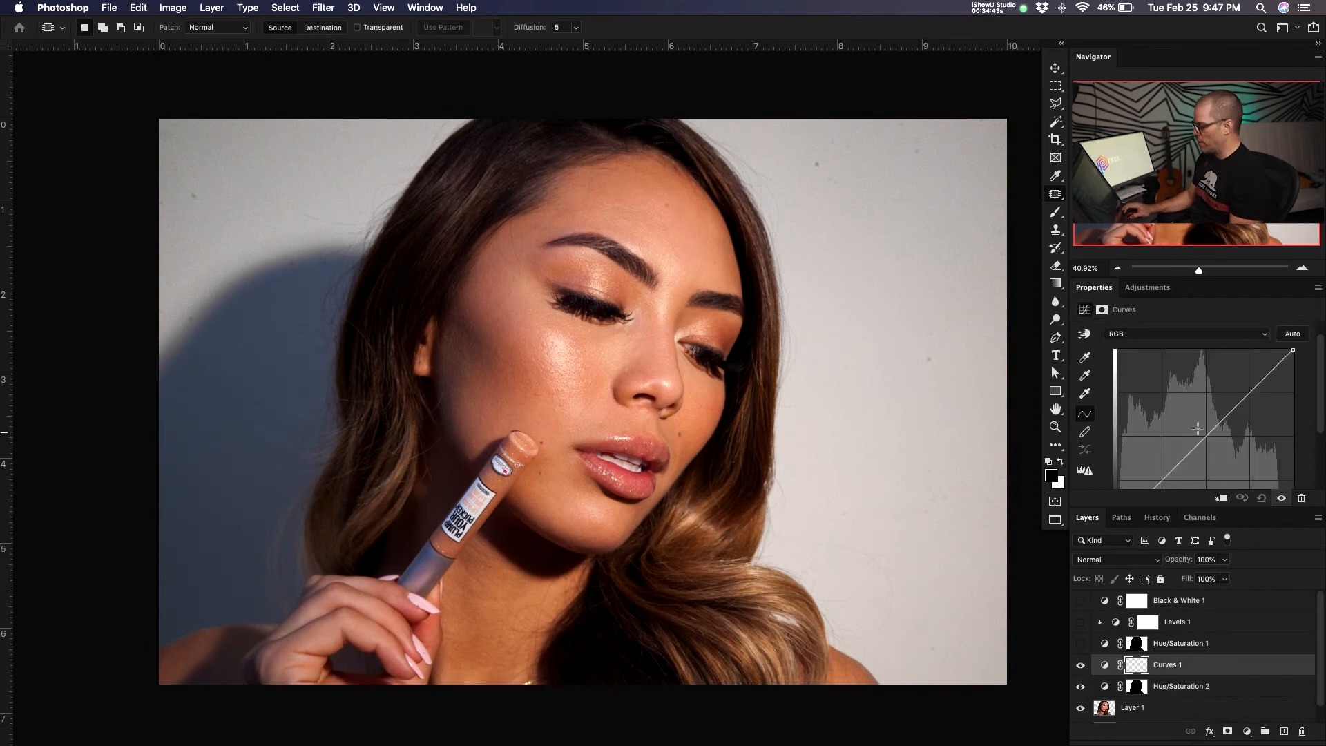
Brighten the masked area with Curves 1 by raising the RGB midtones and placing a shadow point at input 62, output 69
drag(1200, 443, 1198, 427)
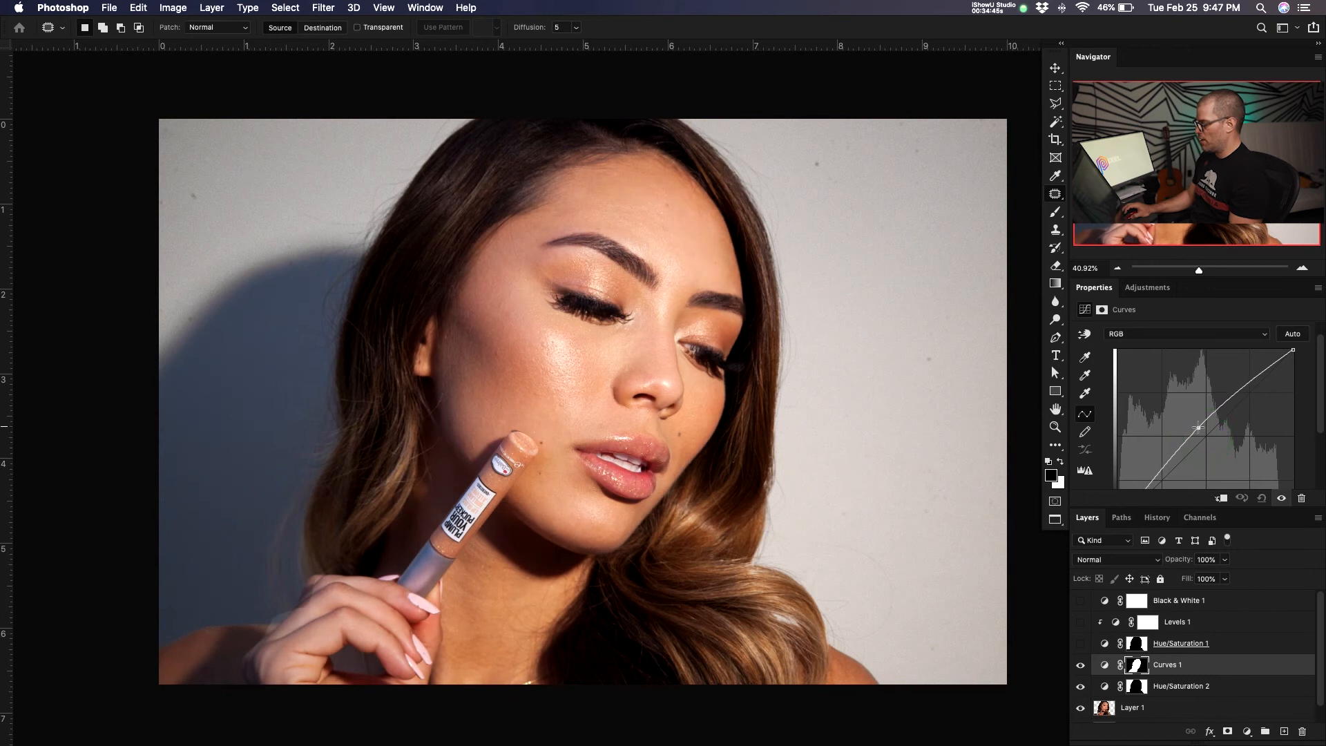
drag(1156, 476, 1158, 475)
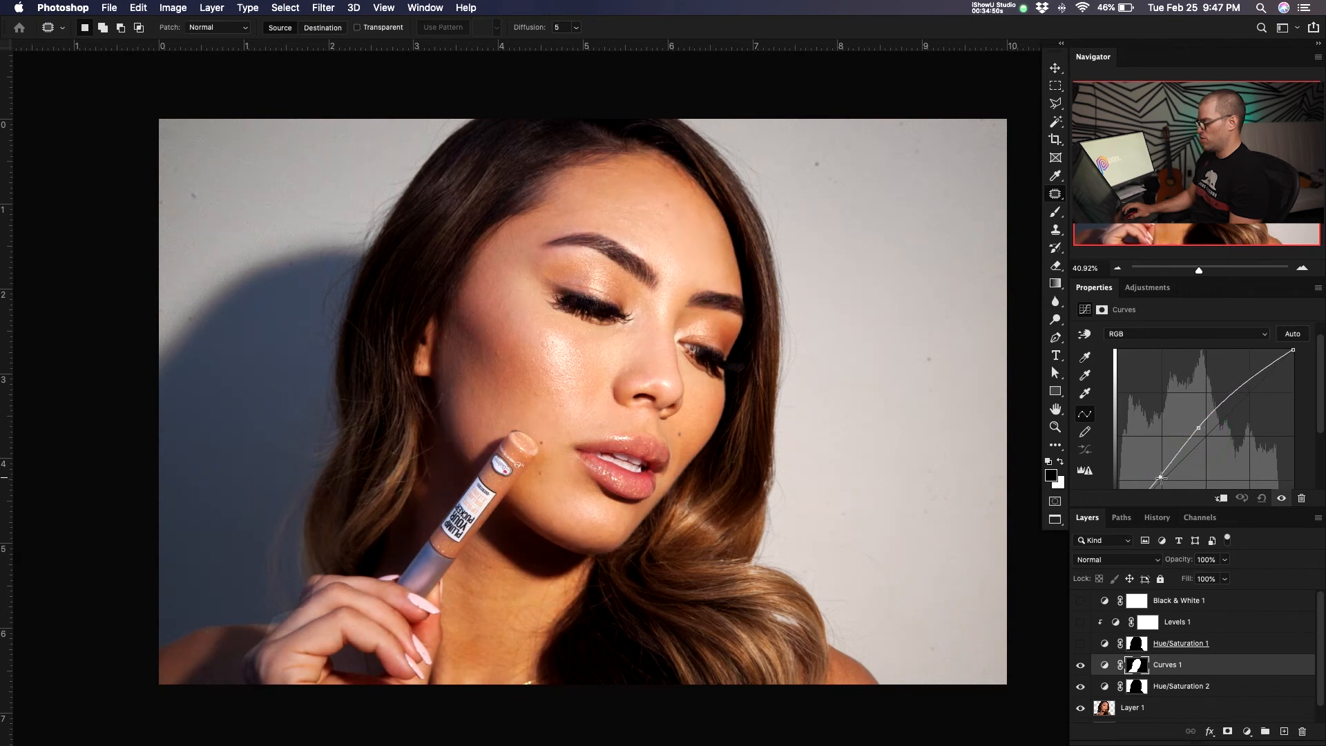
drag(1159, 477, 1172, 576)
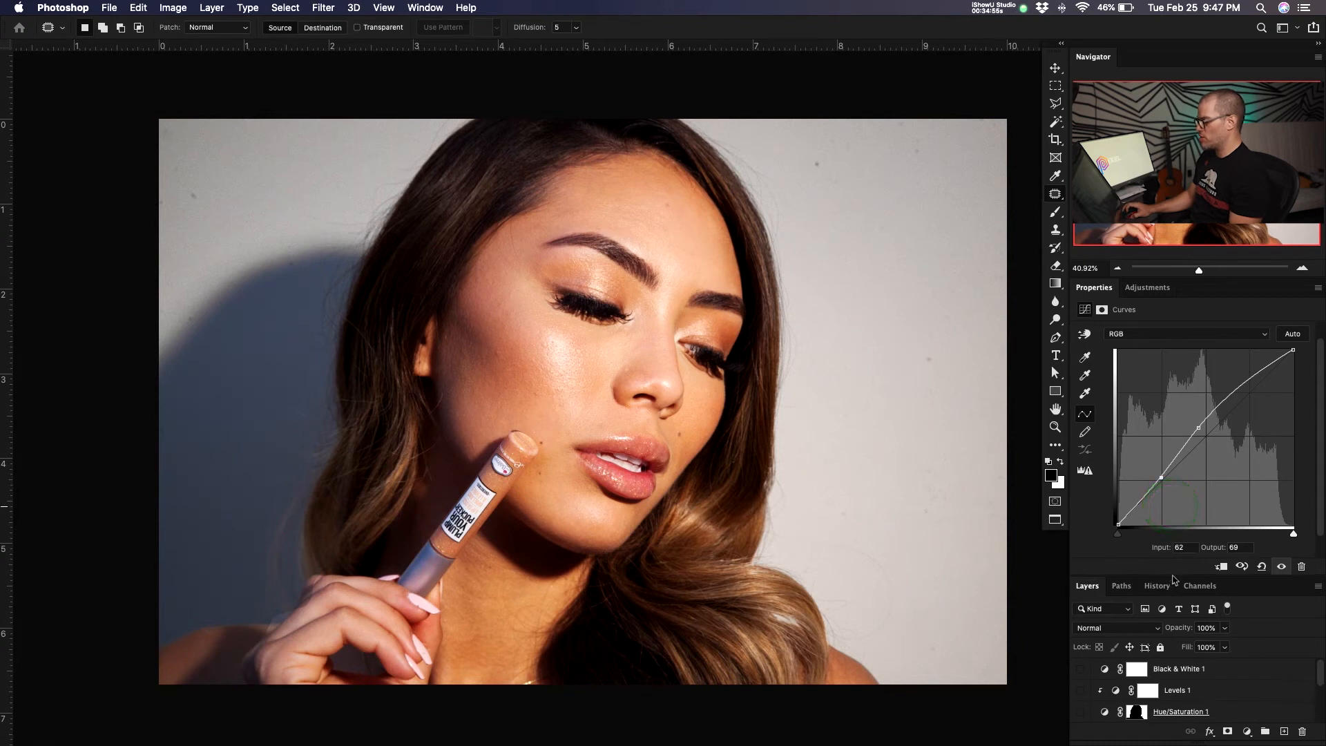
Look through the curve's colour channel choices, the document's channels and the image colour mode options
click(1158, 337)
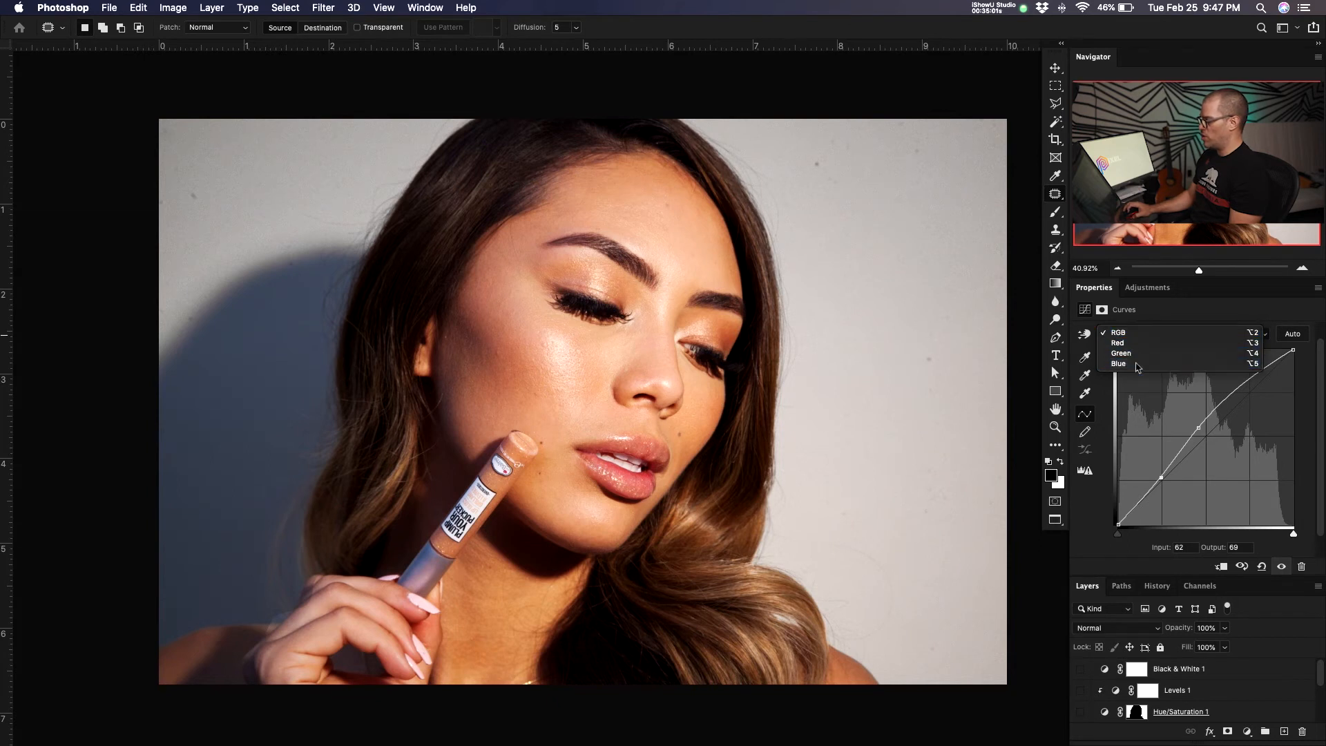
click(1112, 546)
click(1199, 585)
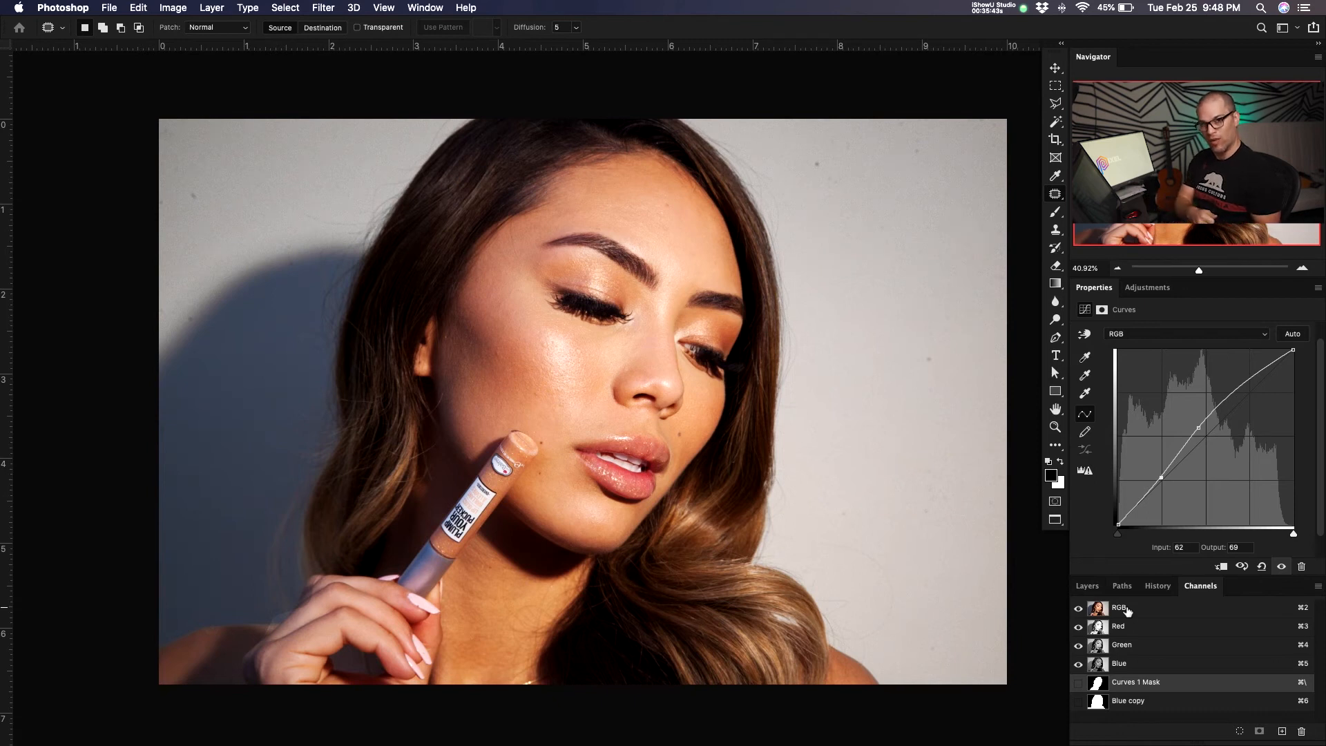
click(173, 7)
mouse_move(180, 30)
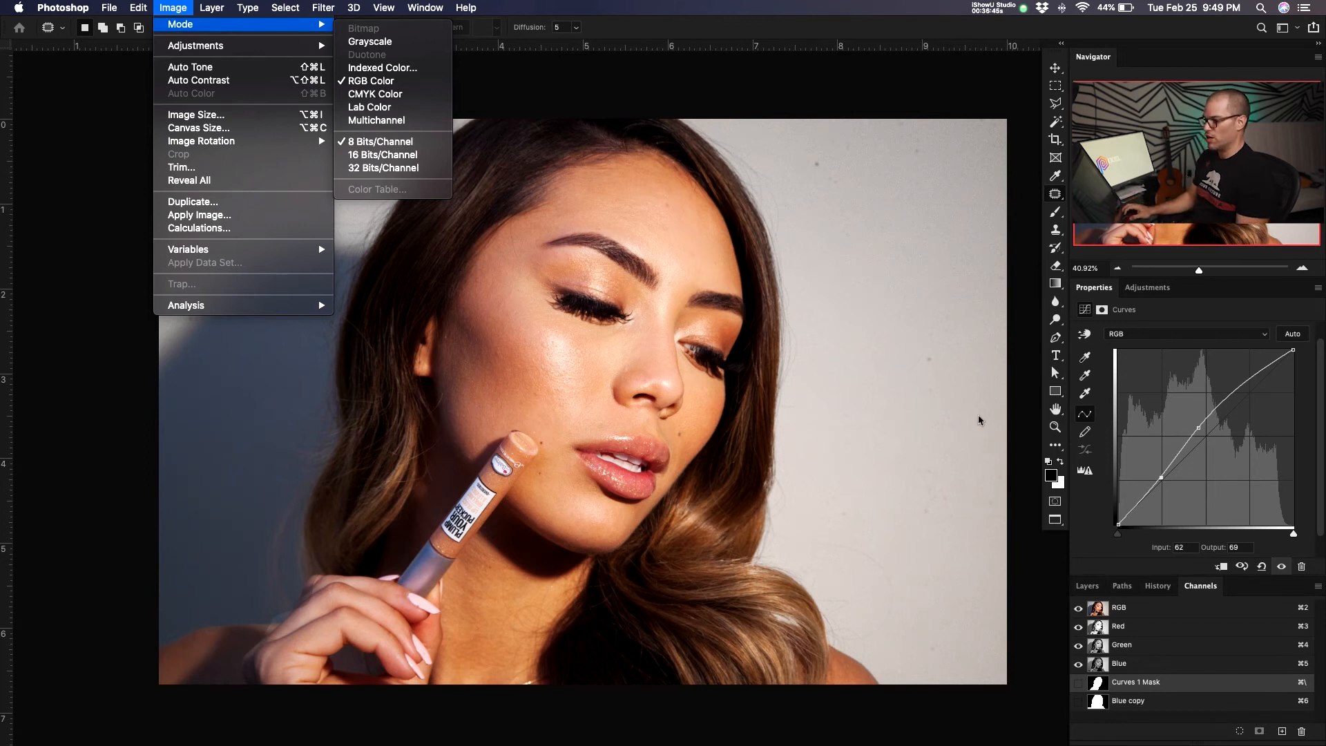
click(230, 67)
click(178, 11)
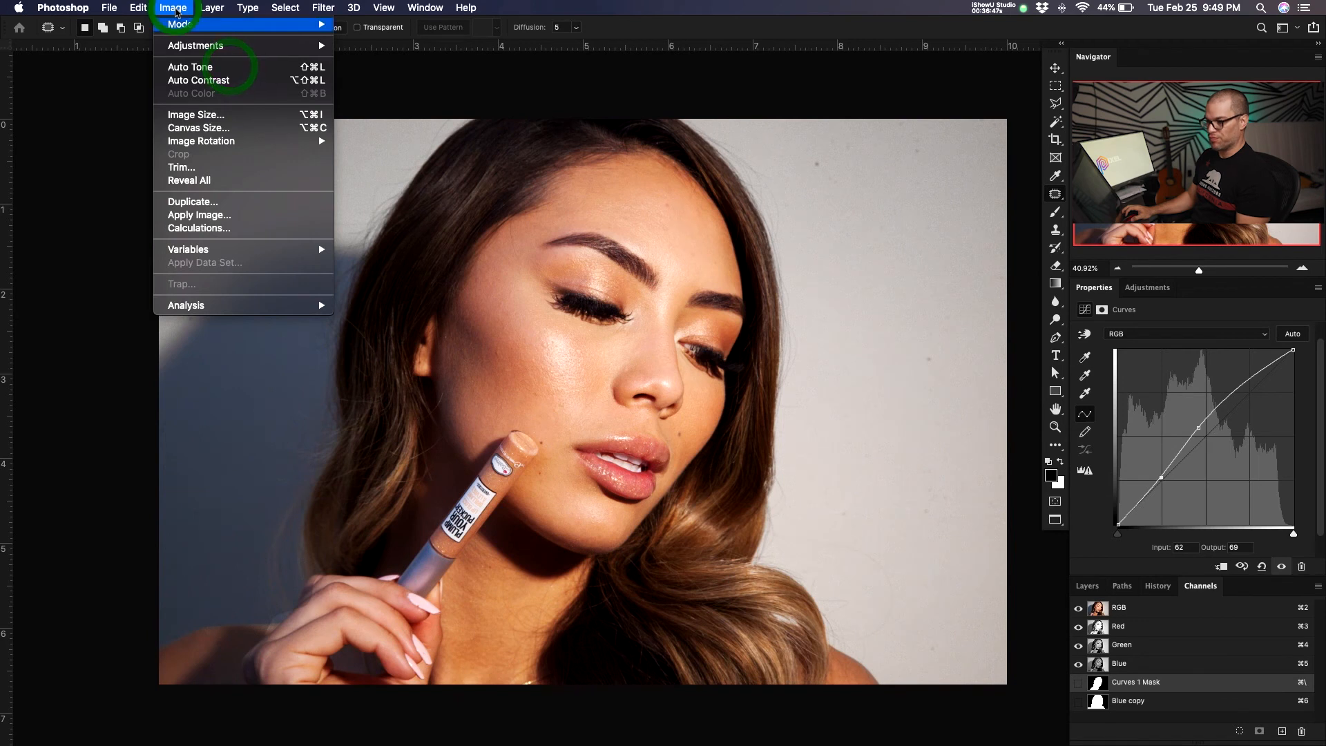
click(175, 26)
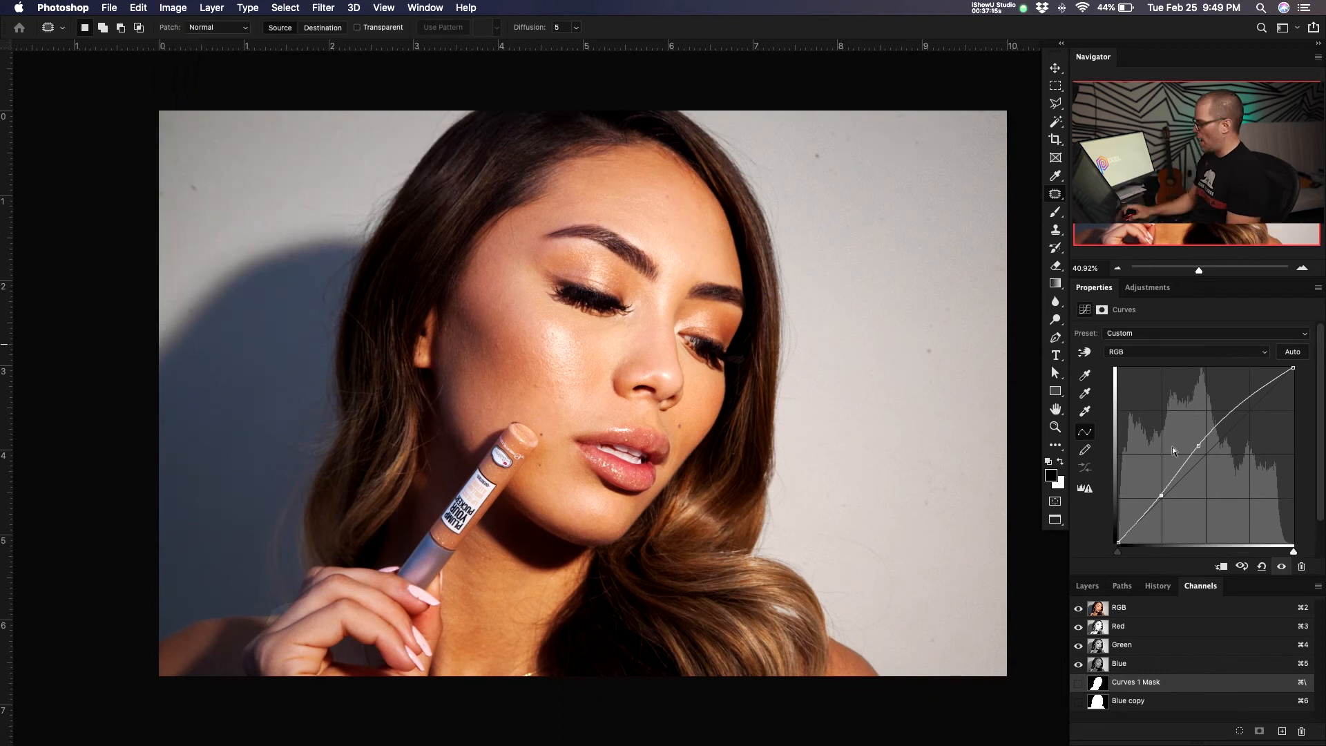
Reshape the Red channel curve of Curves 1 by moving its black point well inward and lowering its white point
click(1147, 352)
click(1145, 358)
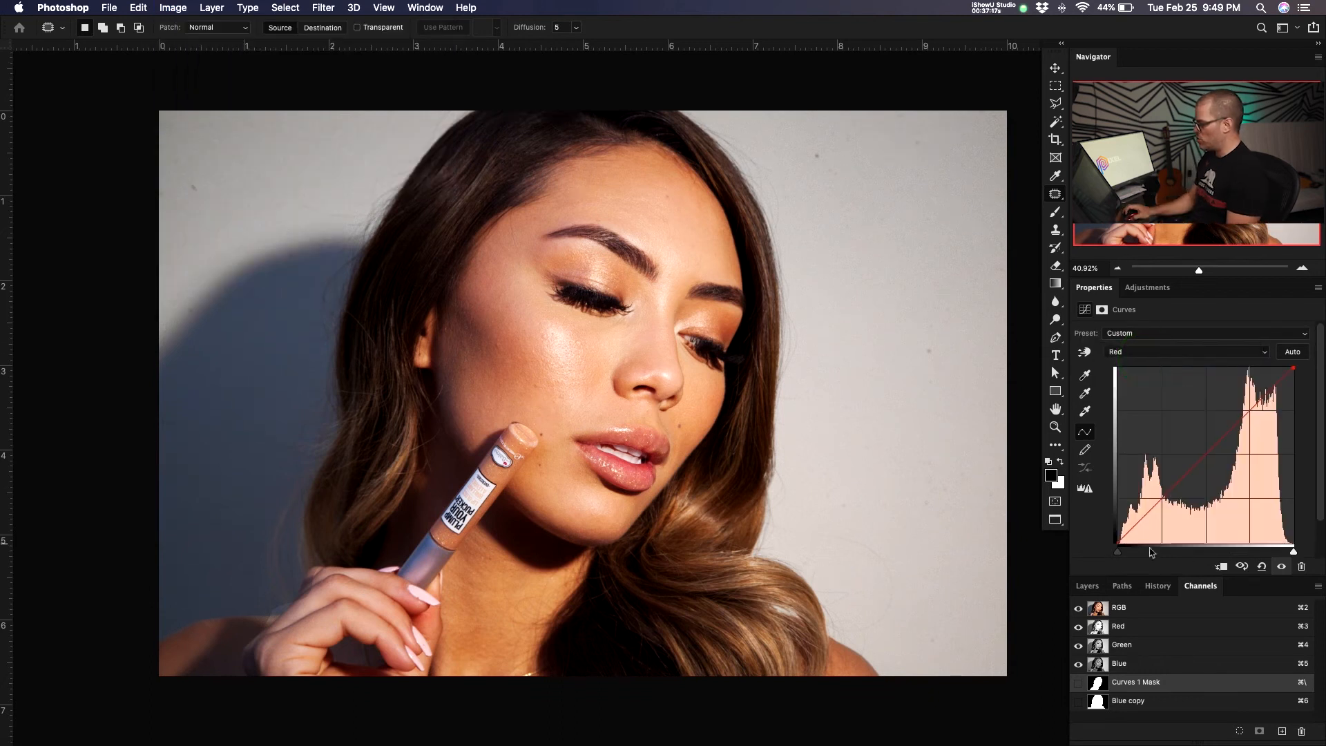
drag(1119, 542, 1174, 539)
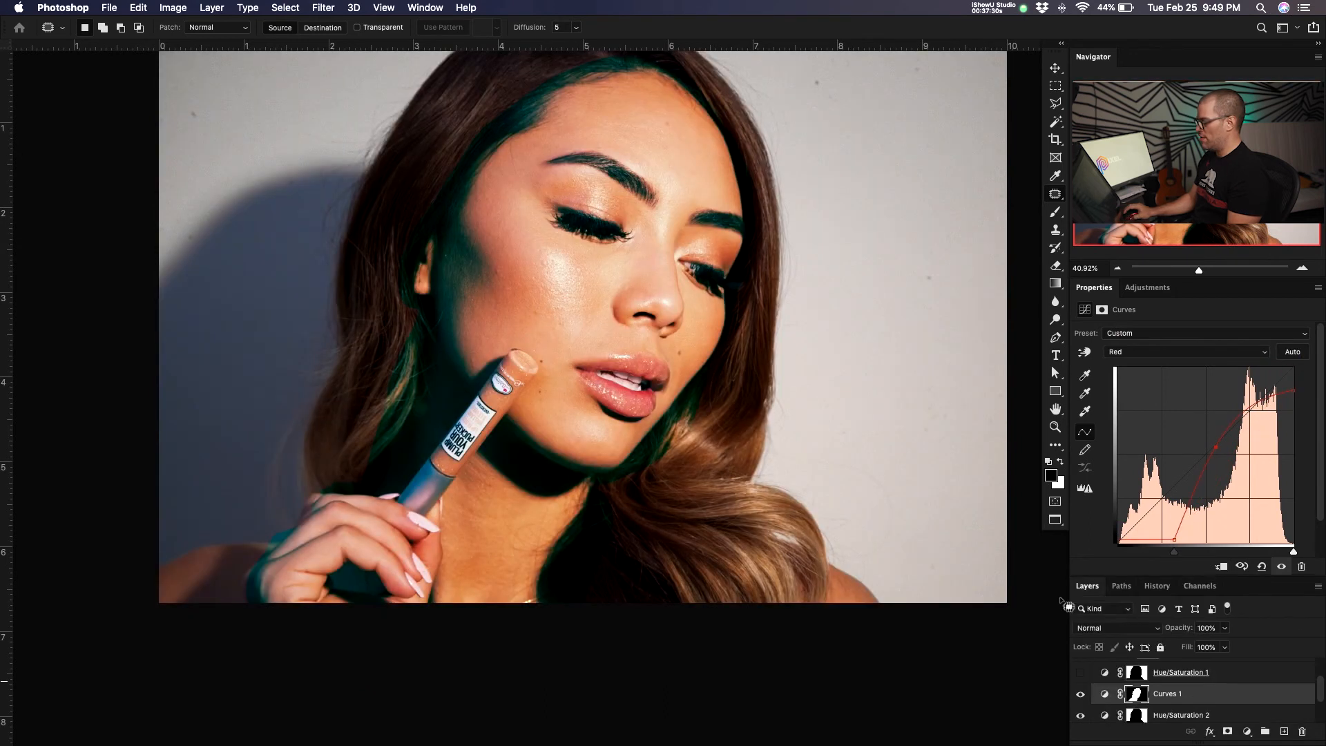
scroll(1154, 691, down, 1)
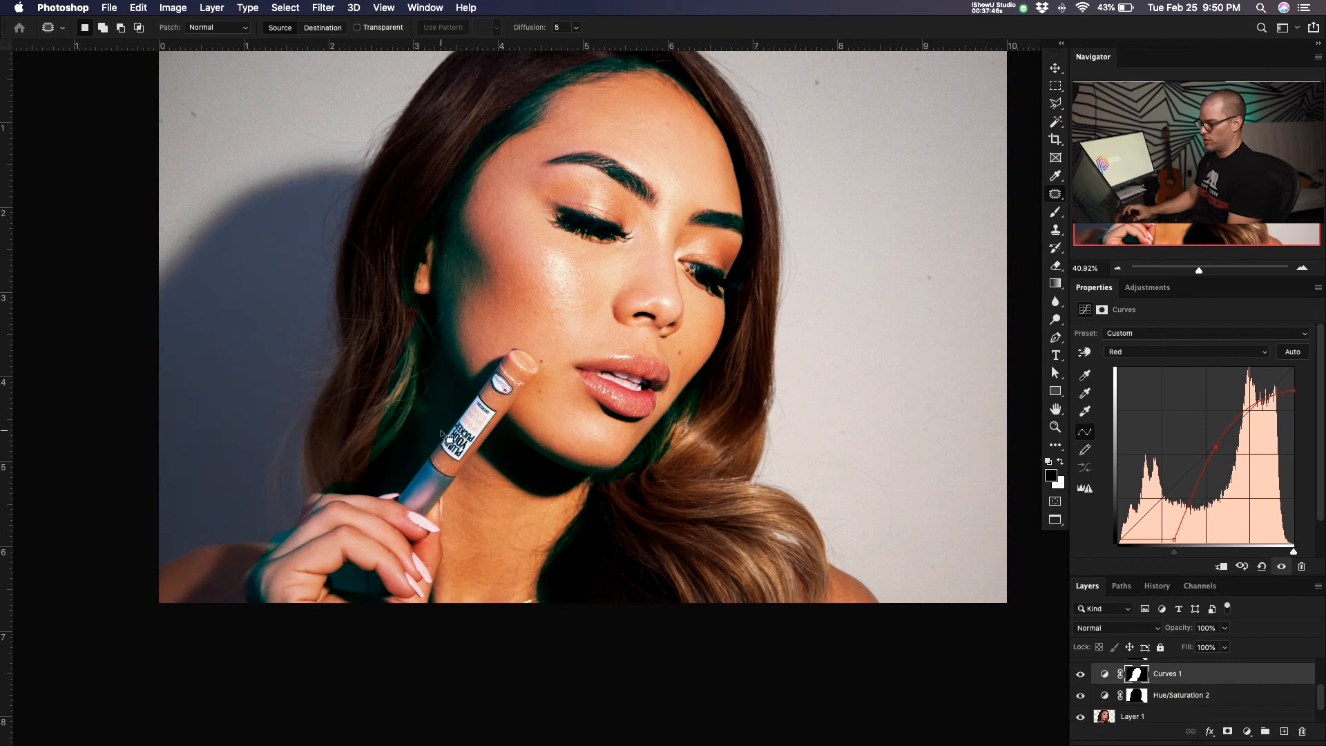
Examine up close how the Curves 1 effect ends along the model's hair beside the ear and neck
key(z)
drag(379, 373, 464, 334)
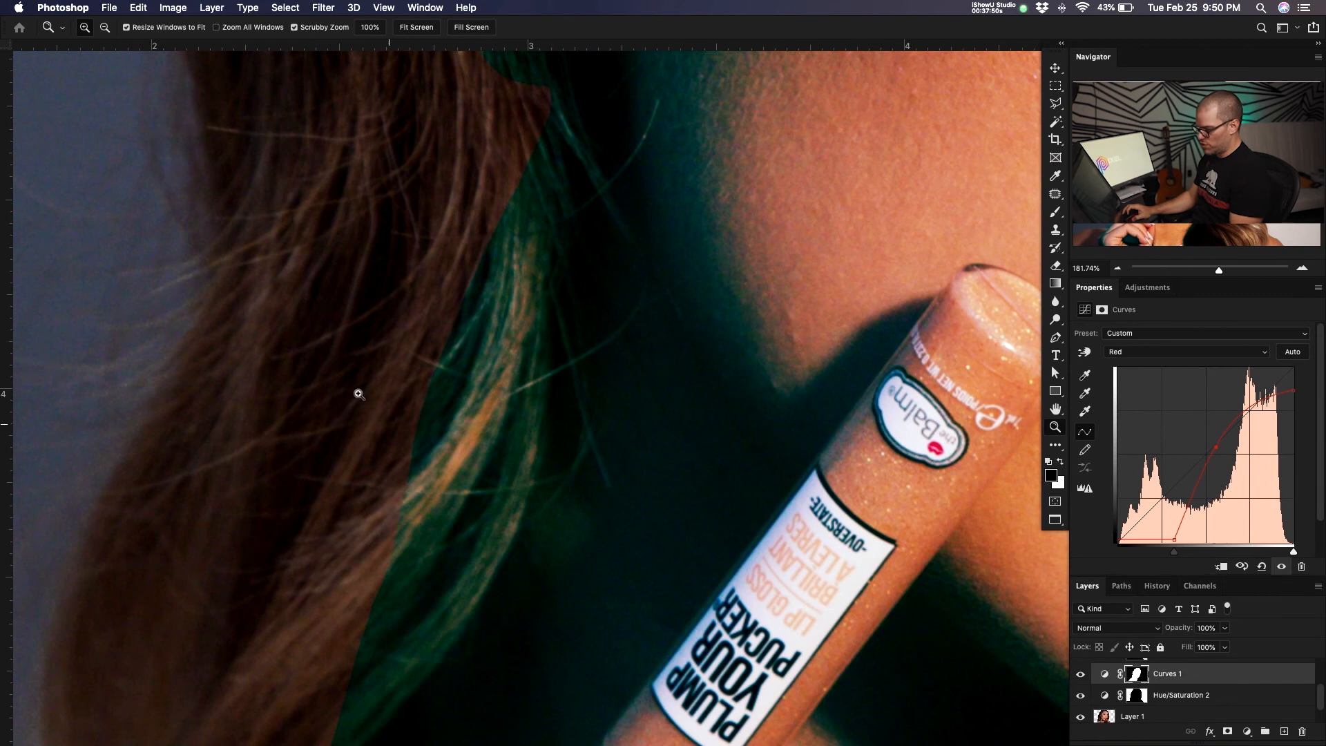
key(v)
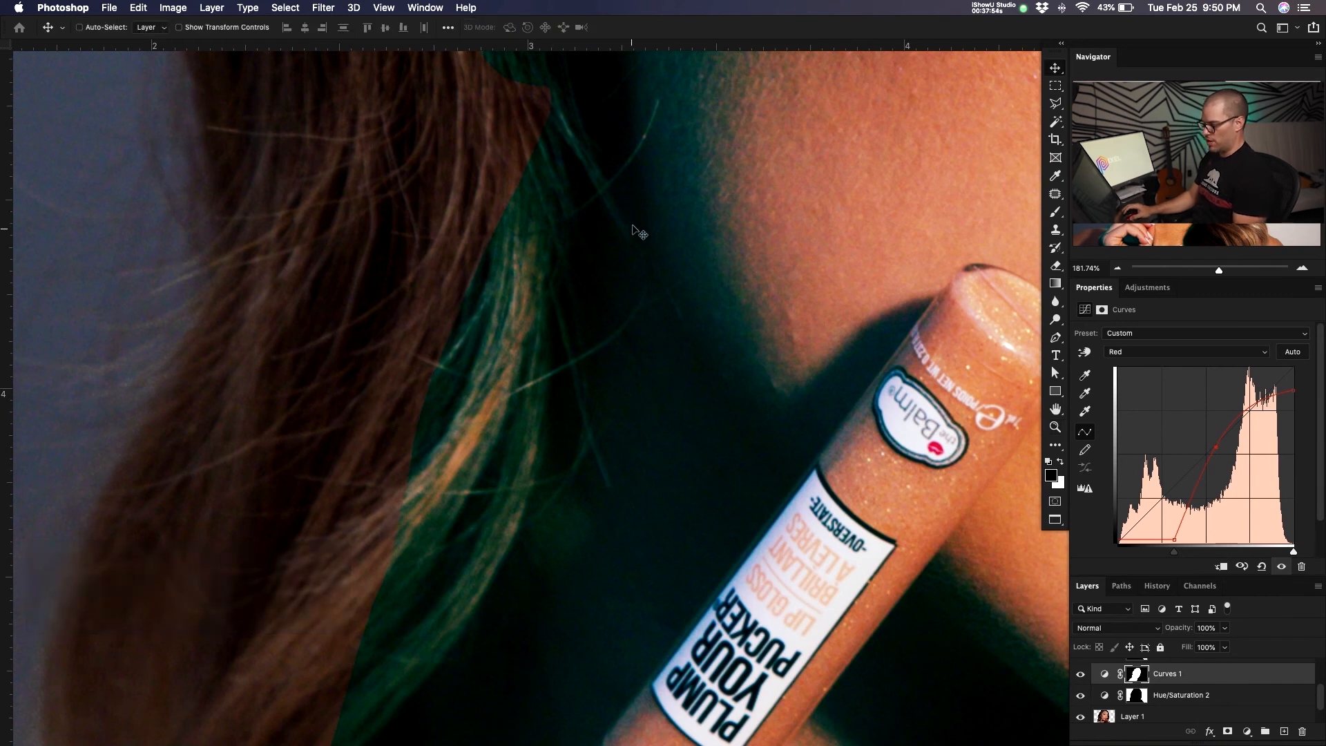
key(z)
drag(639, 226, 615, 408)
drag(681, 333, 664, 368)
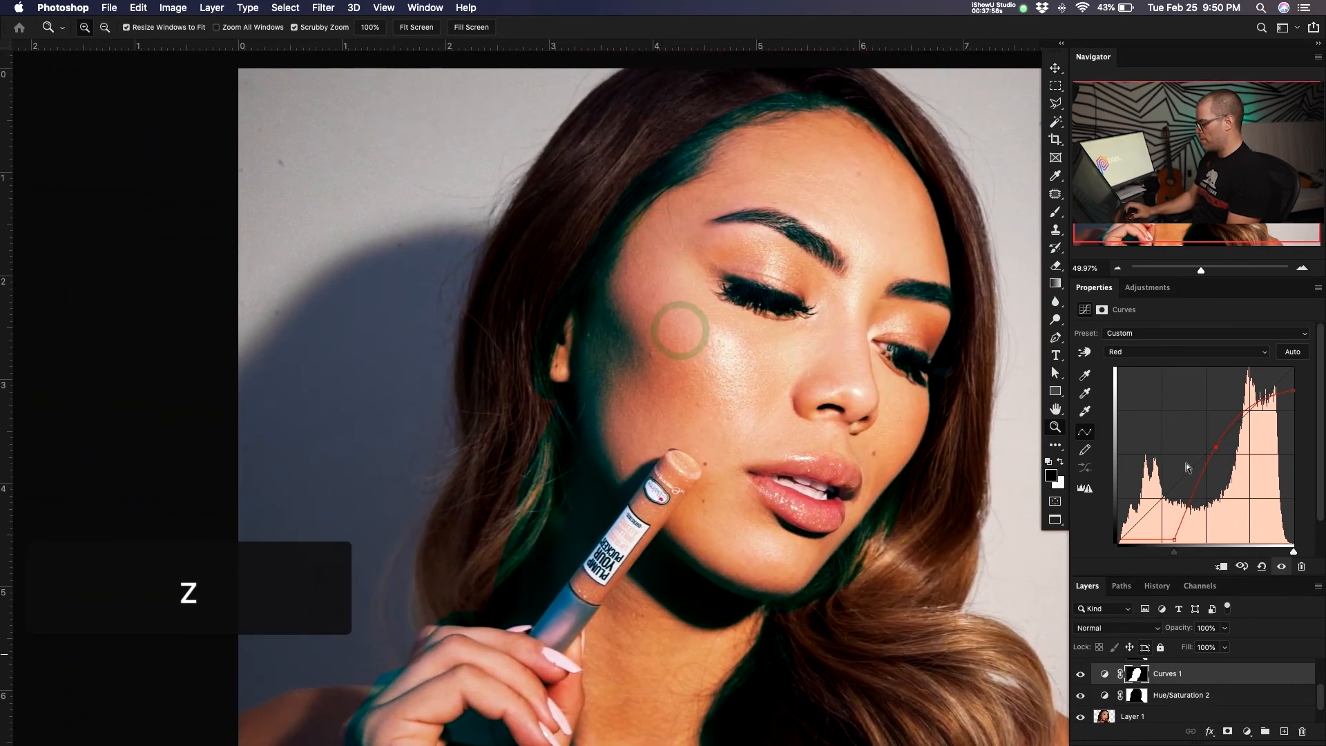
Display the Curves 1 mask, soften the brush, paint black along the mask edge beside the ear and neck, and return to the image
alt+click(1138, 680)
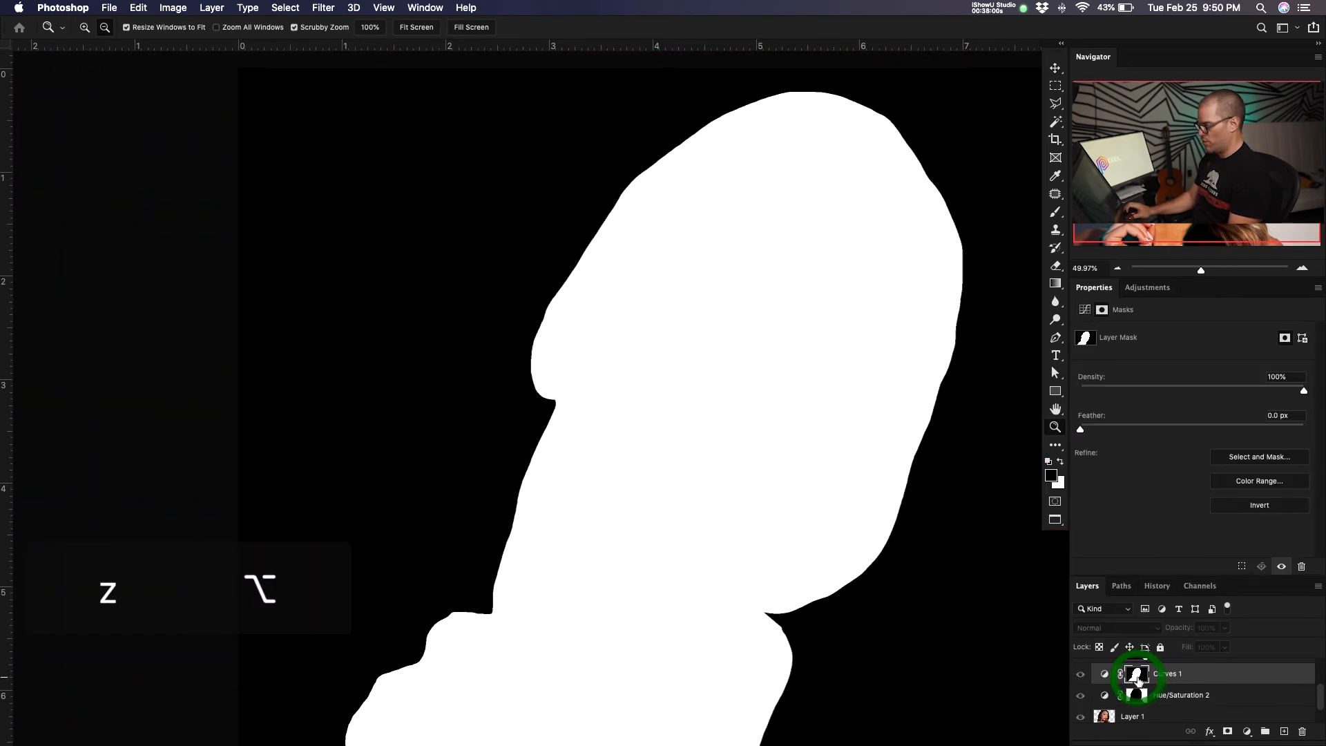
key(b)
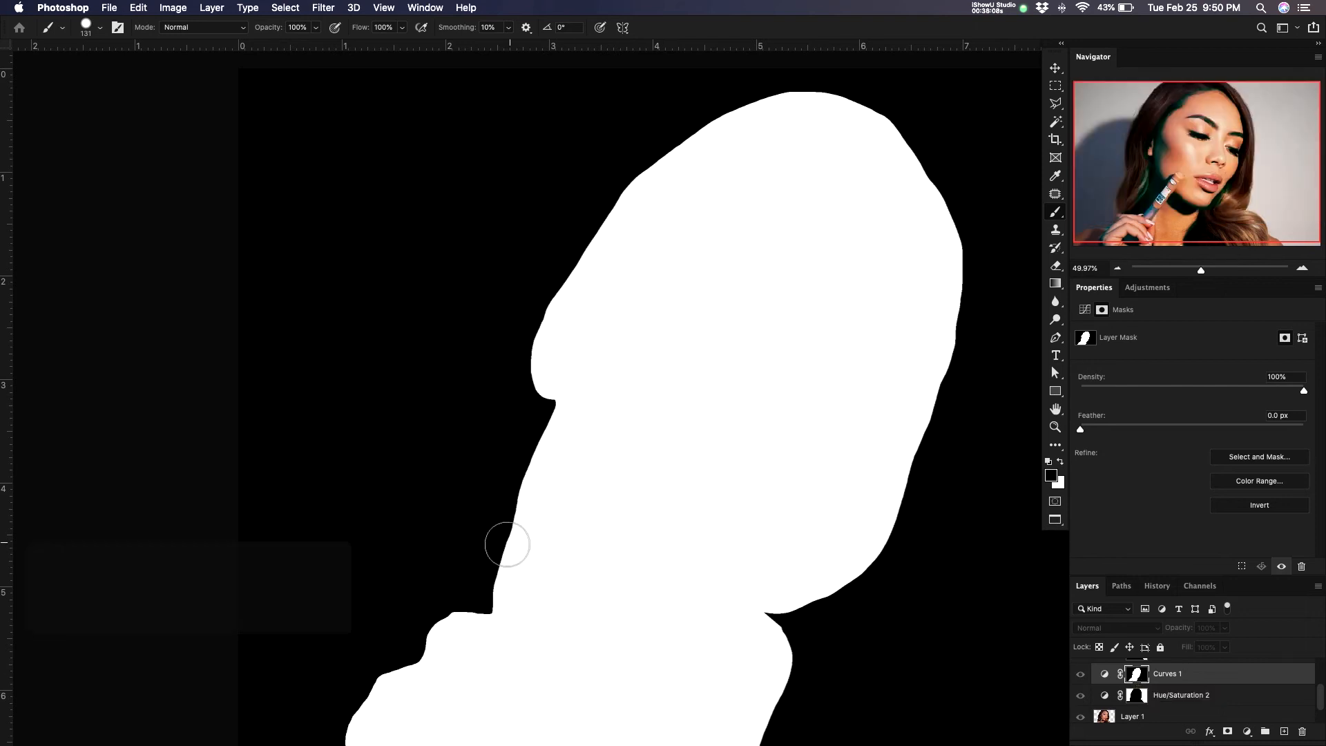
key(v)
key(b)
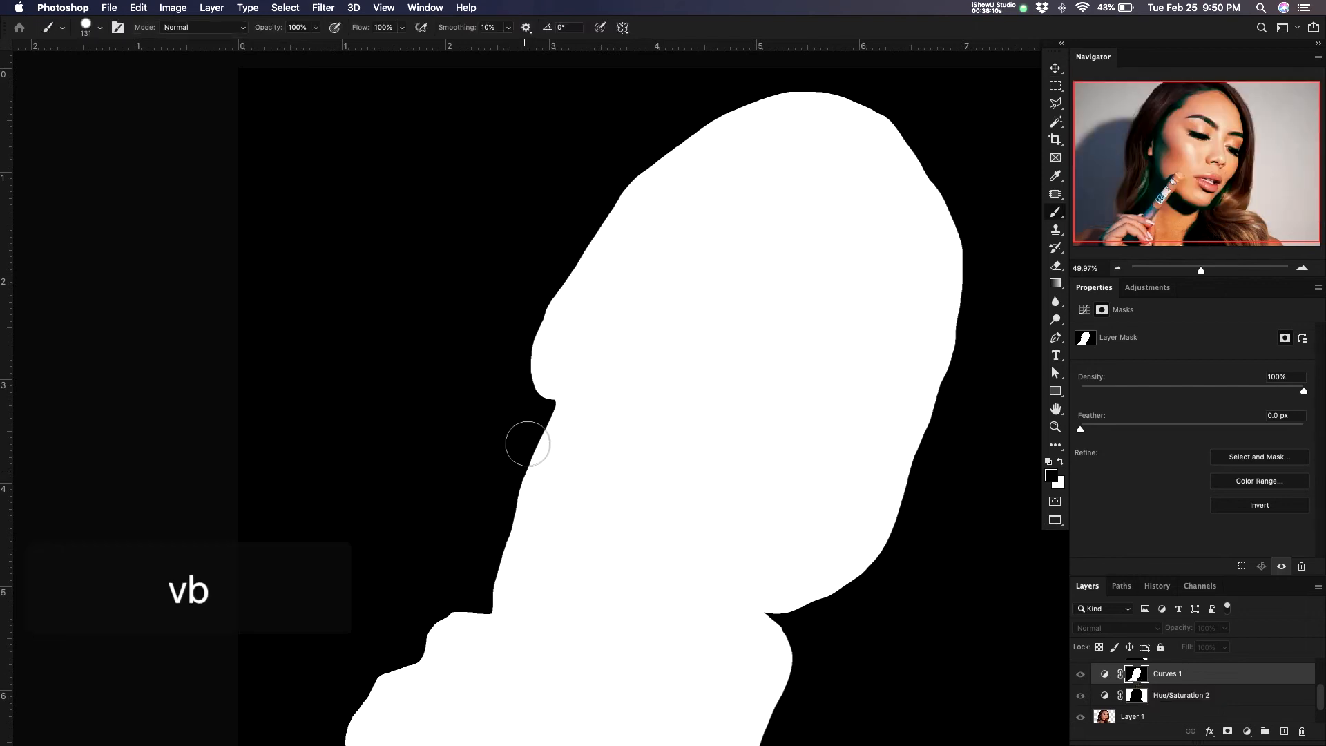
ctrl+alt+click(517, 495)
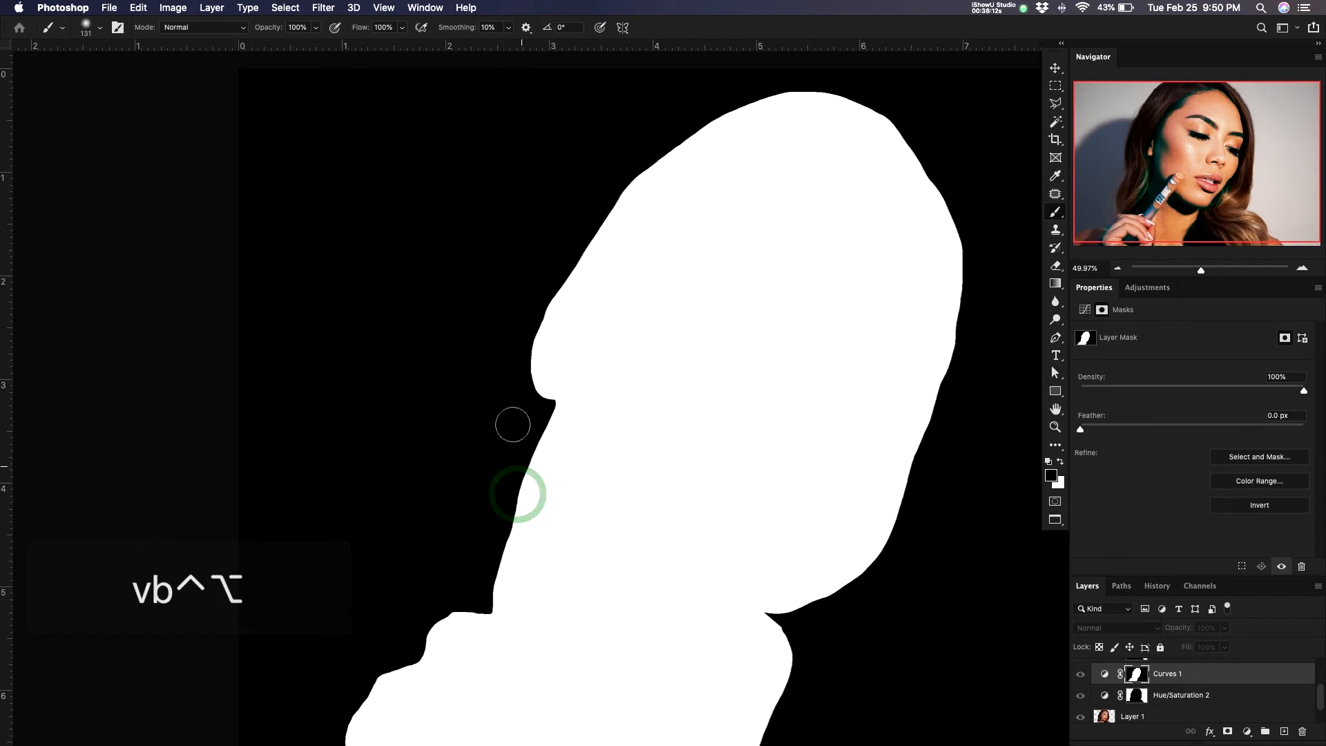
mouse_move(550, 417)
mouse_down()
mouse_move(491, 599)
mouse_move(557, 420)
mouse_move(527, 385)
mouse_move(577, 242)
mouse_move(527, 346)
mouse_move(549, 412)
mouse_up()
key(alt)
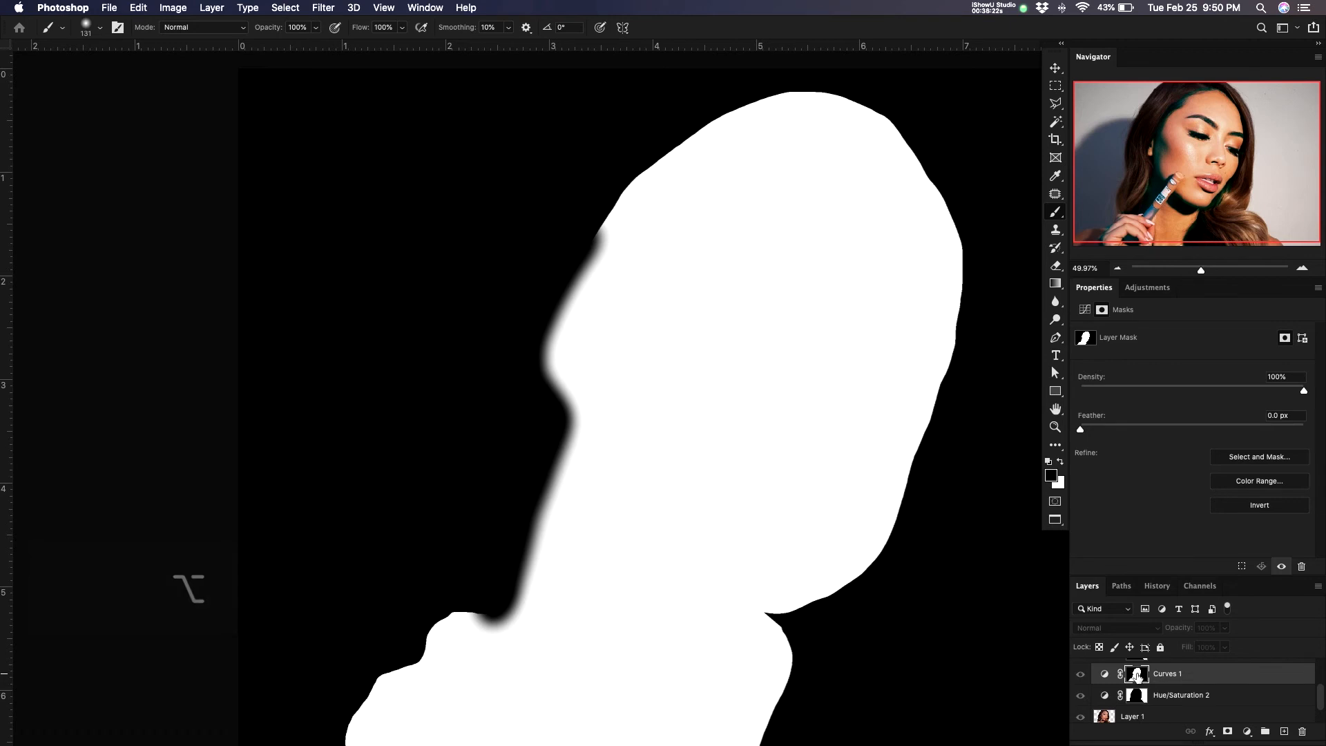
alt+click(1137, 675)
Enlarge the brush to 214 px and paint black on the Curves 1 mask over the lower hair and the edge of the hand
click(542, 527)
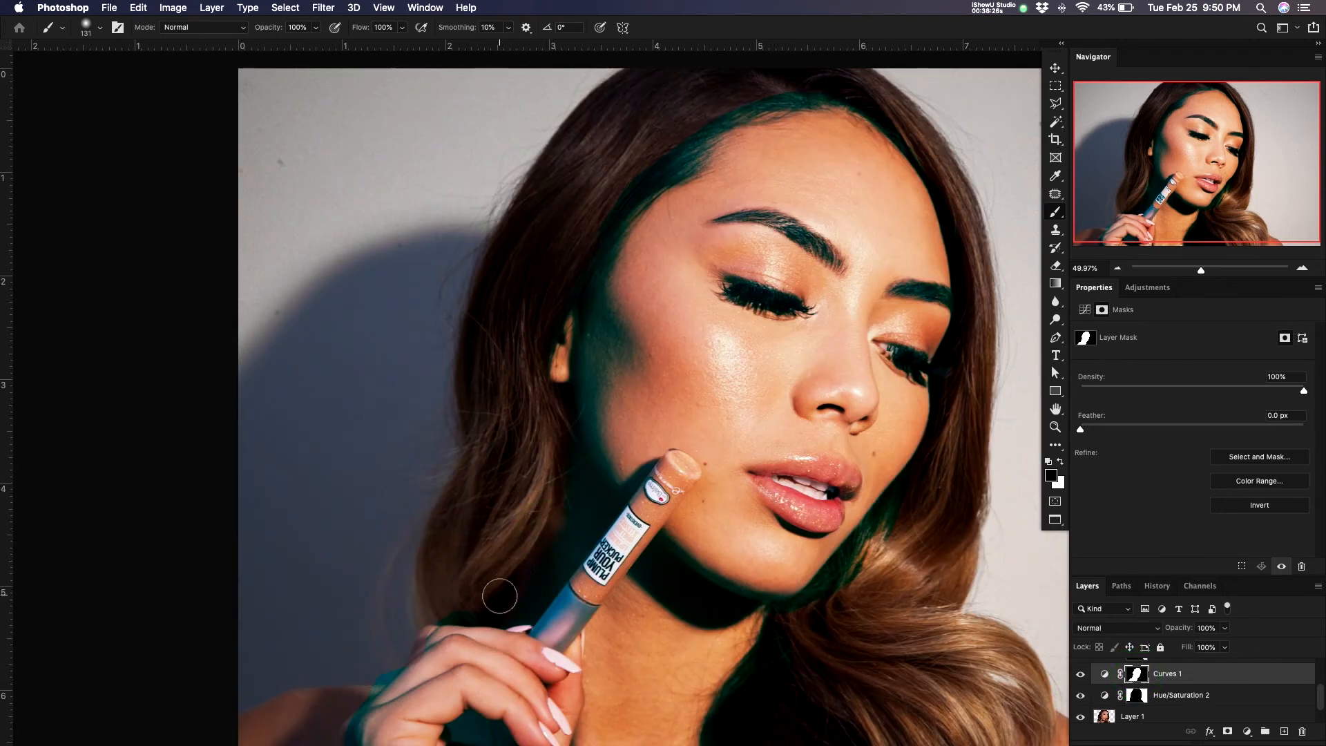
drag(429, 620, 426, 634)
mouse_move(357, 708)
mouse_down()
mouse_move(380, 732)
mouse_move(450, 725)
mouse_move(436, 688)
mouse_up()
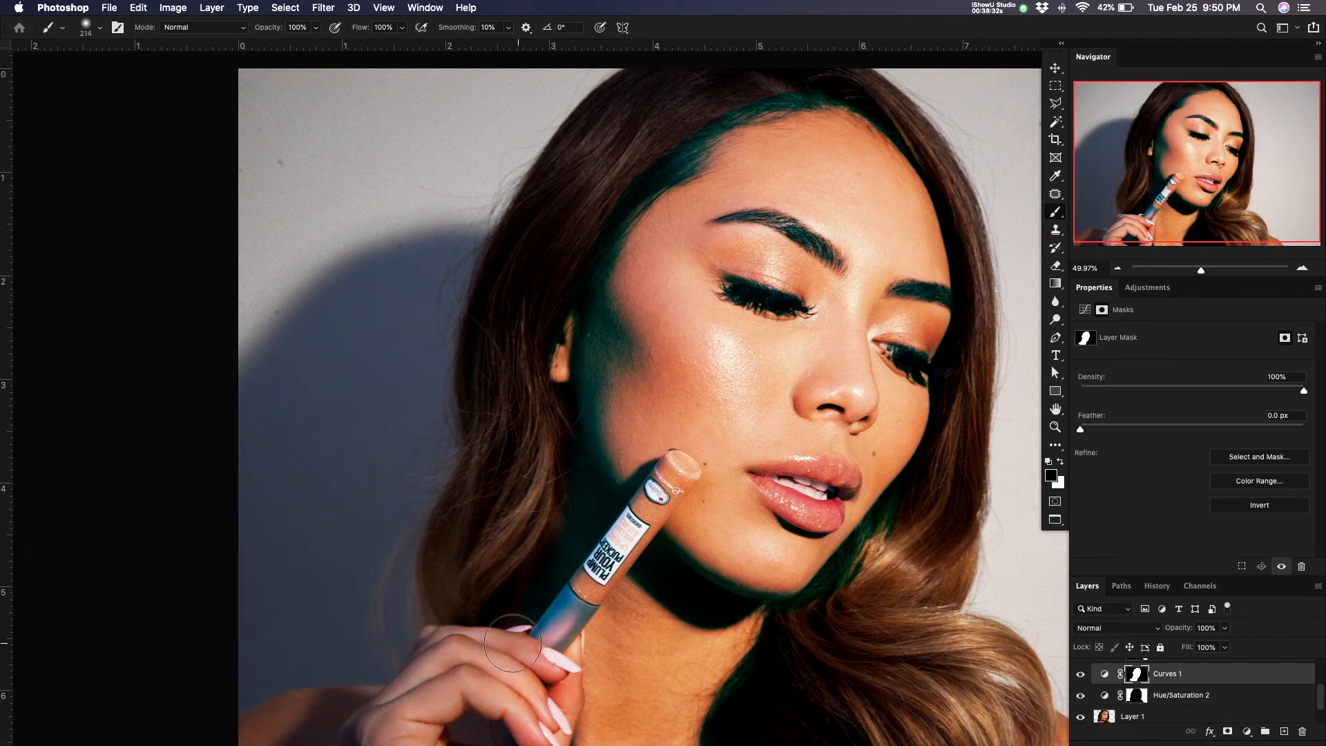
Paint black on the Curves 1 mask along the forehead hairline and over the hair beside the cheek and chin
scroll(652, 173, up, 3)
drag(647, 194, 634, 335)
drag(855, 241, 734, 244)
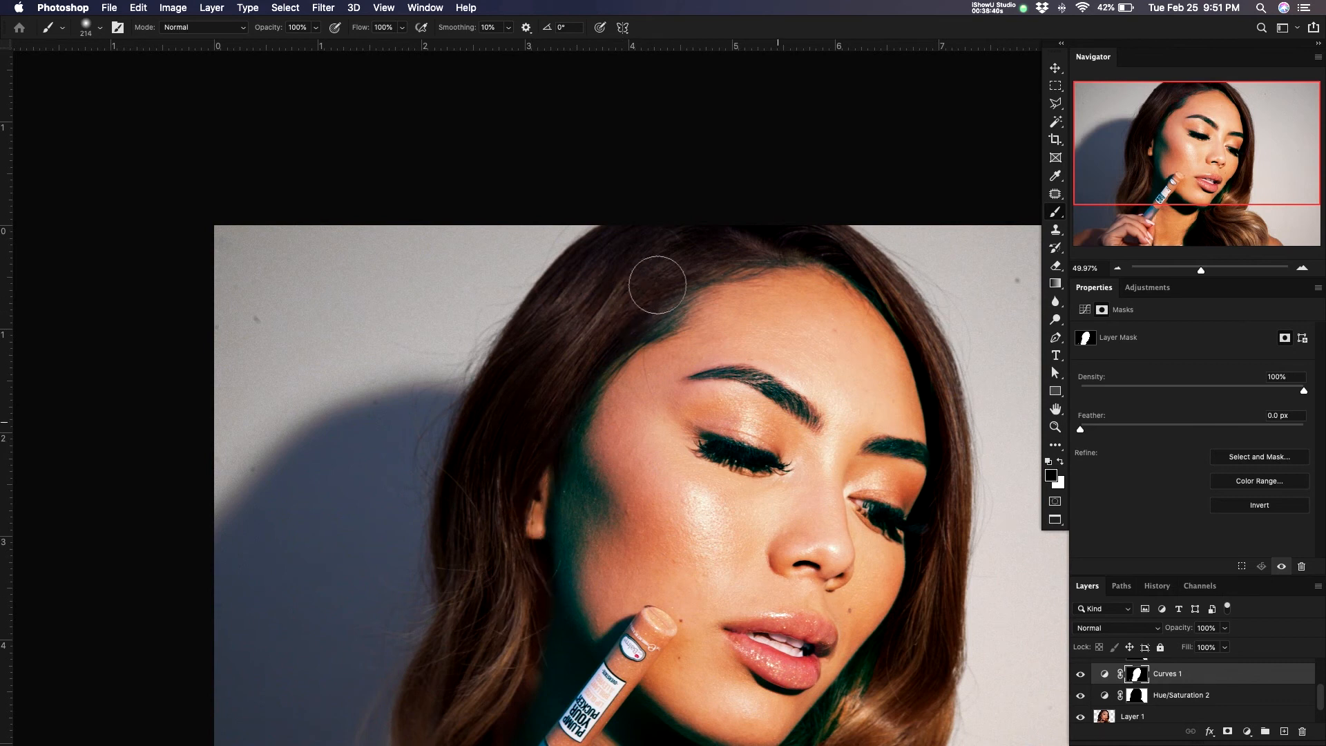
drag(778, 420, 737, 377)
mouse_move(871, 596)
mouse_down()
mouse_move(788, 690)
mouse_move(870, 549)
mouse_move(824, 567)
mouse_move(772, 602)
mouse_move(705, 699)
mouse_move(793, 589)
mouse_up()
mouse_move(829, 420)
mouse_down()
mouse_move(780, 435)
mouse_move(798, 442)
mouse_up()
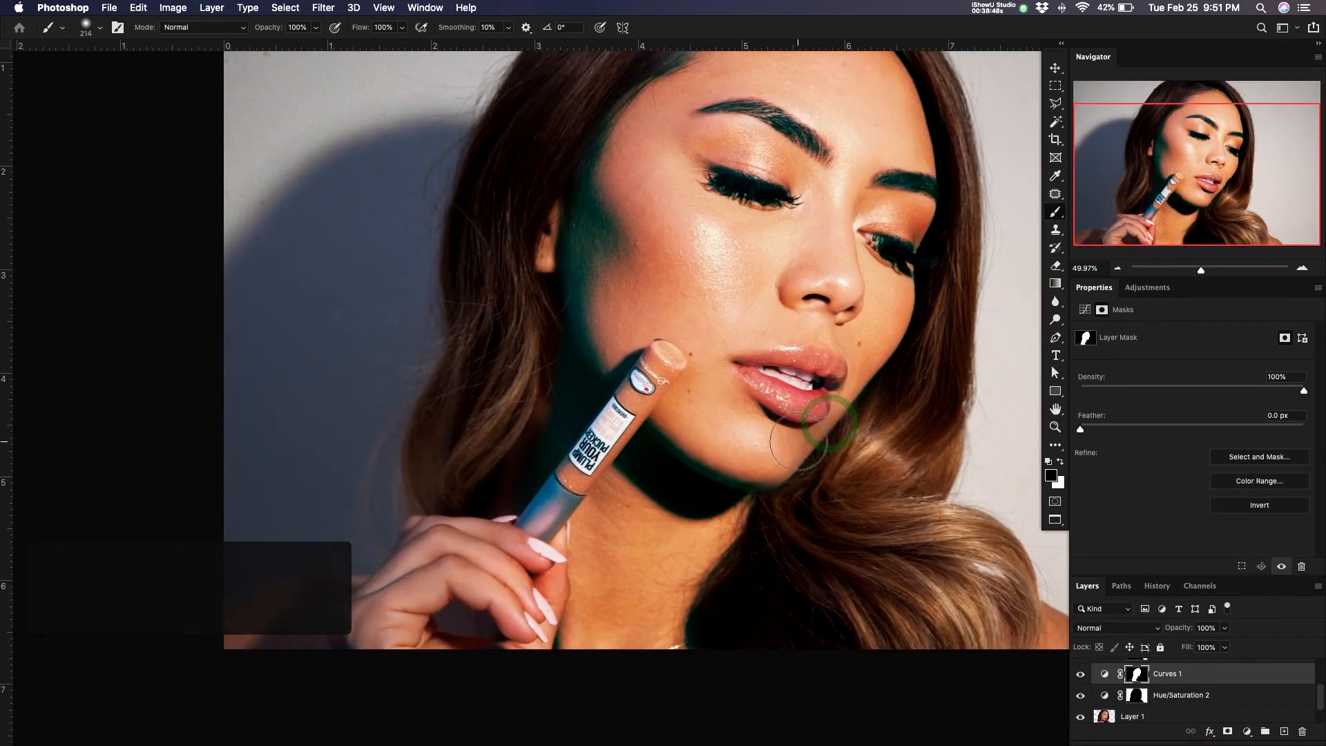
Undo the last brush stroke near the chin and step back in the history to before the Curves 1 mask was painted
key(super+z)
key(z)
drag(846, 313, 739, 353)
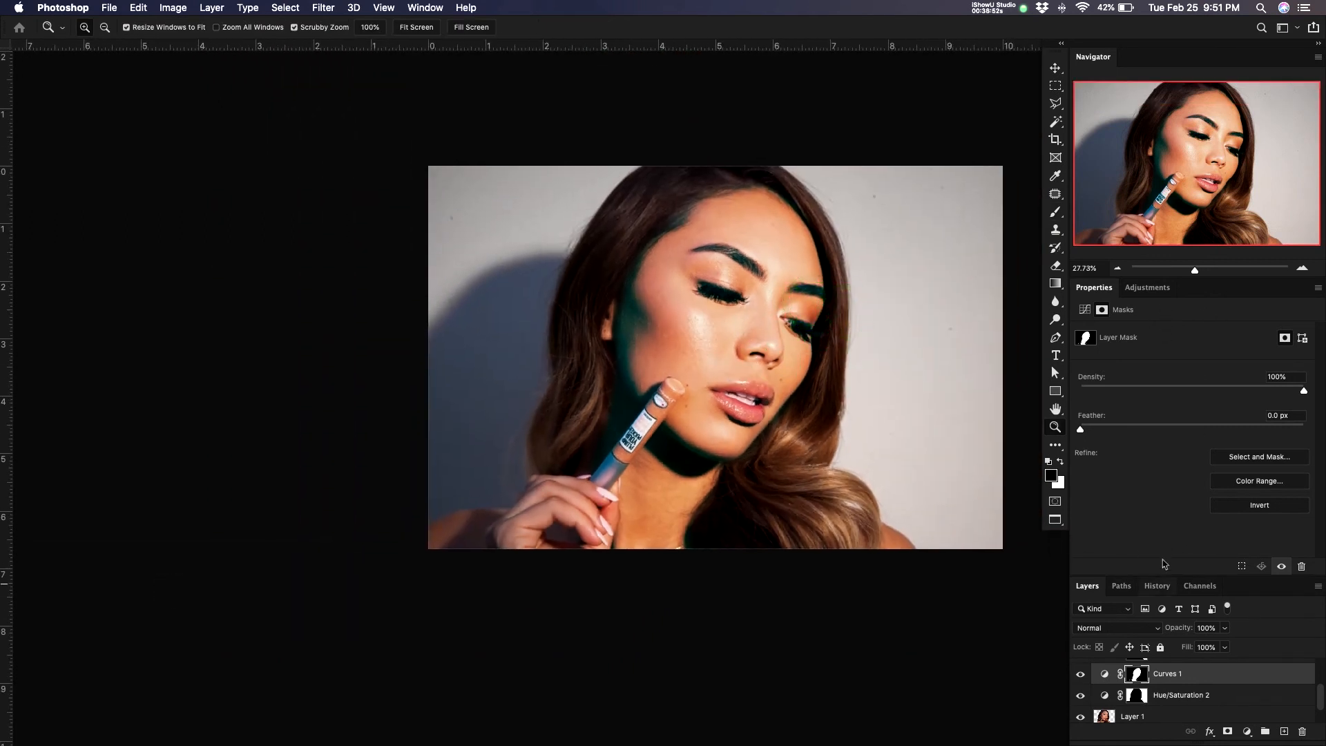
click(1157, 586)
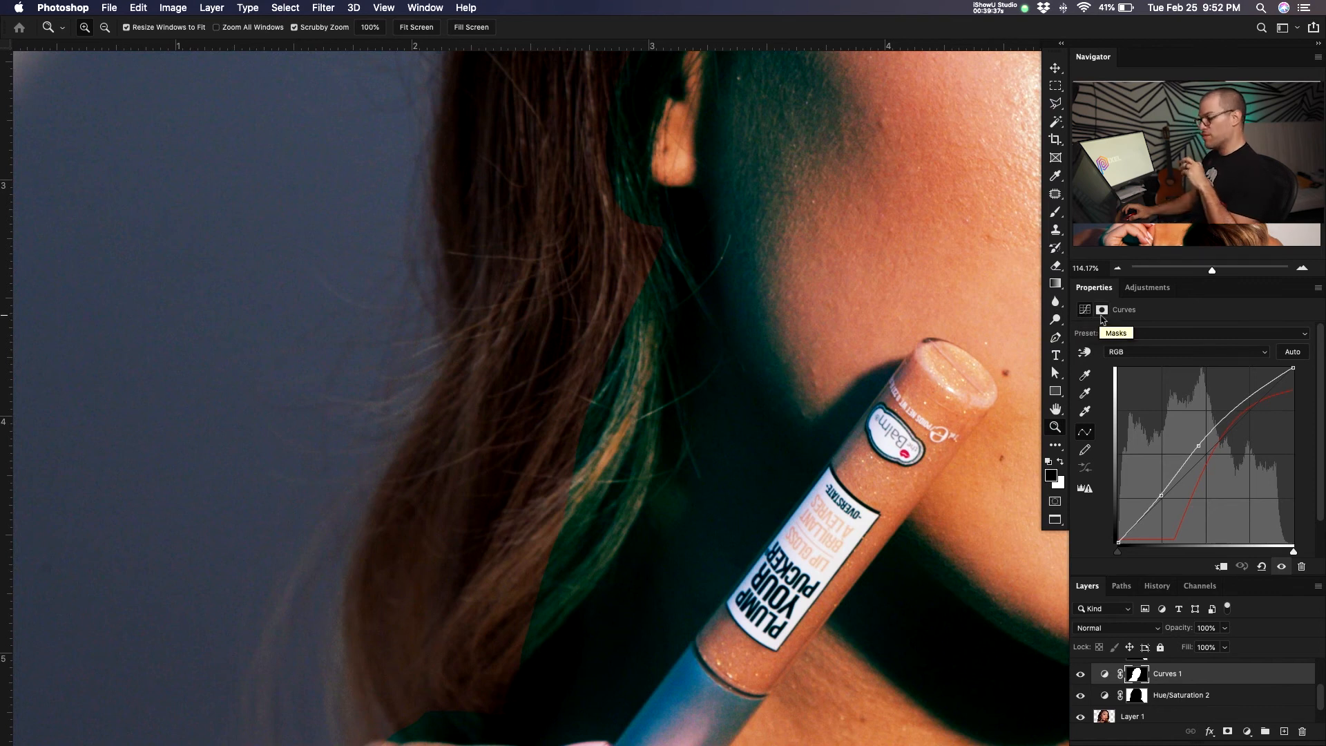
Turn off the Black & White 1 layer, select the Curves 1 layer and show its mask properties
scroll(1152, 609, down, 2)
scroll(1172, 677, down, 3)
scroll(1172, 679, up, 8)
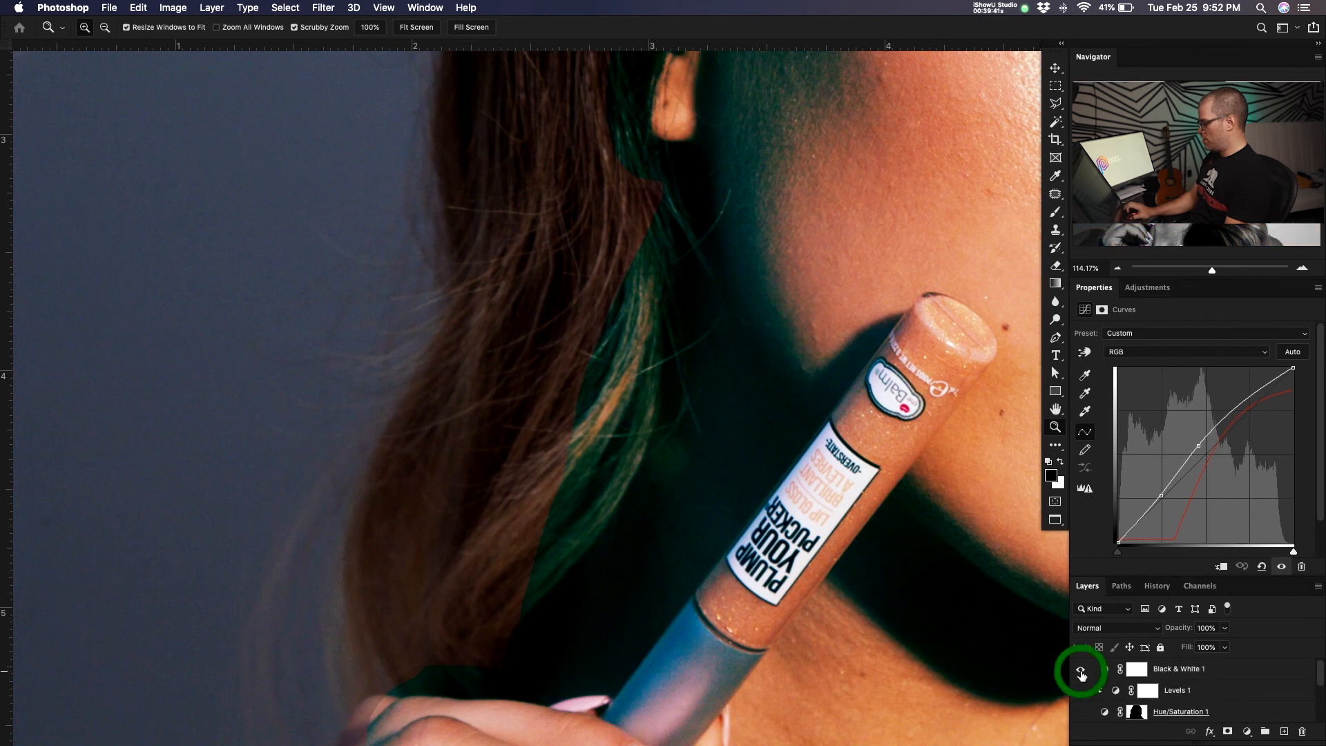
click(1081, 672)
click(1179, 672)
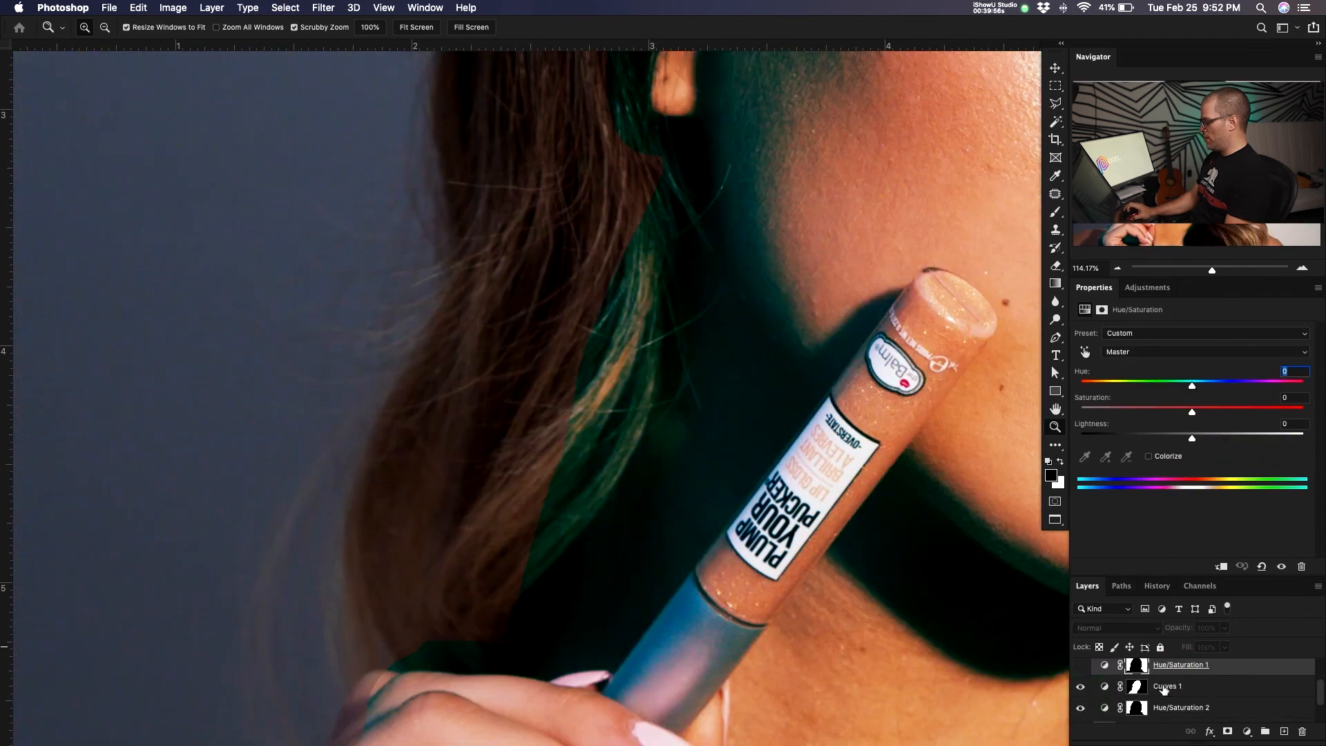
click(1223, 686)
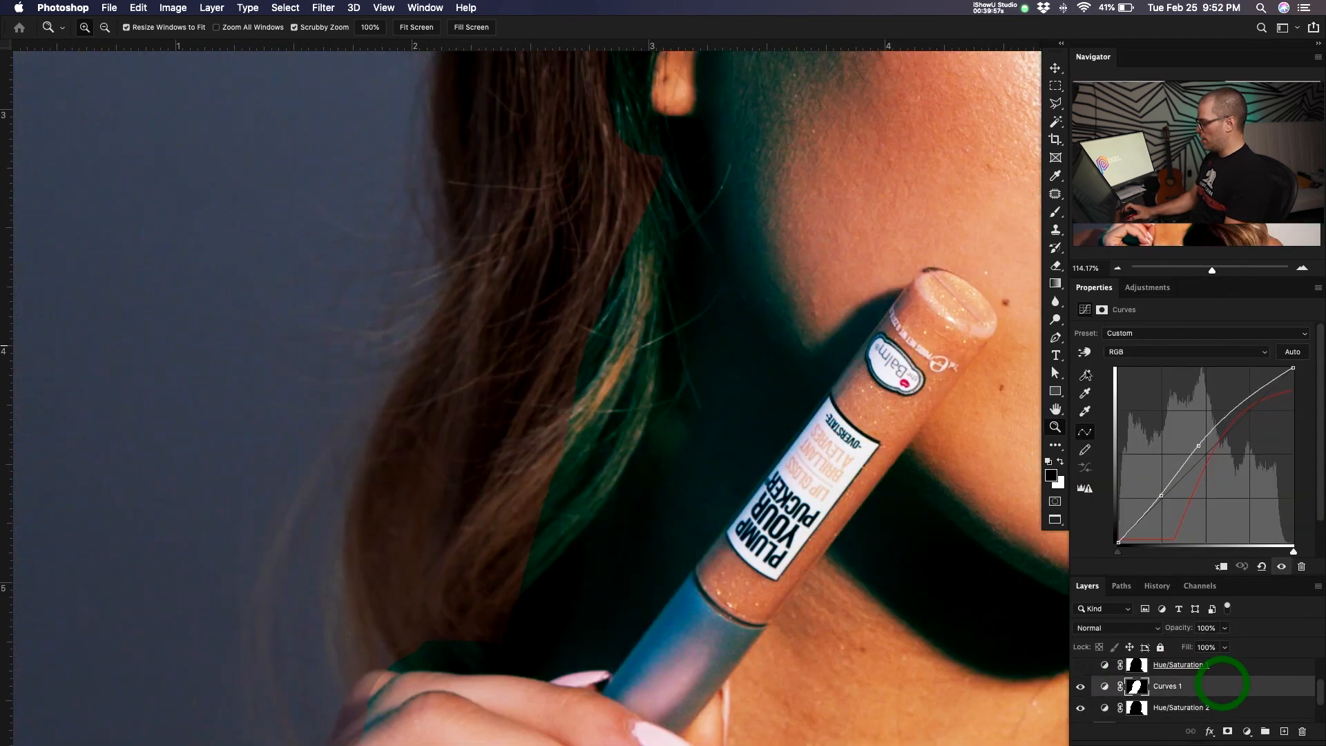
click(1103, 311)
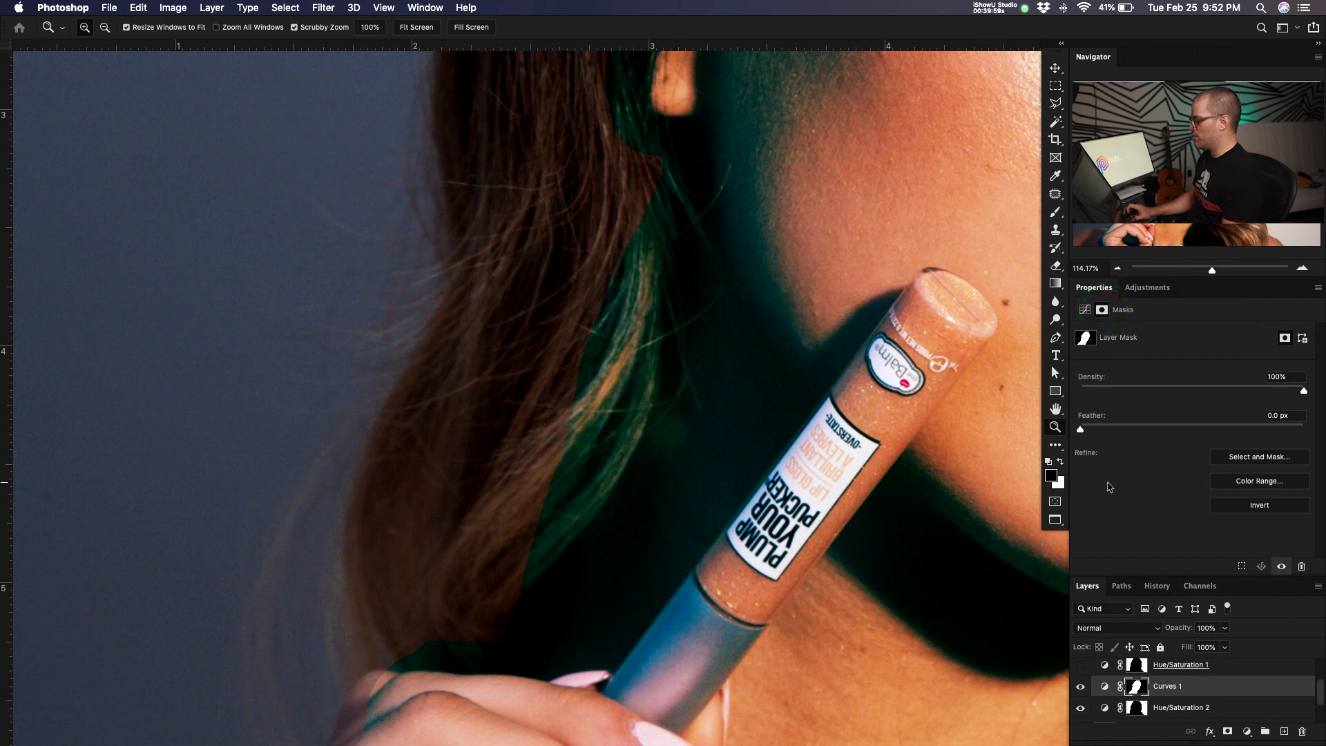
Display the Curves 1 layer mask on its own in the canvas
key(space)
drag(661, 298, 492, 346)
key(z)
drag(704, 302, 626, 329)
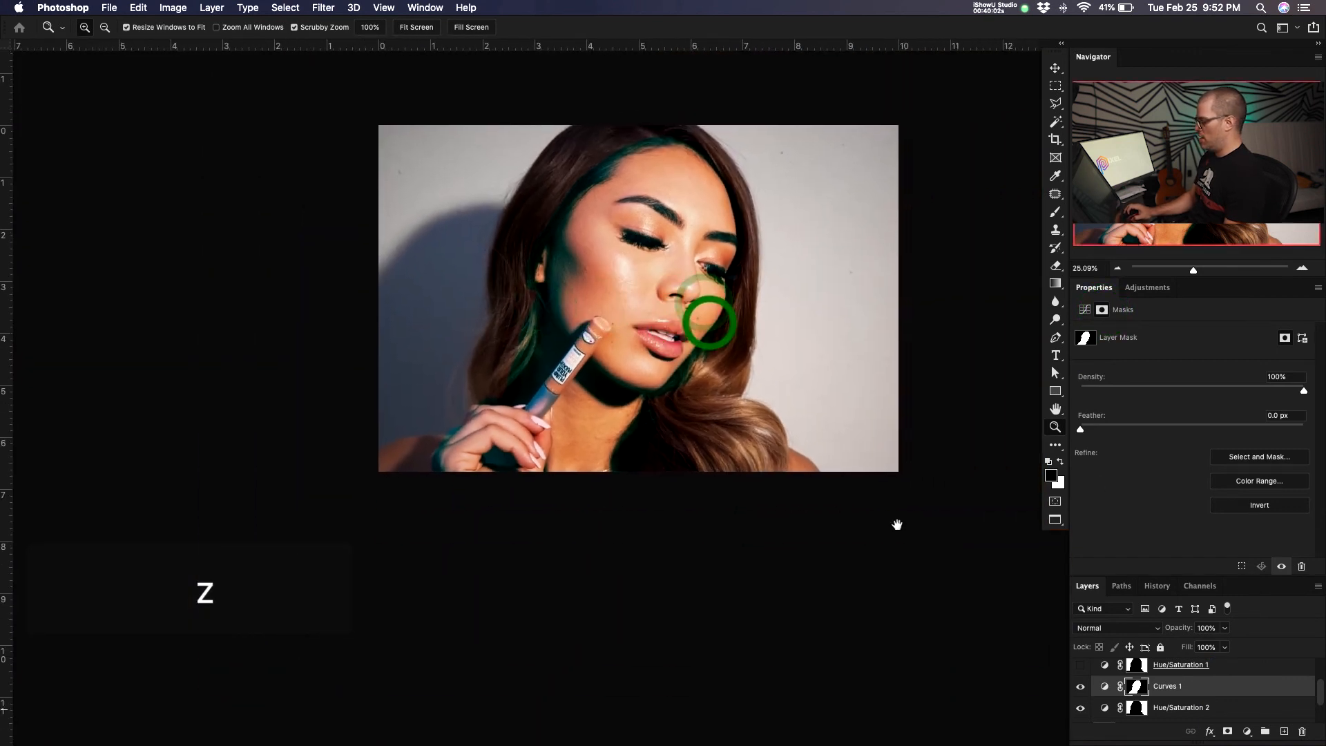
alt+click(1136, 686)
click(593, 261)
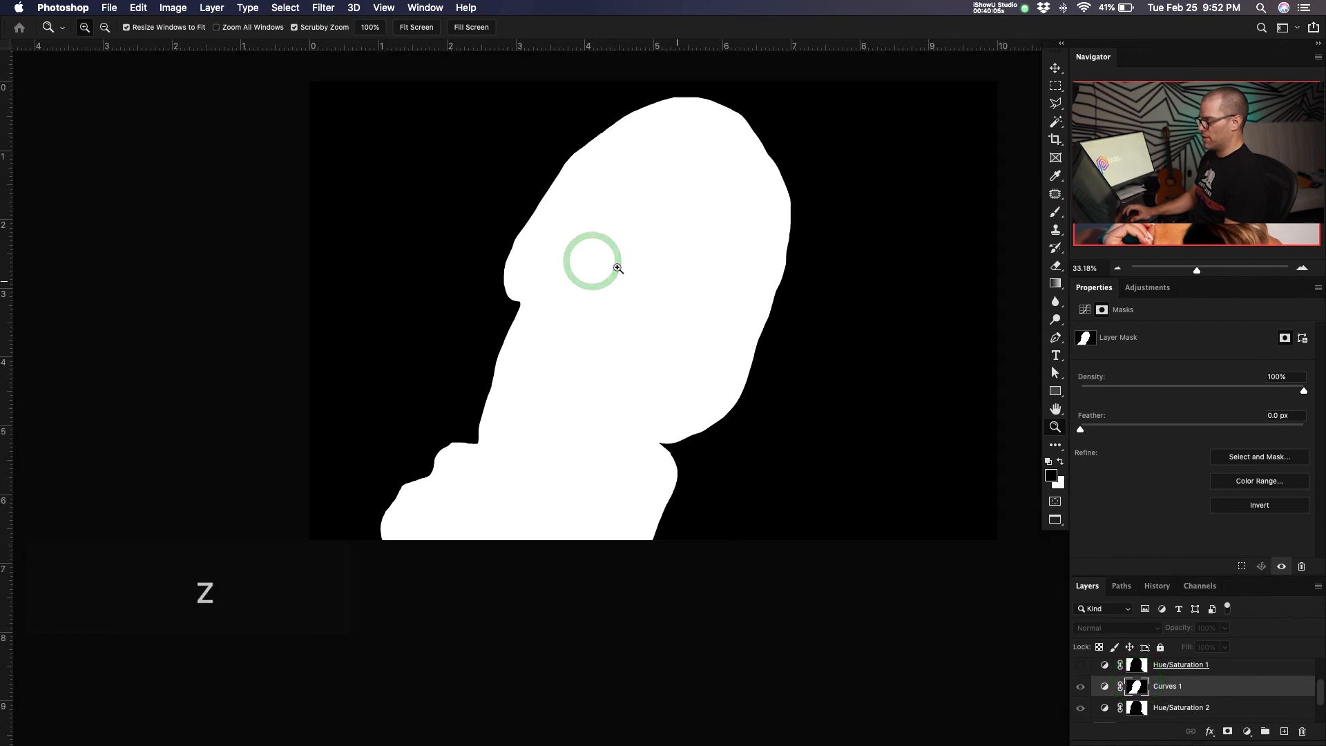
click(676, 281)
click(607, 293)
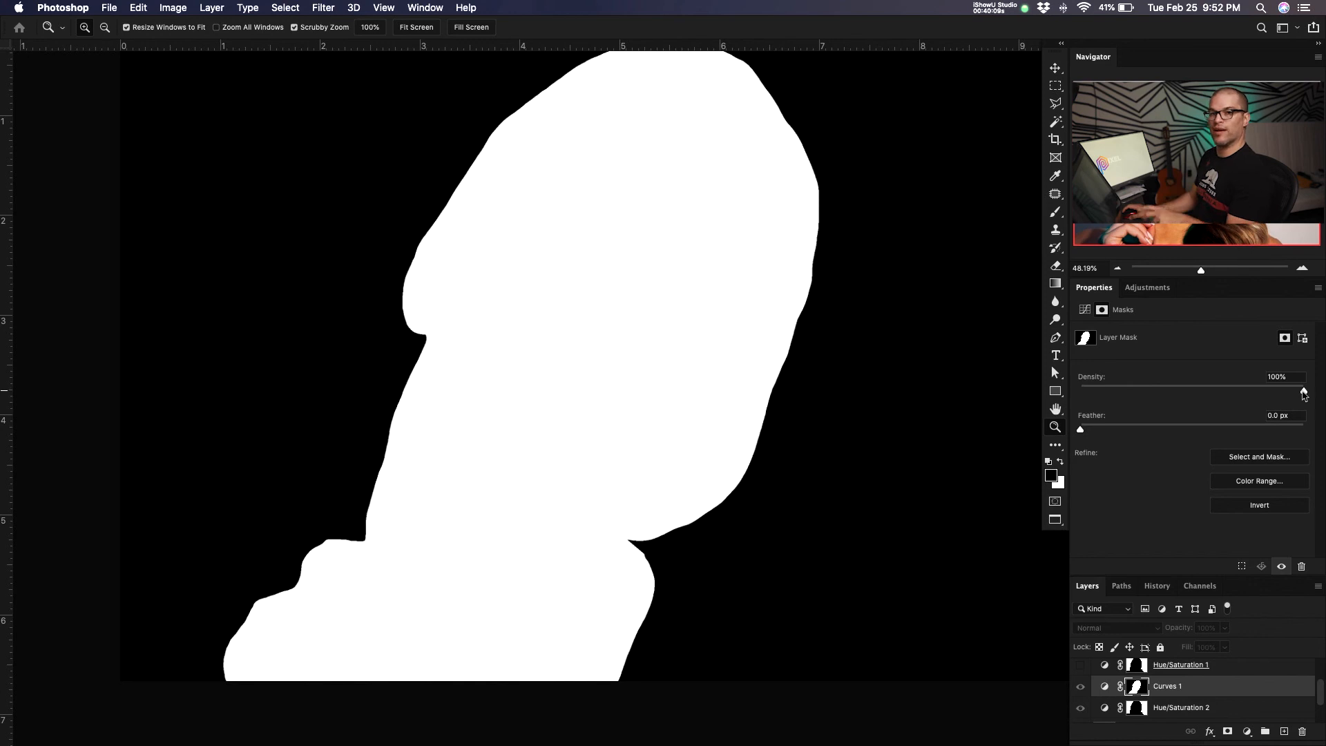
Try the Curves 1 mask density at 27% and 0%, and restore it to 100%
drag(1304, 392, 1144, 399)
click(1142, 396)
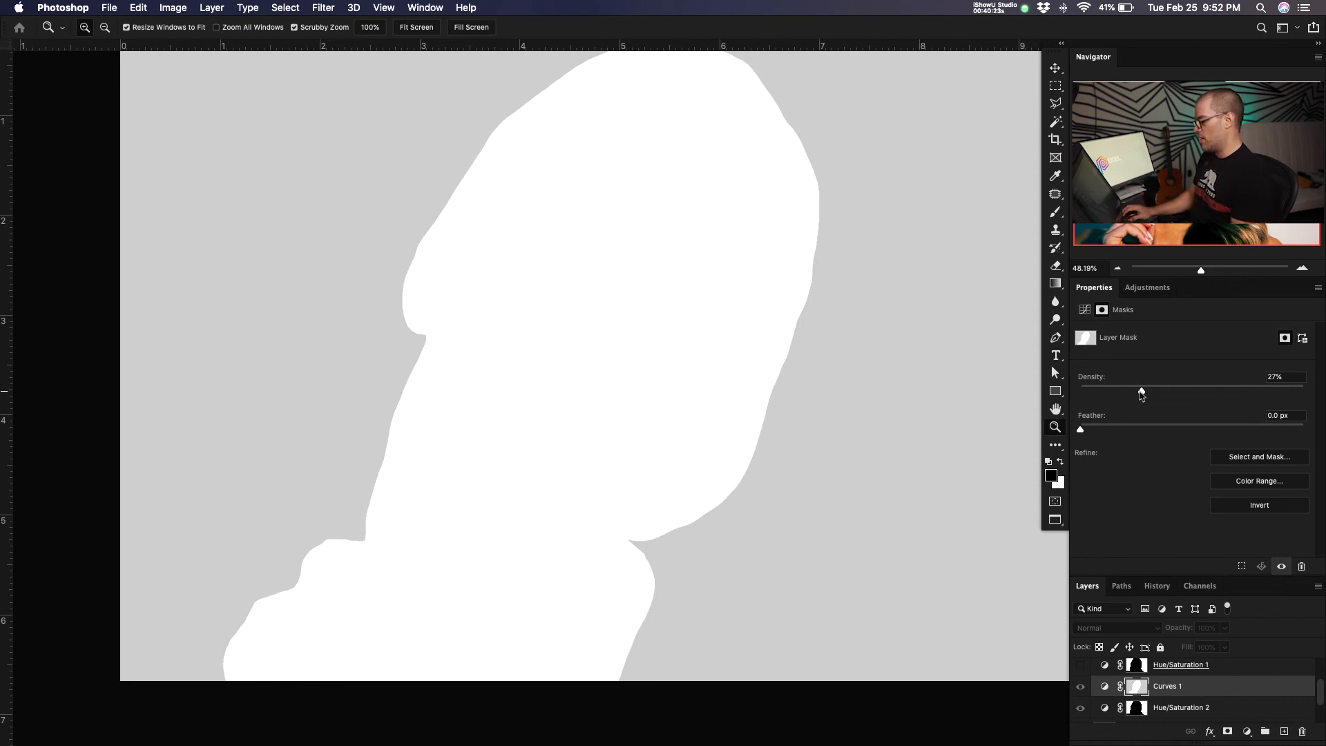
drag(1140, 392, 1036, 389)
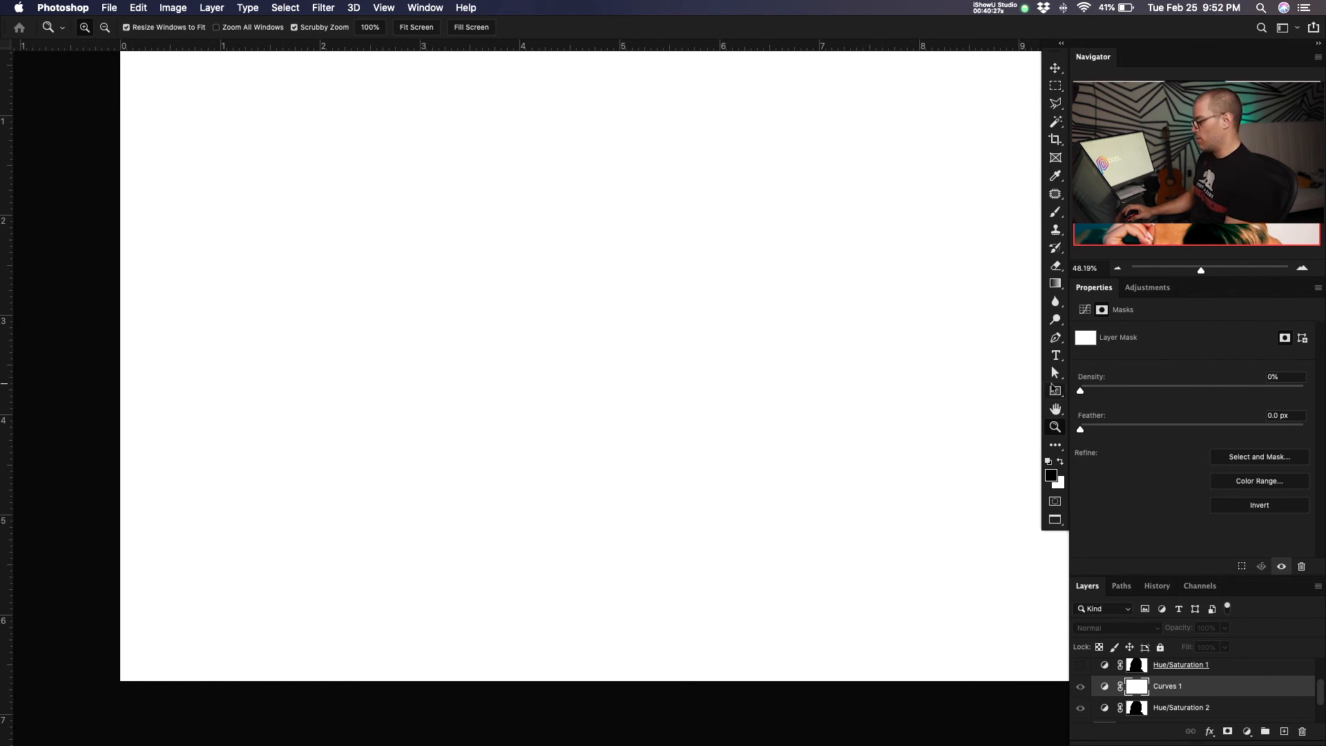
drag(1085, 391, 1305, 390)
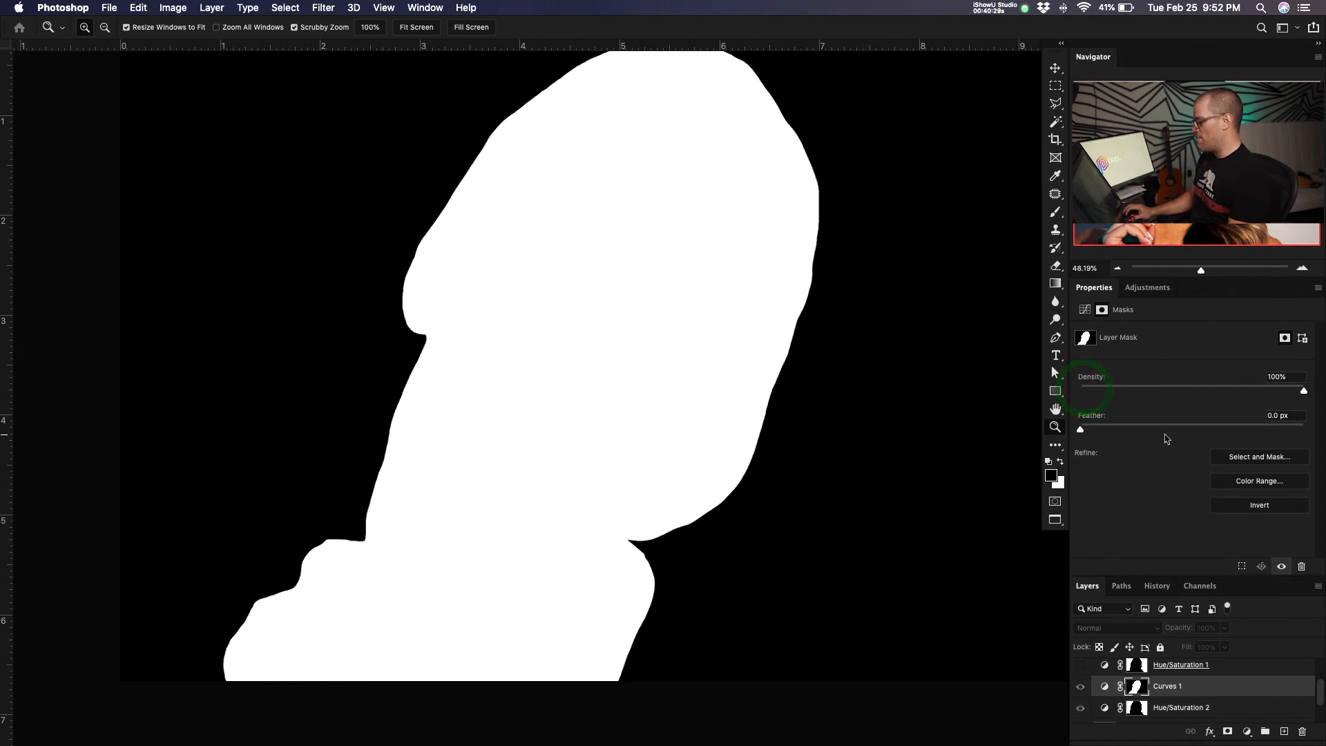
Feather the Curves 1 mask to 162.8 px and return from the mask view to the image
drag(1081, 431, 1129, 433)
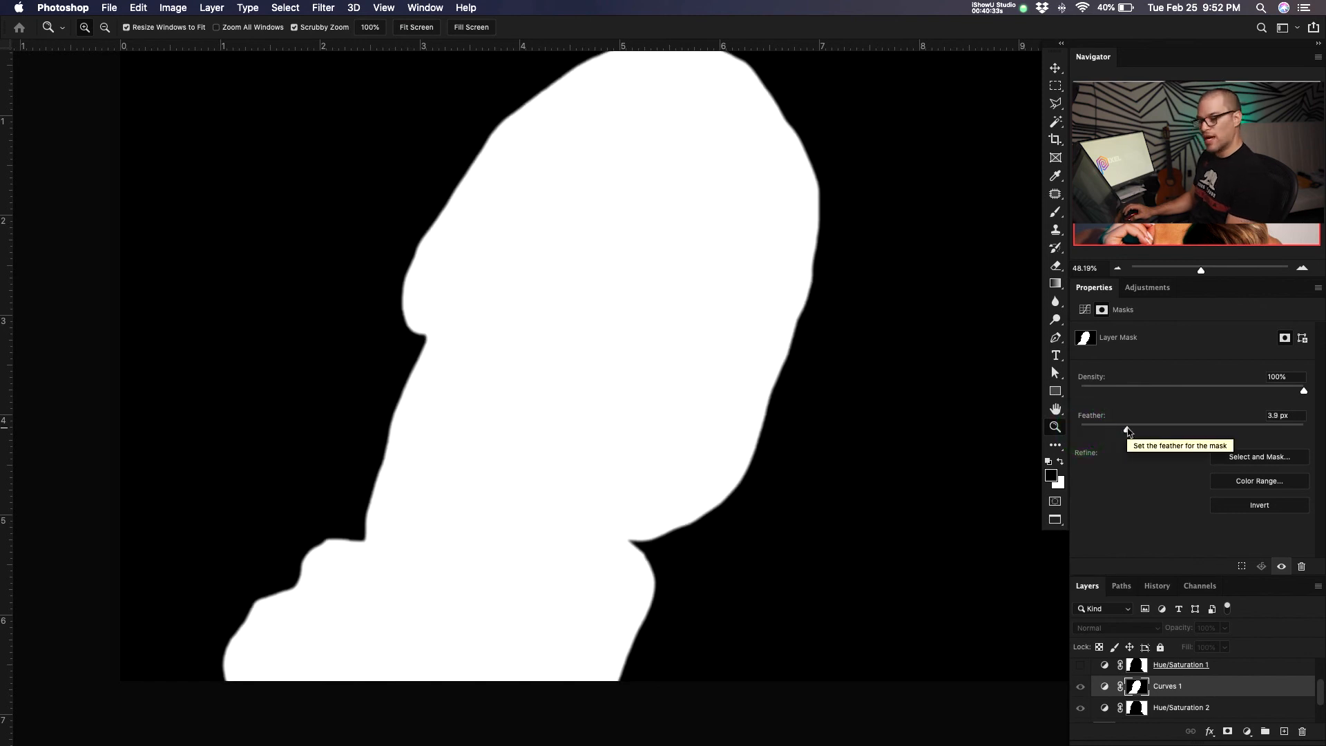
drag(1127, 431, 1250, 431)
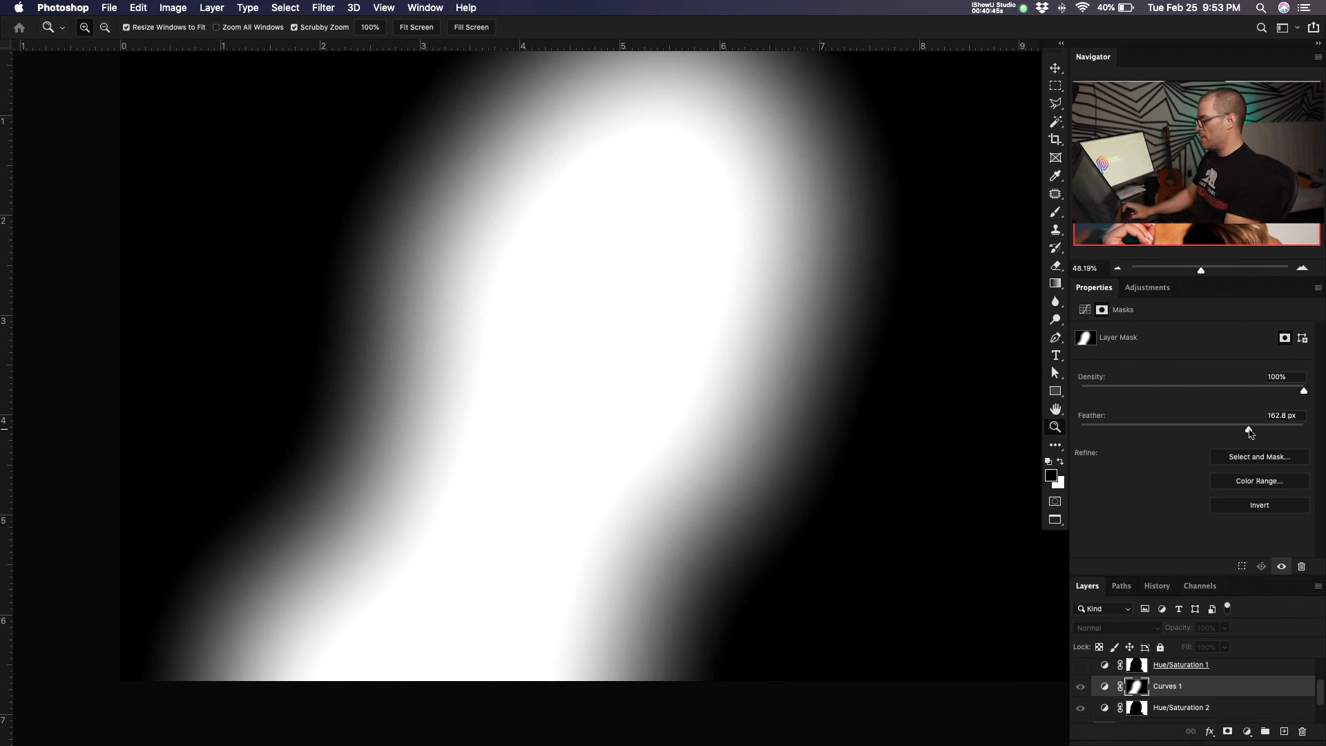
alt+click(1137, 688)
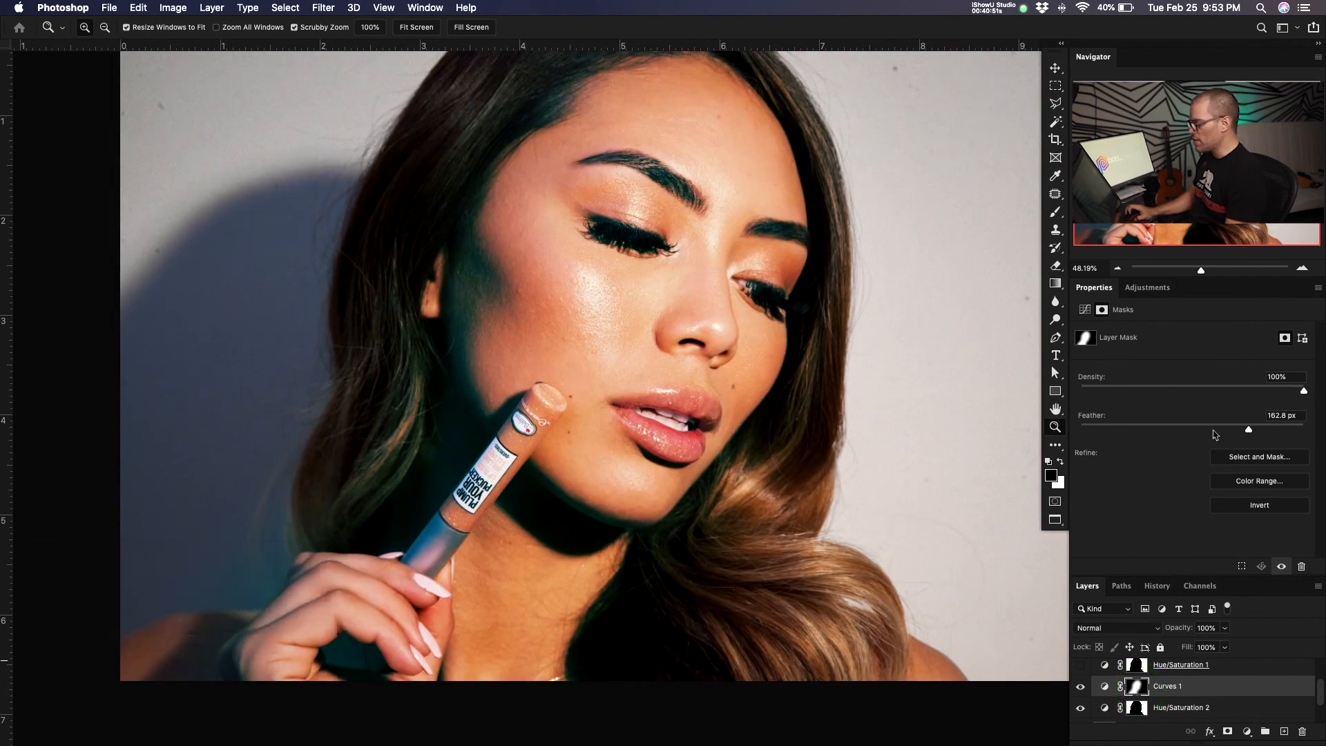
Reset the Curves 1 mask feather to 0 px for comparison, and set it to 108.0 px
drag(1232, 429, 1076, 431)
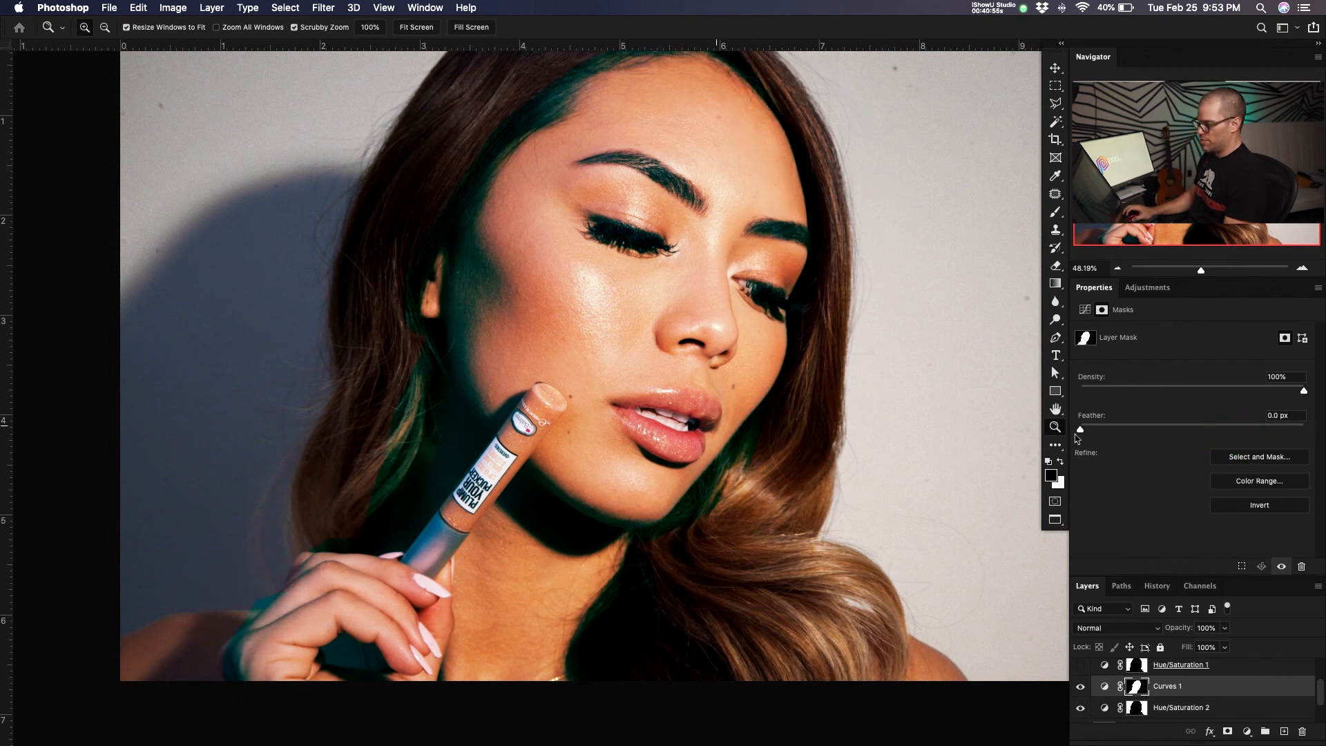
drag(387, 486, 440, 433)
key(z)
drag(1081, 430, 1228, 433)
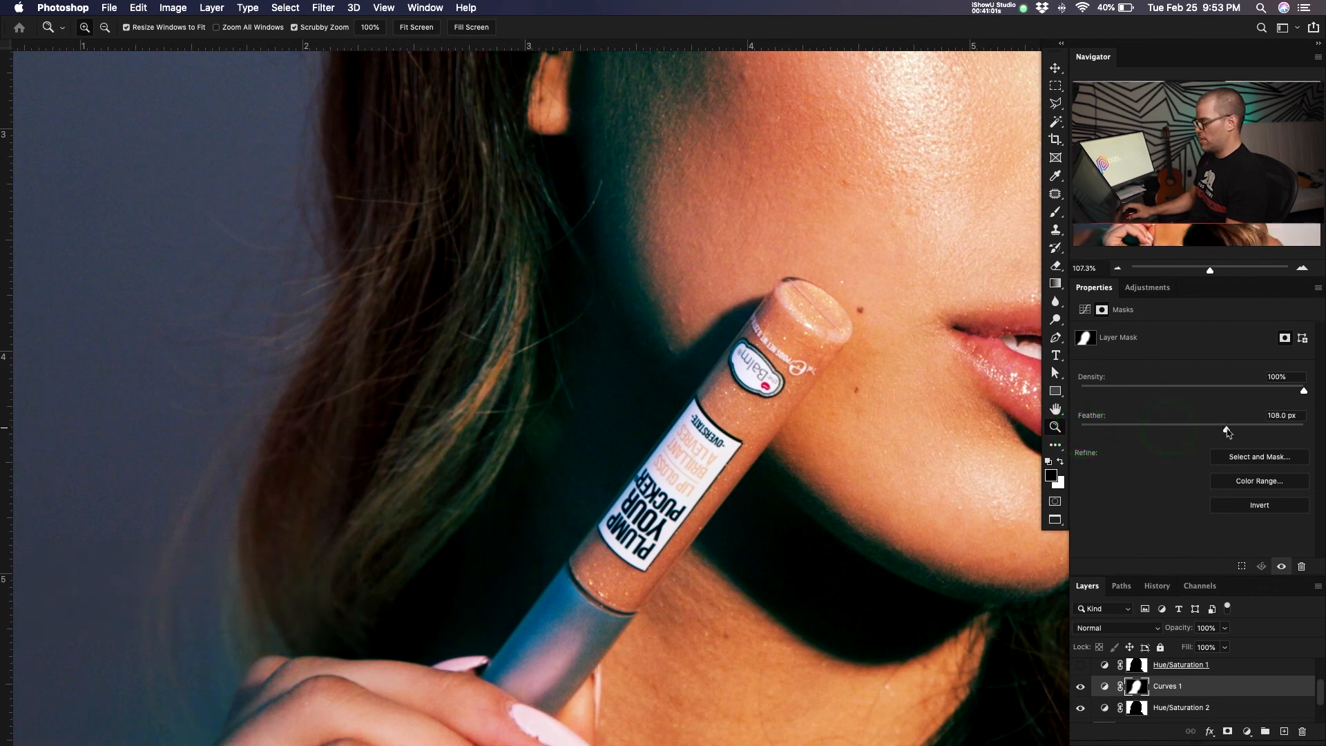
key(v)
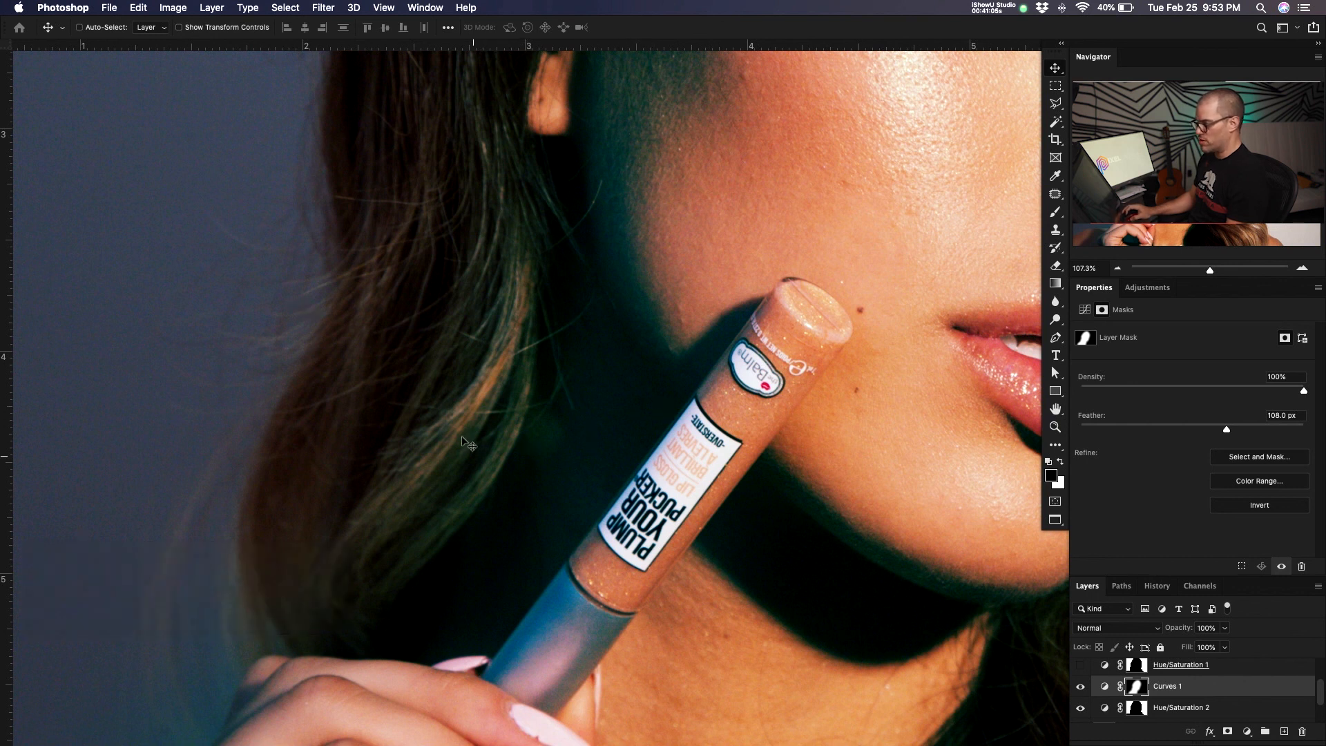
Paint black on the Curves 1 mask with the 304 px brush over the hair surrounding the face
key(z)
mouse_move(527, 385)
mouse_down()
mouse_move(485, 395)
mouse_move(554, 432)
mouse_move(523, 415)
mouse_up()
key(b)
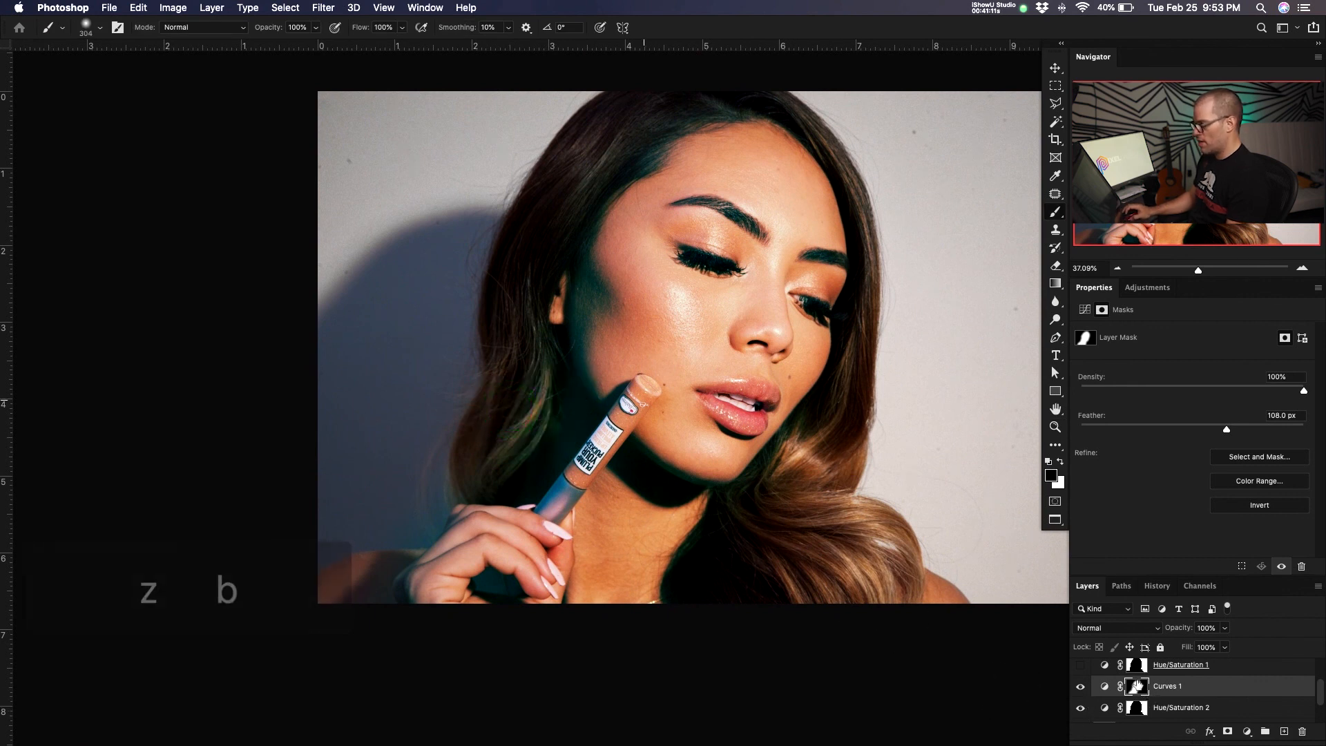
mouse_move(529, 365)
mouse_down()
mouse_move(470, 494)
mouse_move(518, 390)
mouse_move(525, 324)
mouse_up()
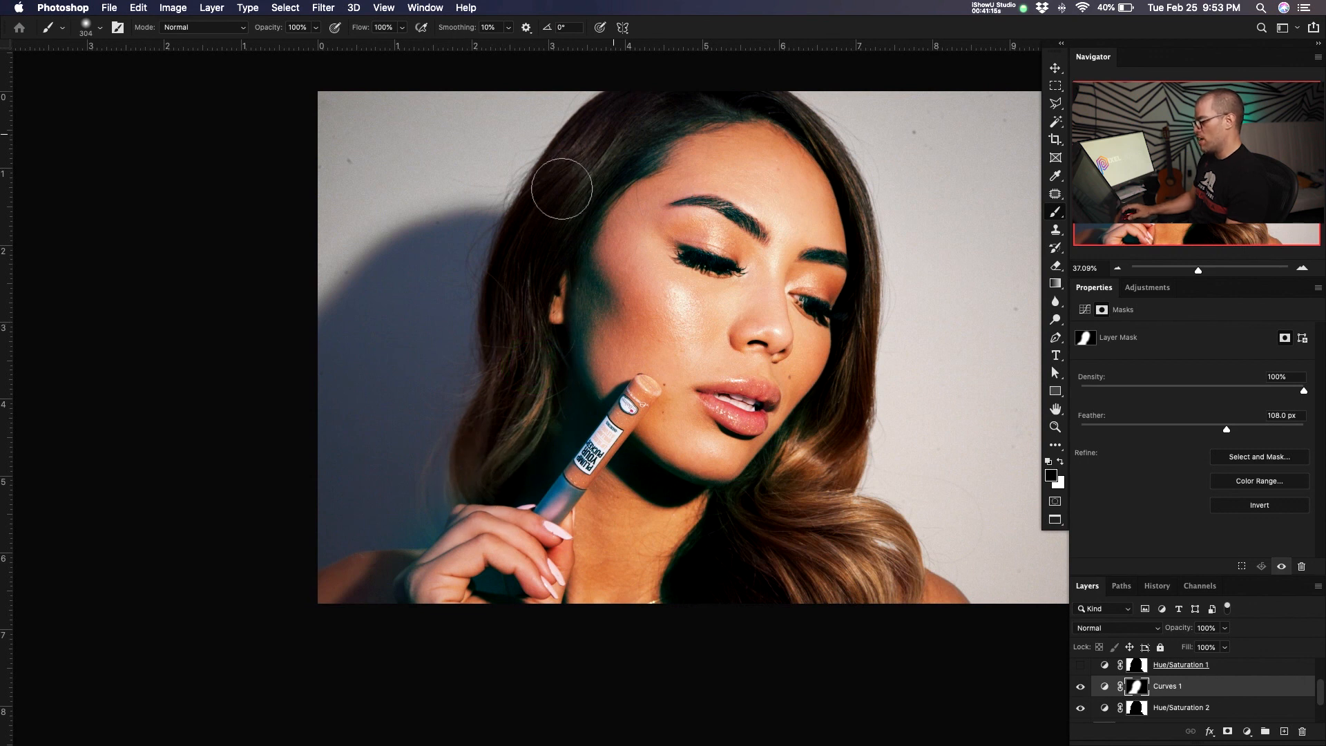
mouse_move(724, 102)
mouse_down()
mouse_move(734, 92)
mouse_move(675, 103)
mouse_move(615, 139)
mouse_move(628, 144)
mouse_up()
mouse_move(786, 96)
mouse_down()
mouse_move(839, 129)
mouse_move(867, 186)
mouse_up()
mouse_move(844, 411)
mouse_down()
mouse_move(714, 547)
mouse_move(693, 589)
mouse_move(716, 604)
mouse_up()
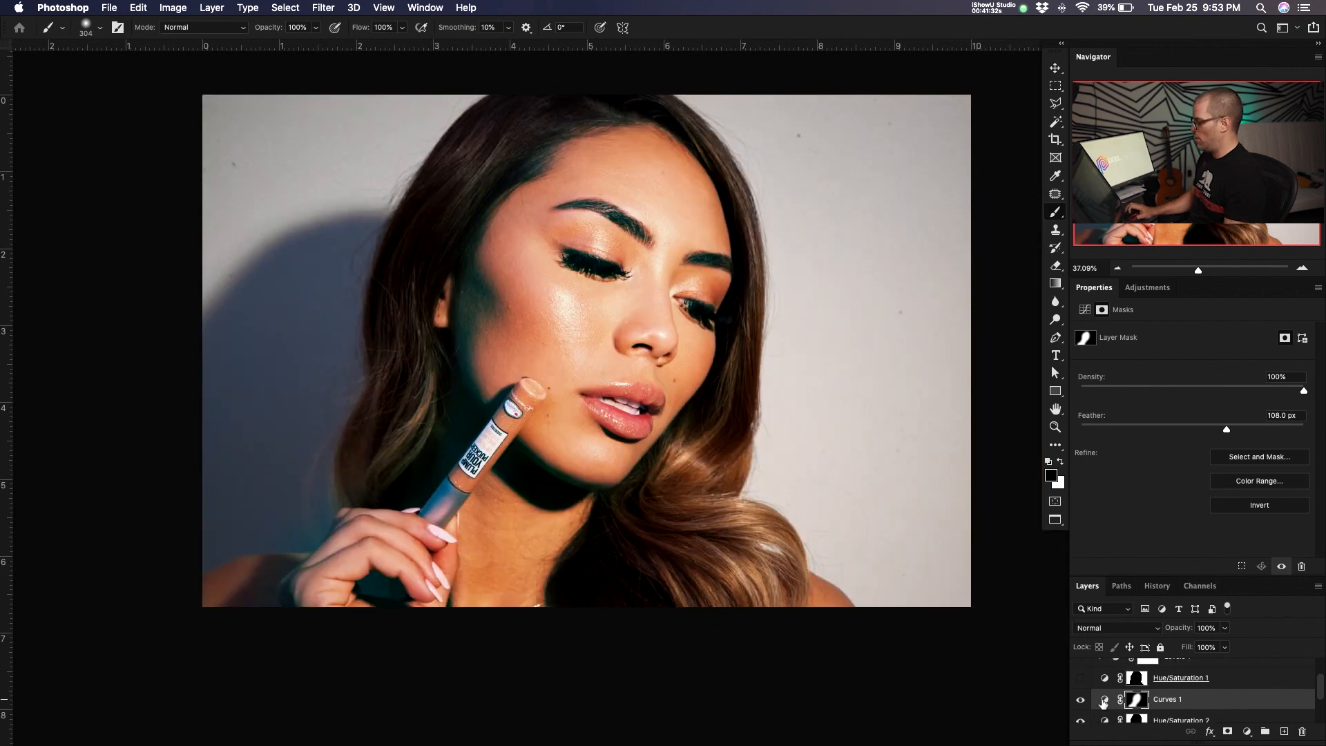
Reshape the Blue channel curve of Curves 1, lifting the shadows and adding midtone and highlight points near the diagonal
click(1105, 700)
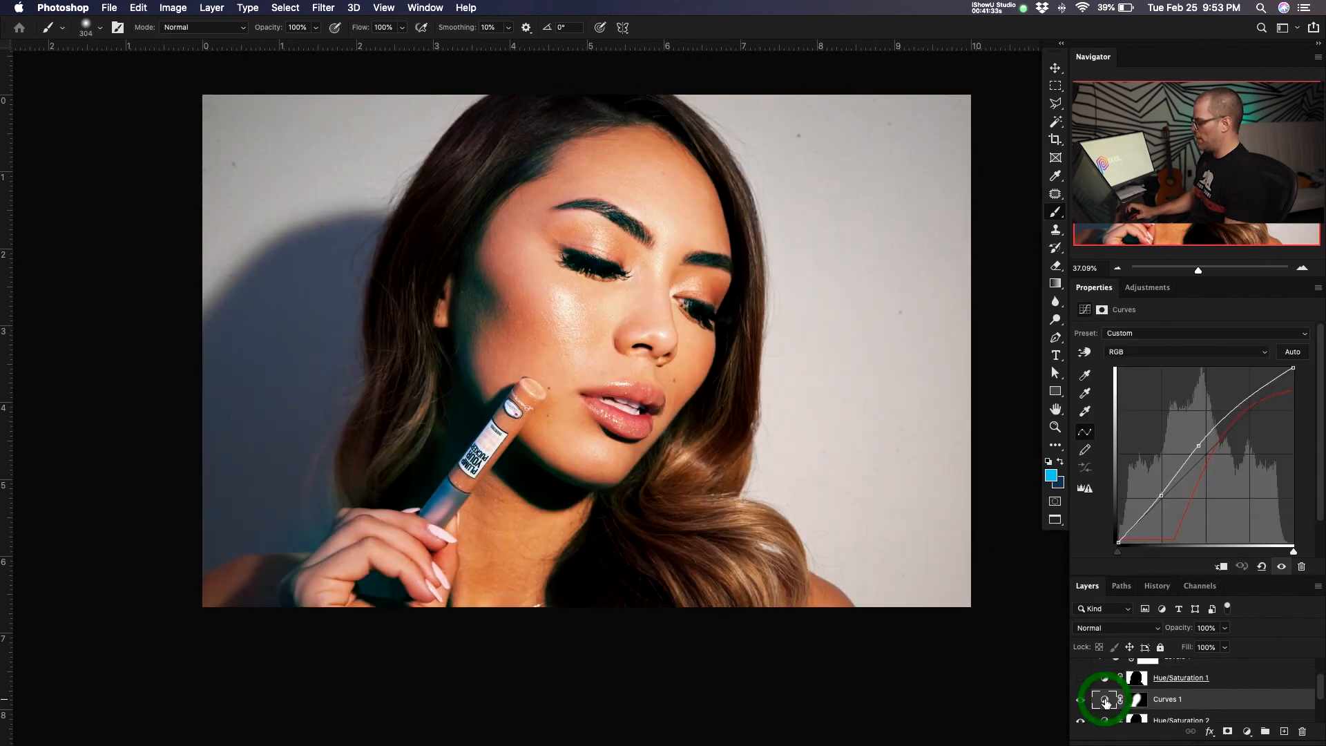
click(1137, 700)
click(1105, 700)
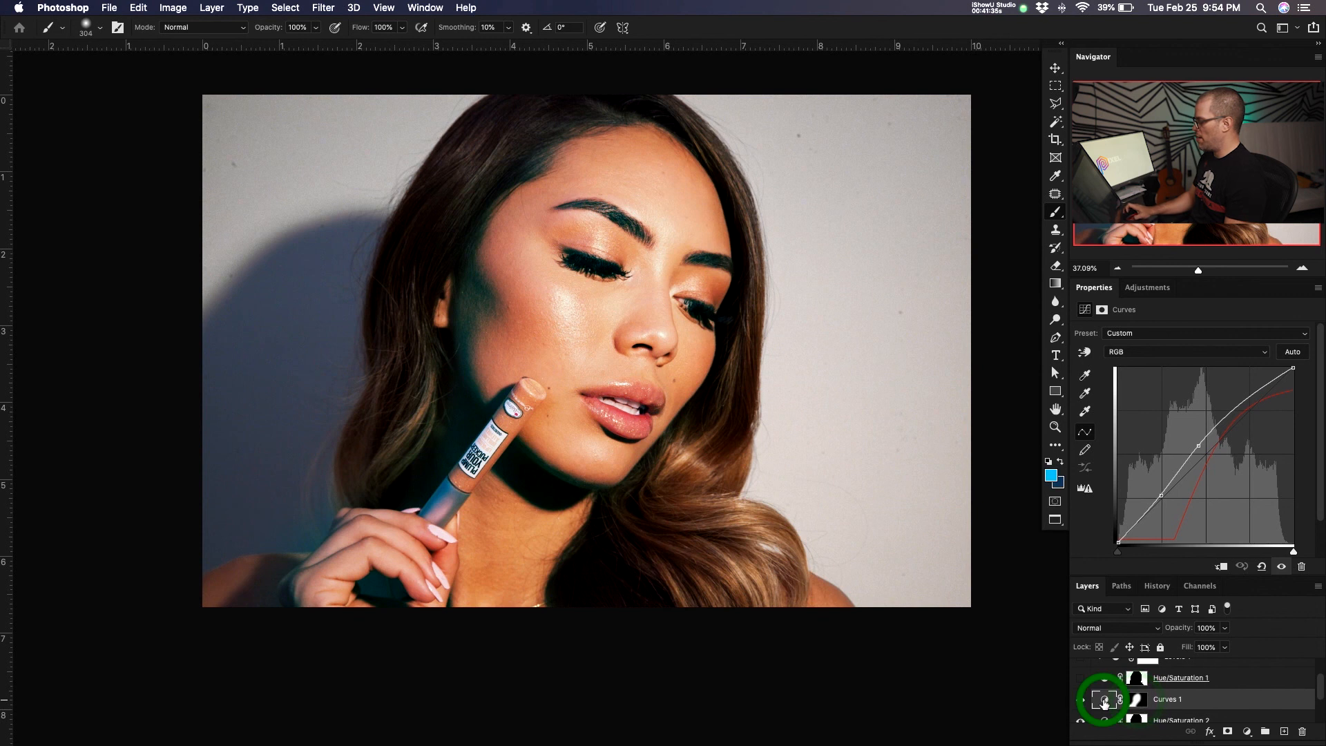
click(1150, 352)
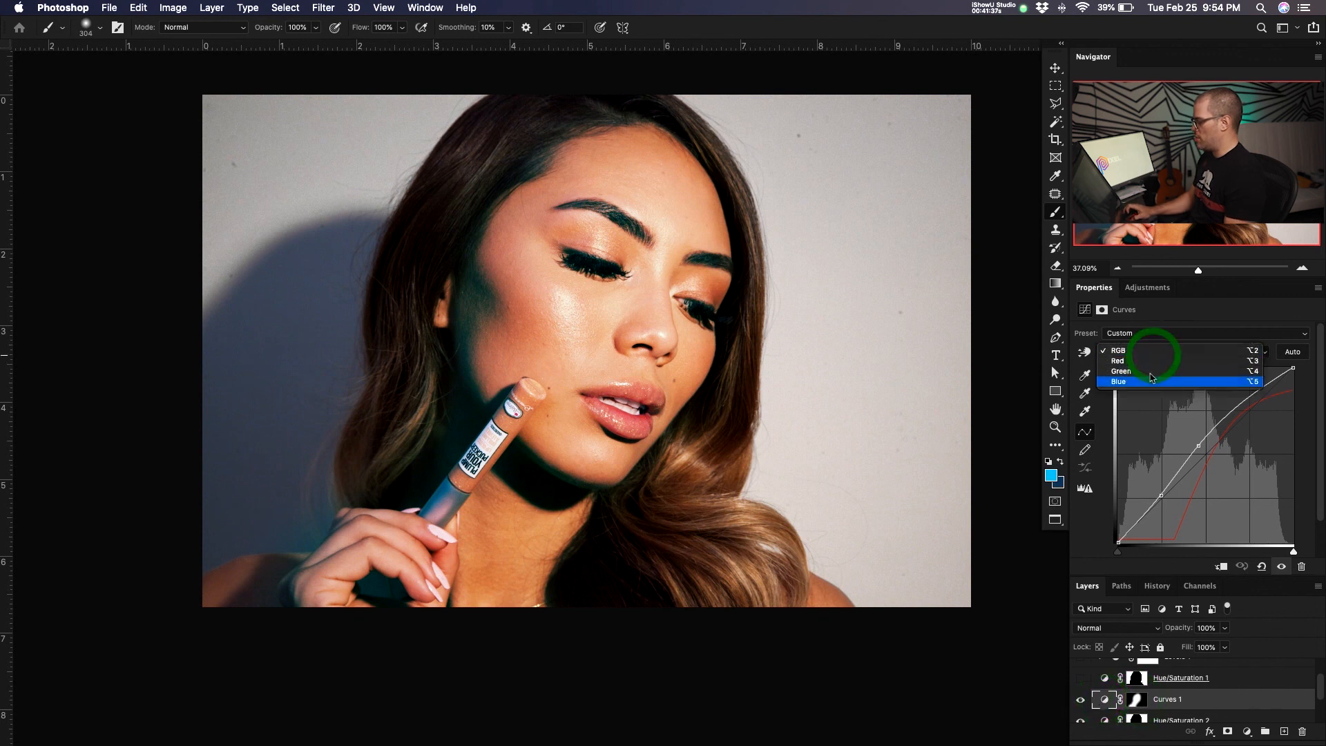
click(1152, 380)
drag(1203, 456, 1165, 482)
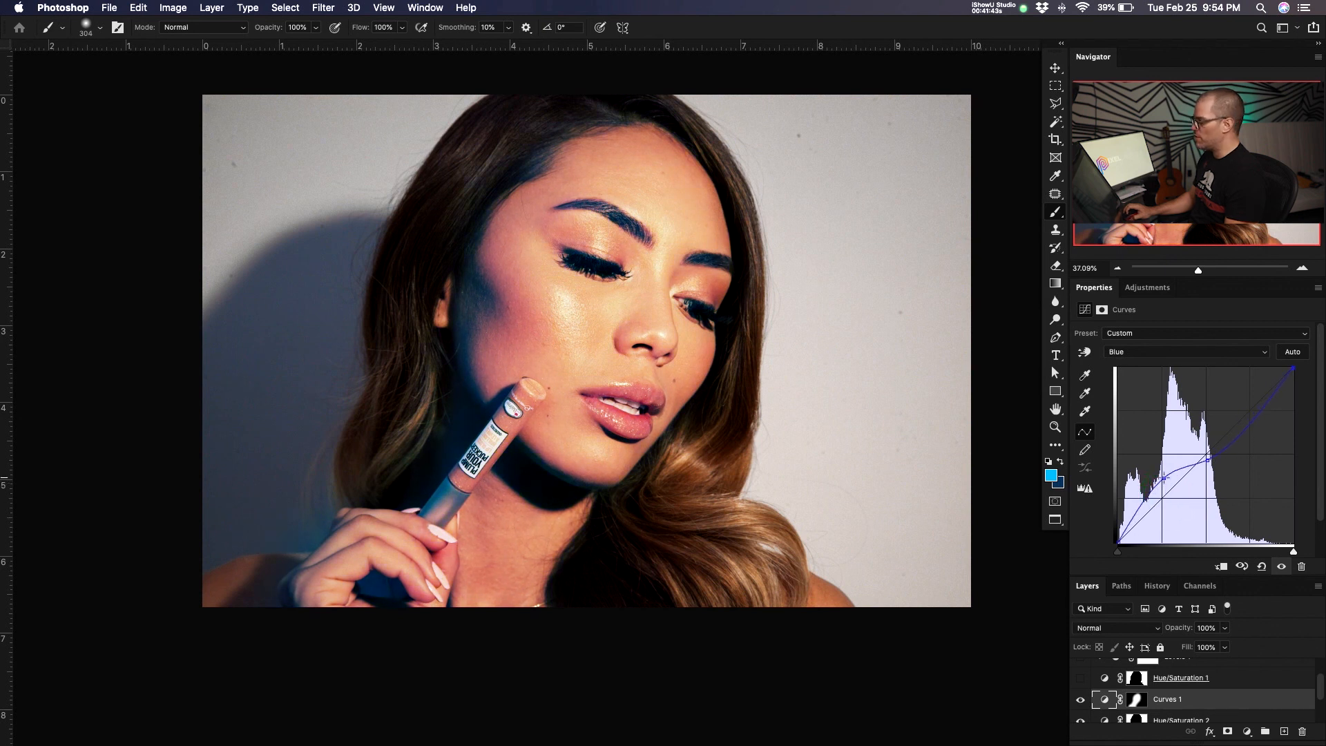
drag(1265, 405, 1261, 399)
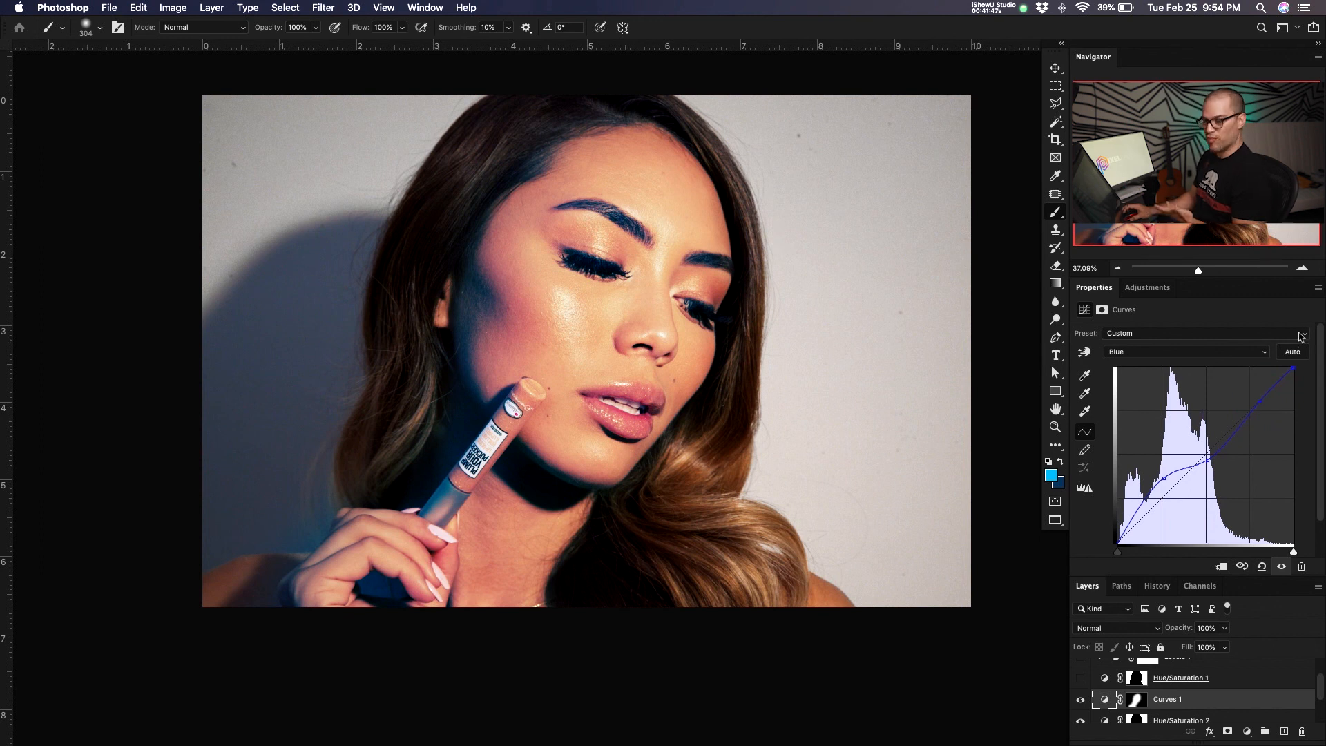
Open the options for saving and loading Curves presets
click(1318, 289)
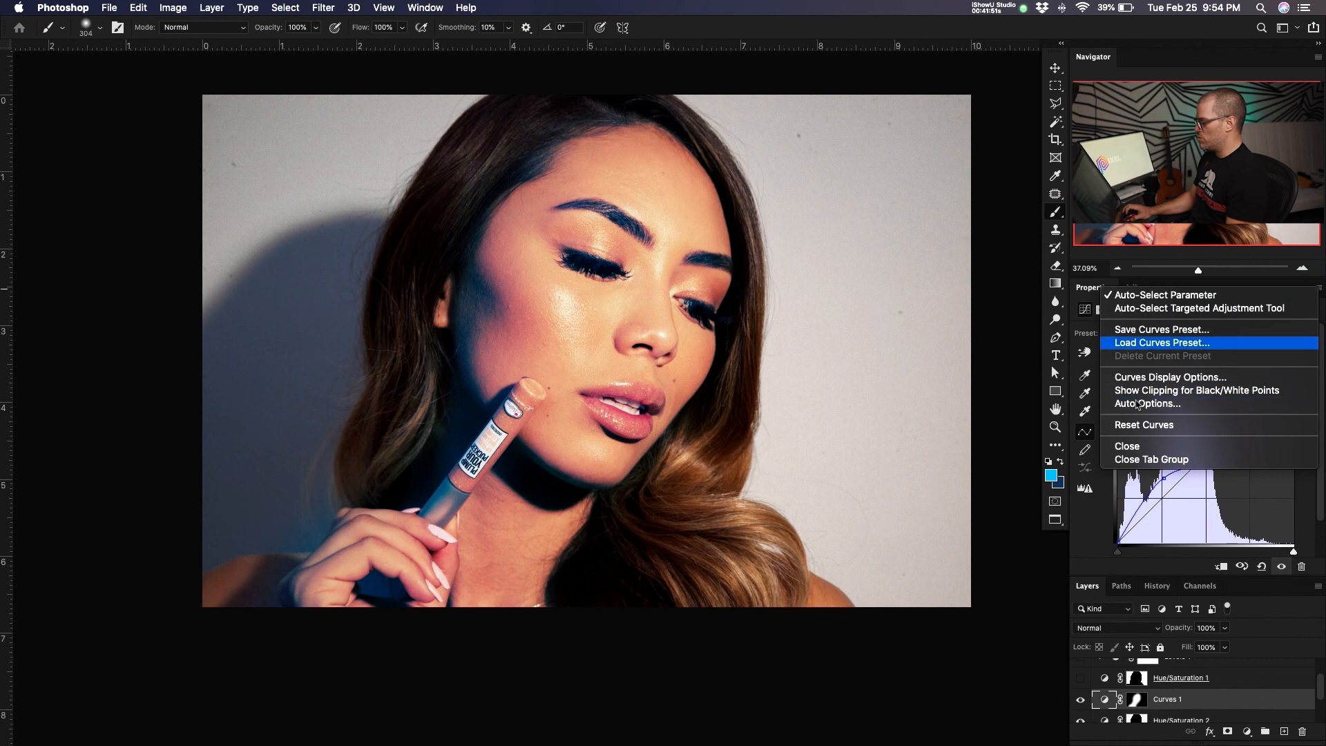